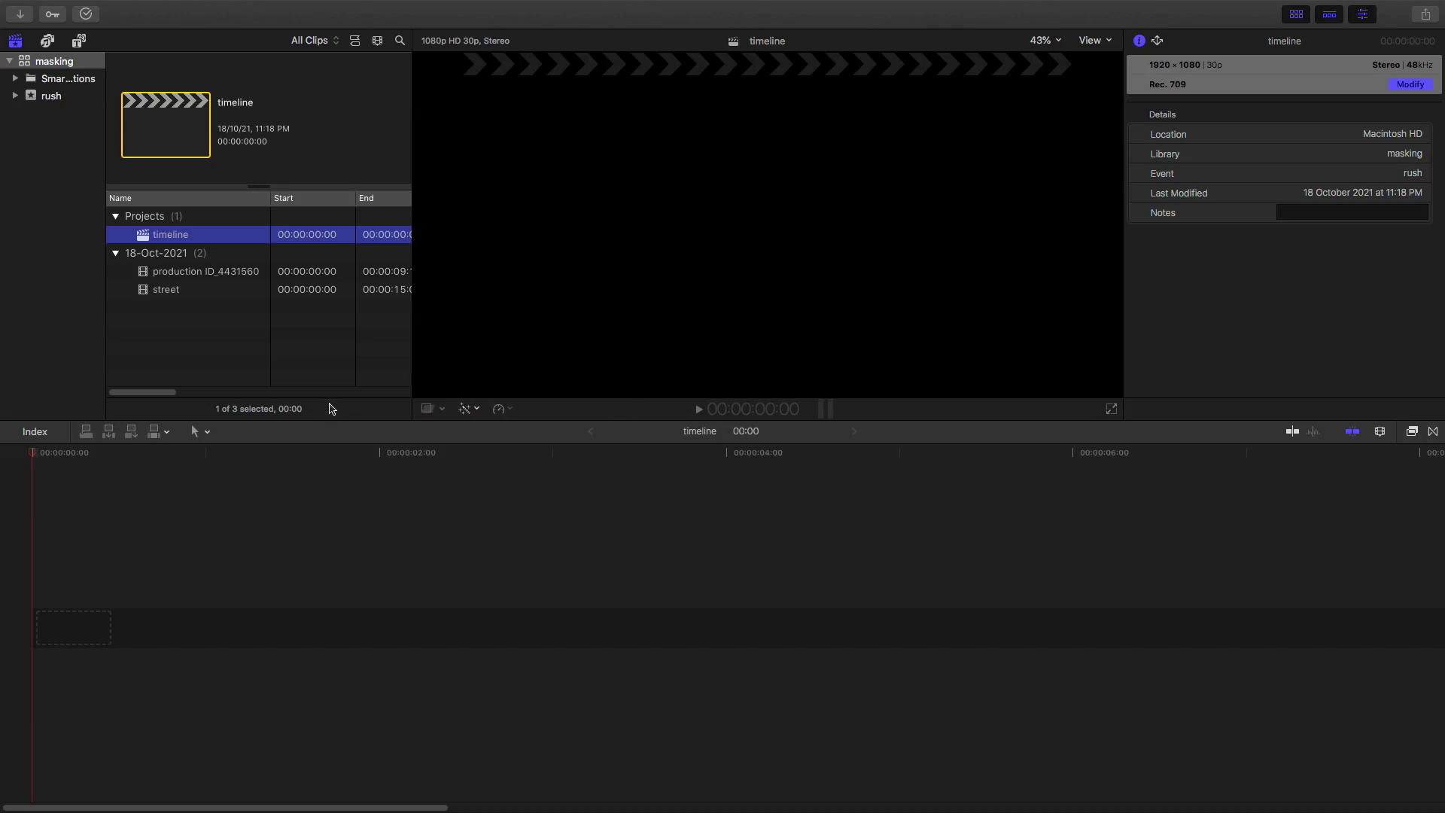
# Preview the street and production ID_4431560 clips, then place production ID_4431560 on the empty timeline
pyautogui.click(42, 226)
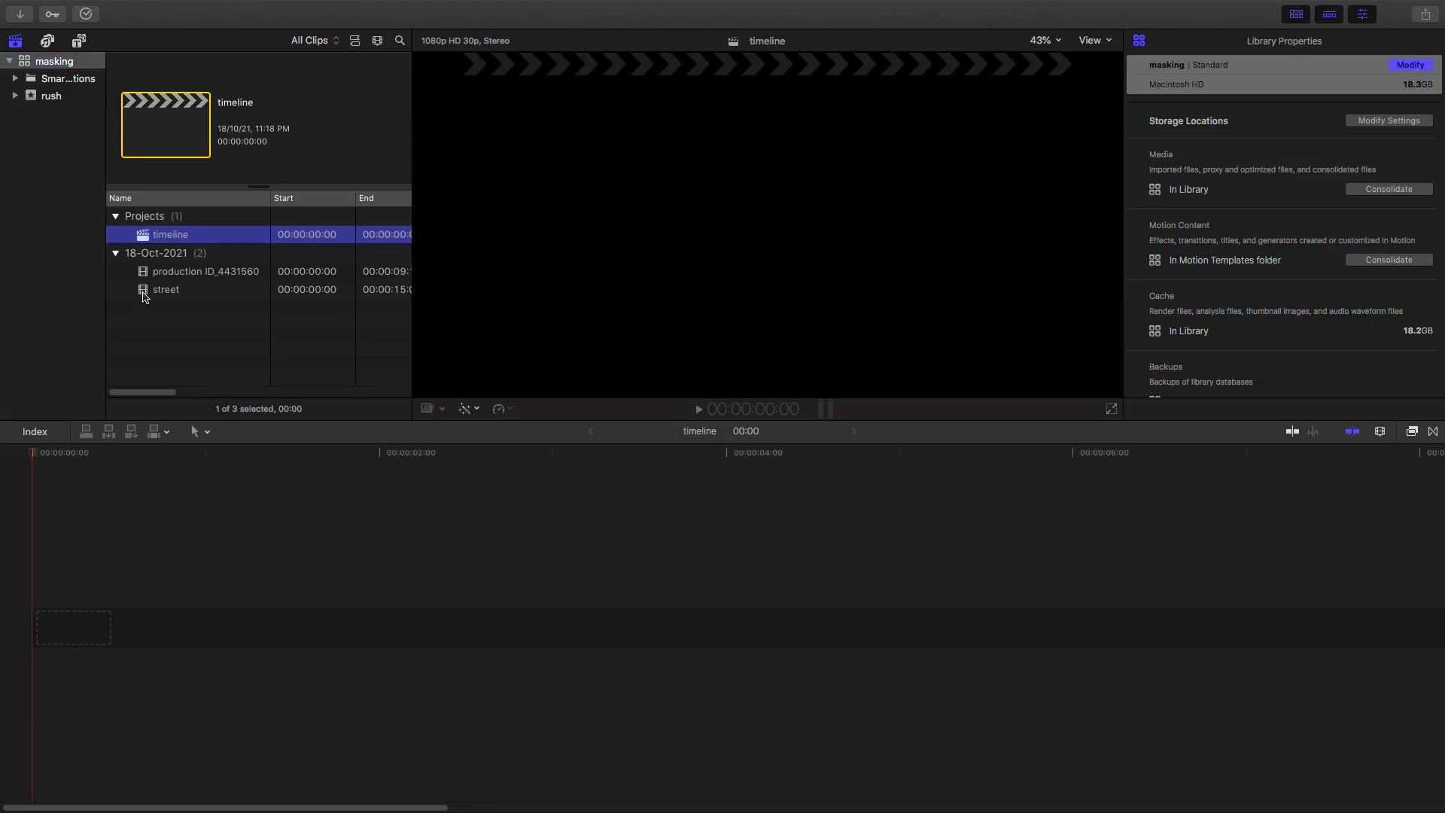
pyautogui.click(148, 293)
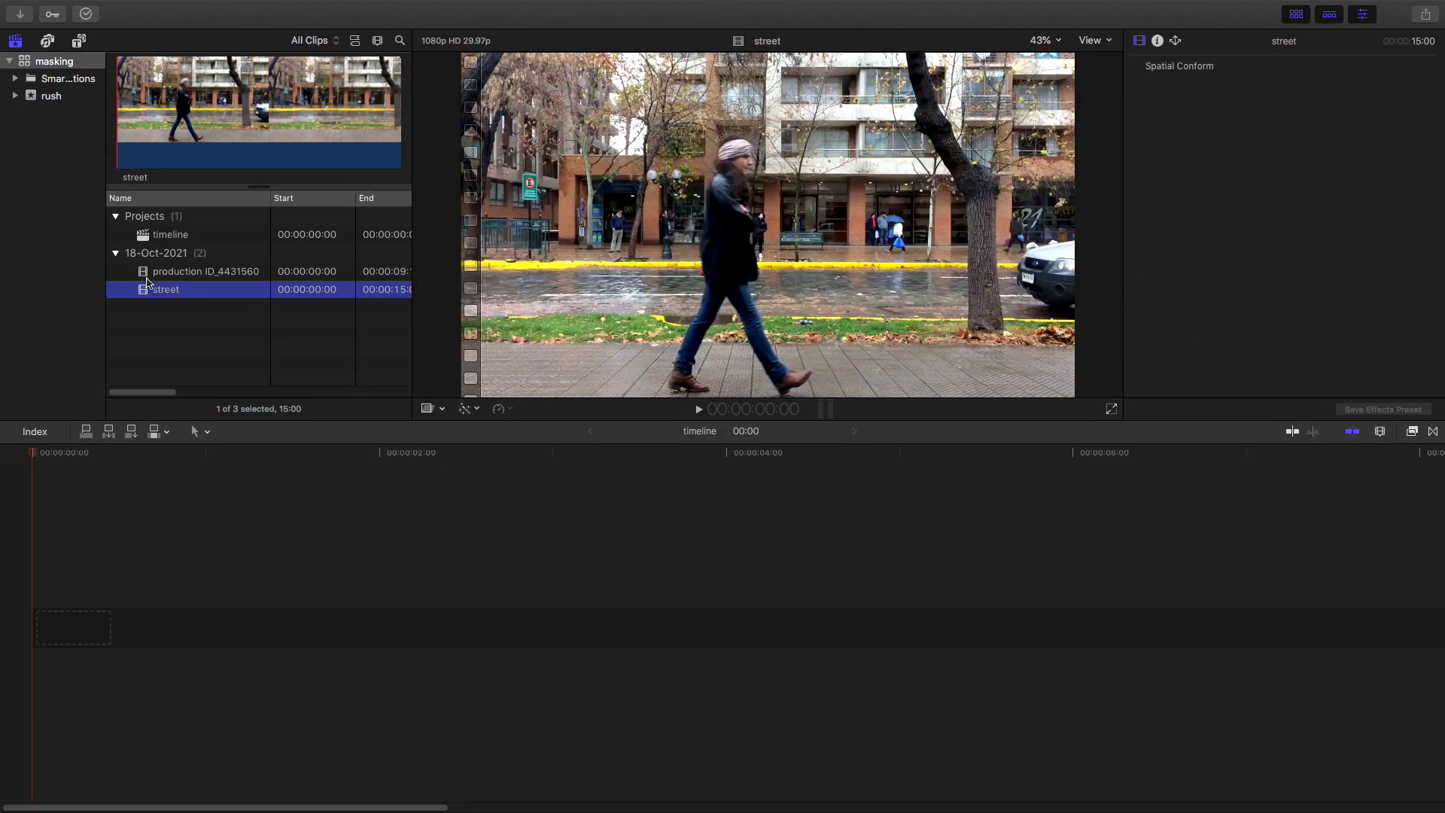
pyautogui.click(147, 277)
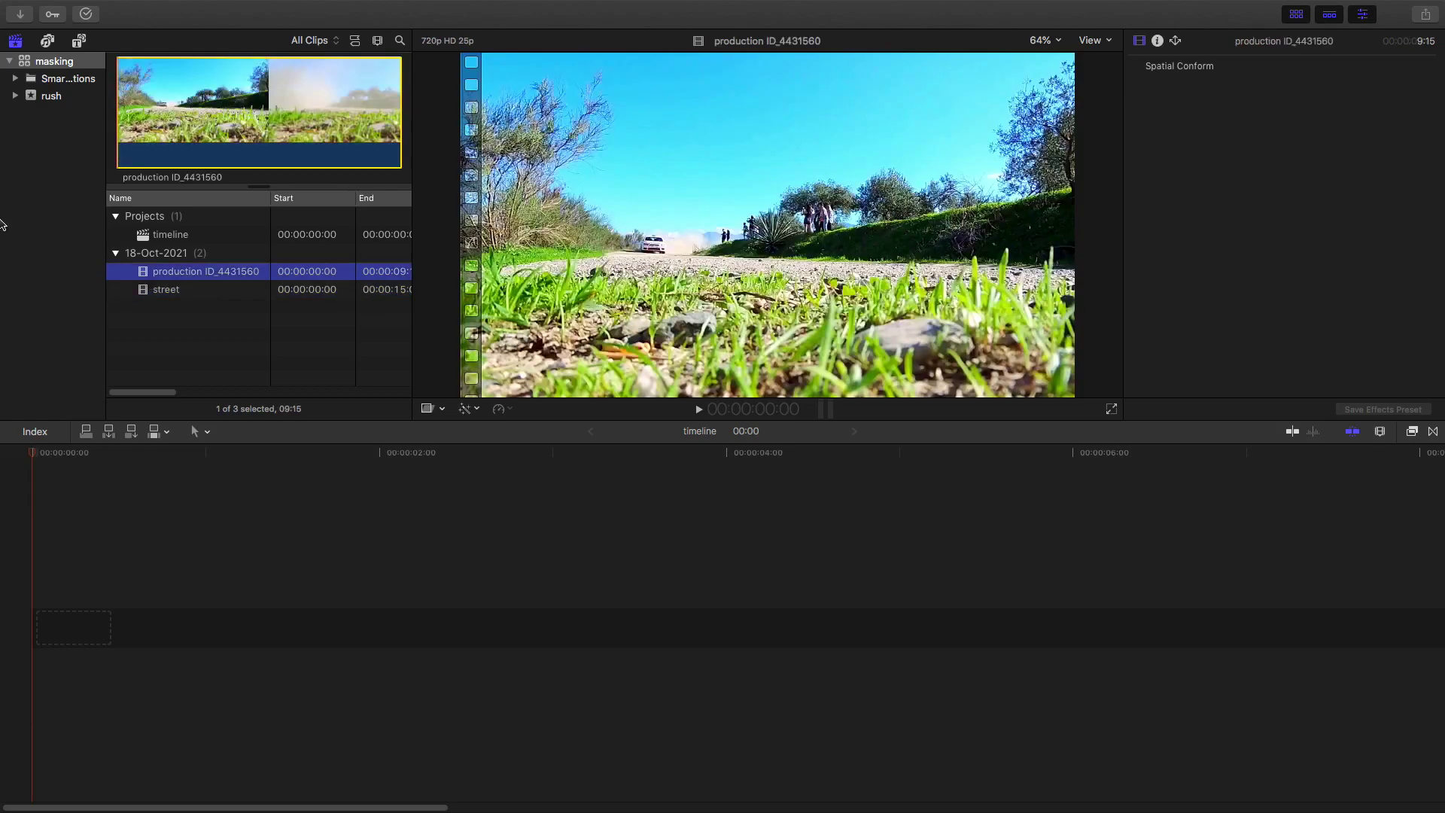
pyautogui.moveTo(145, 283); pyautogui.dragTo(117, 609)
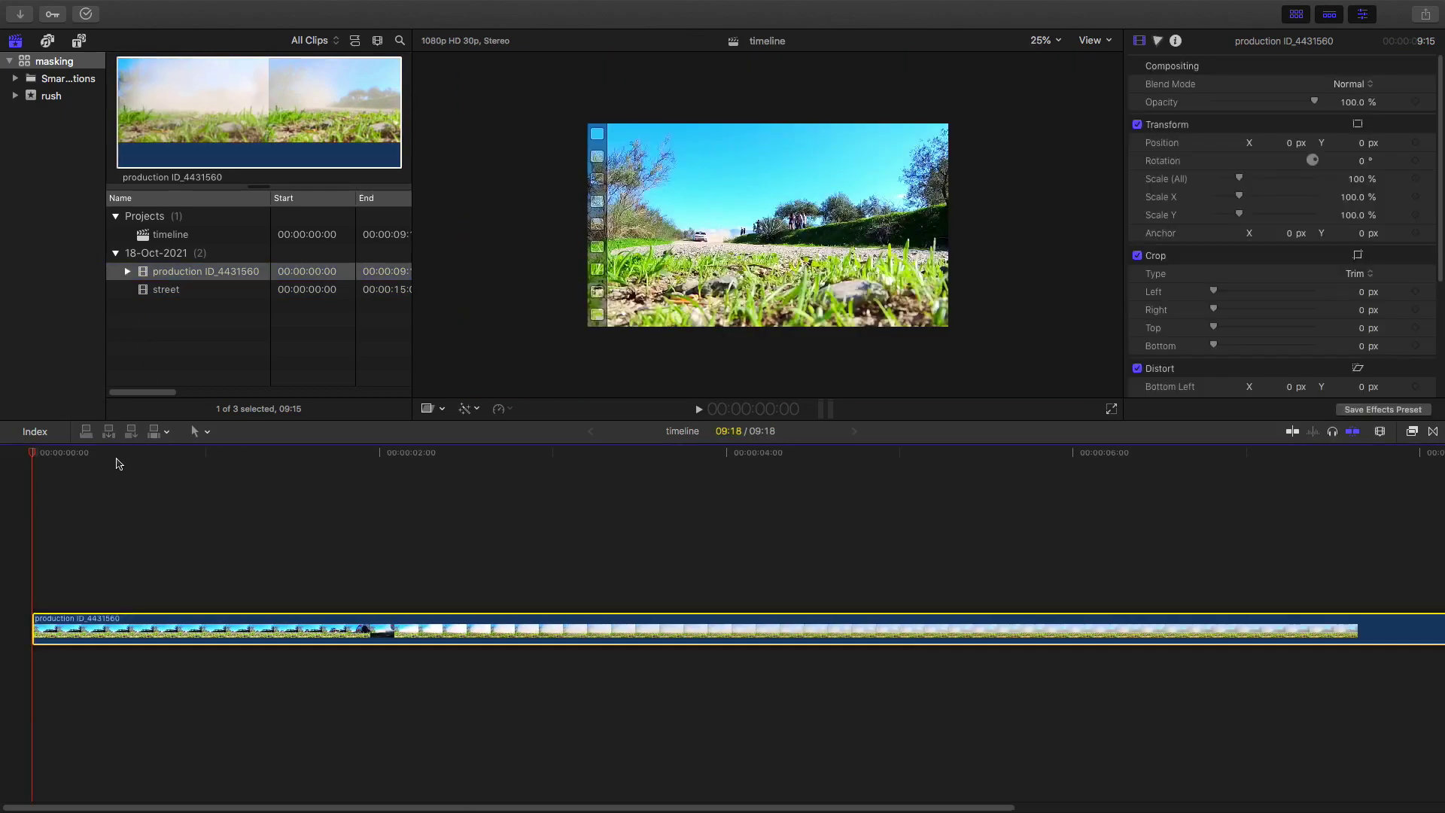
# Fit the viewer, play the clip, and park the playhead at 1:22 with the car close
pyautogui.click(1046, 38)
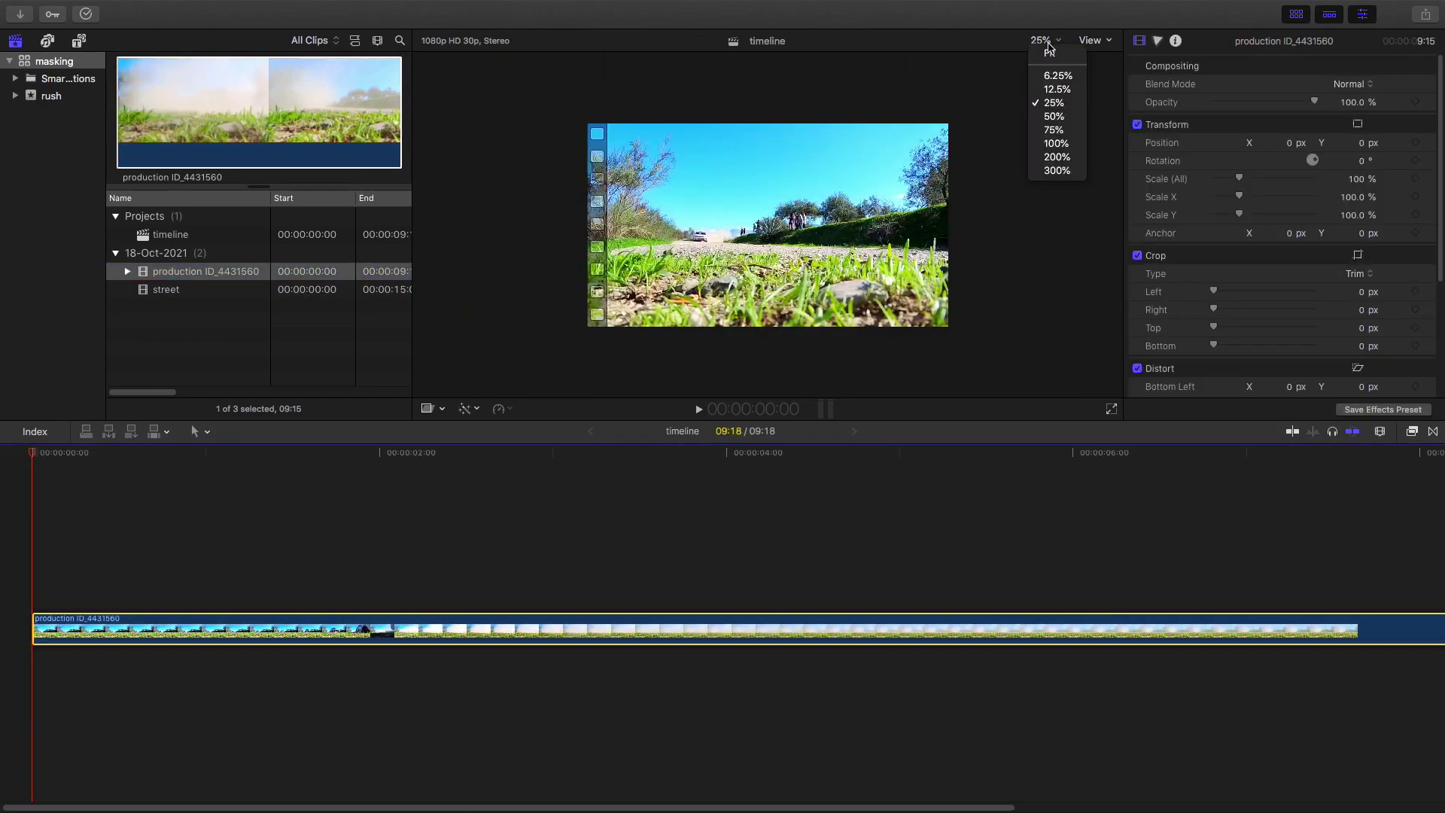
pyautogui.click(1054, 61)
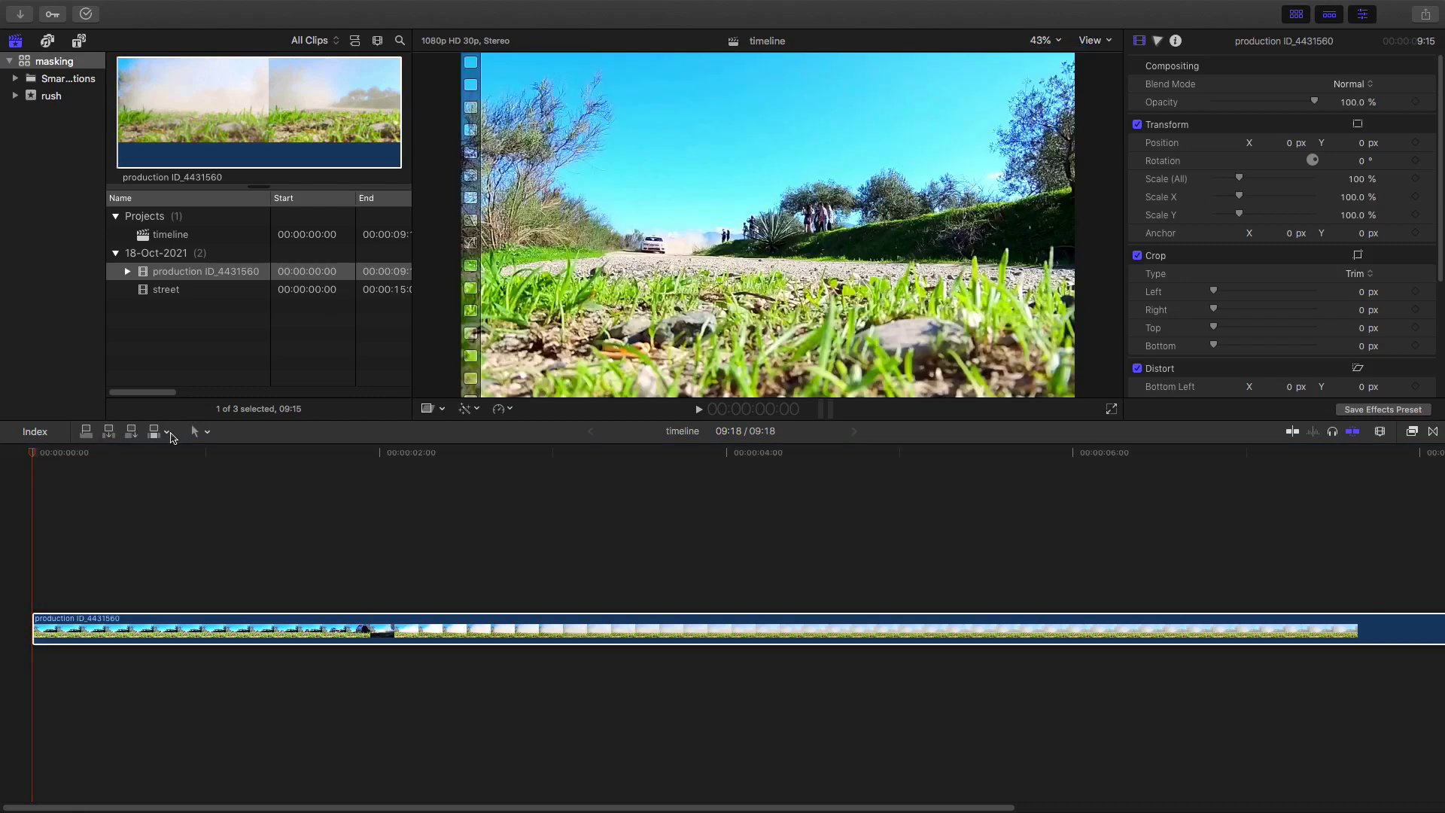
pyautogui.press('space')
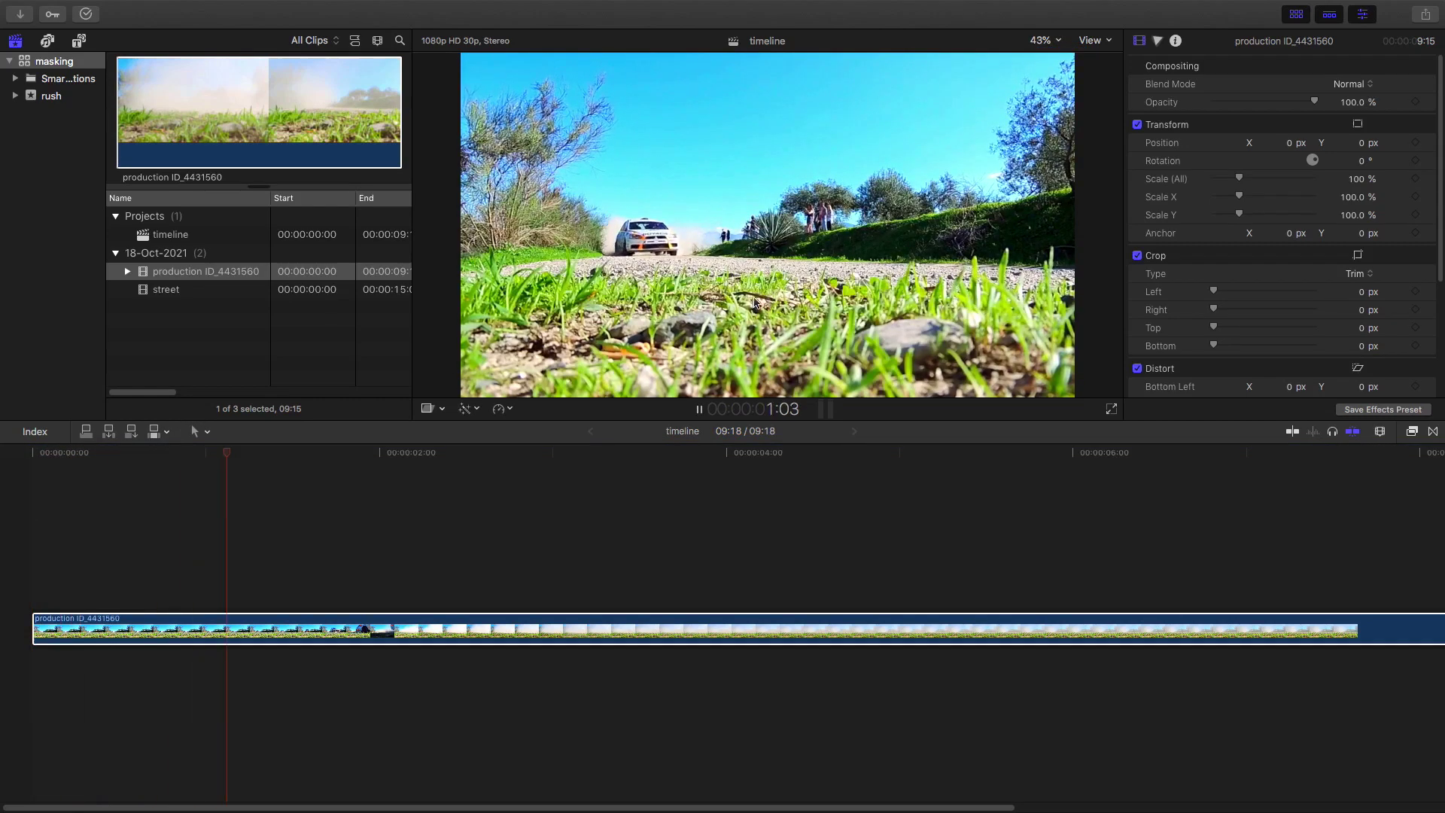
pyautogui.press('space')
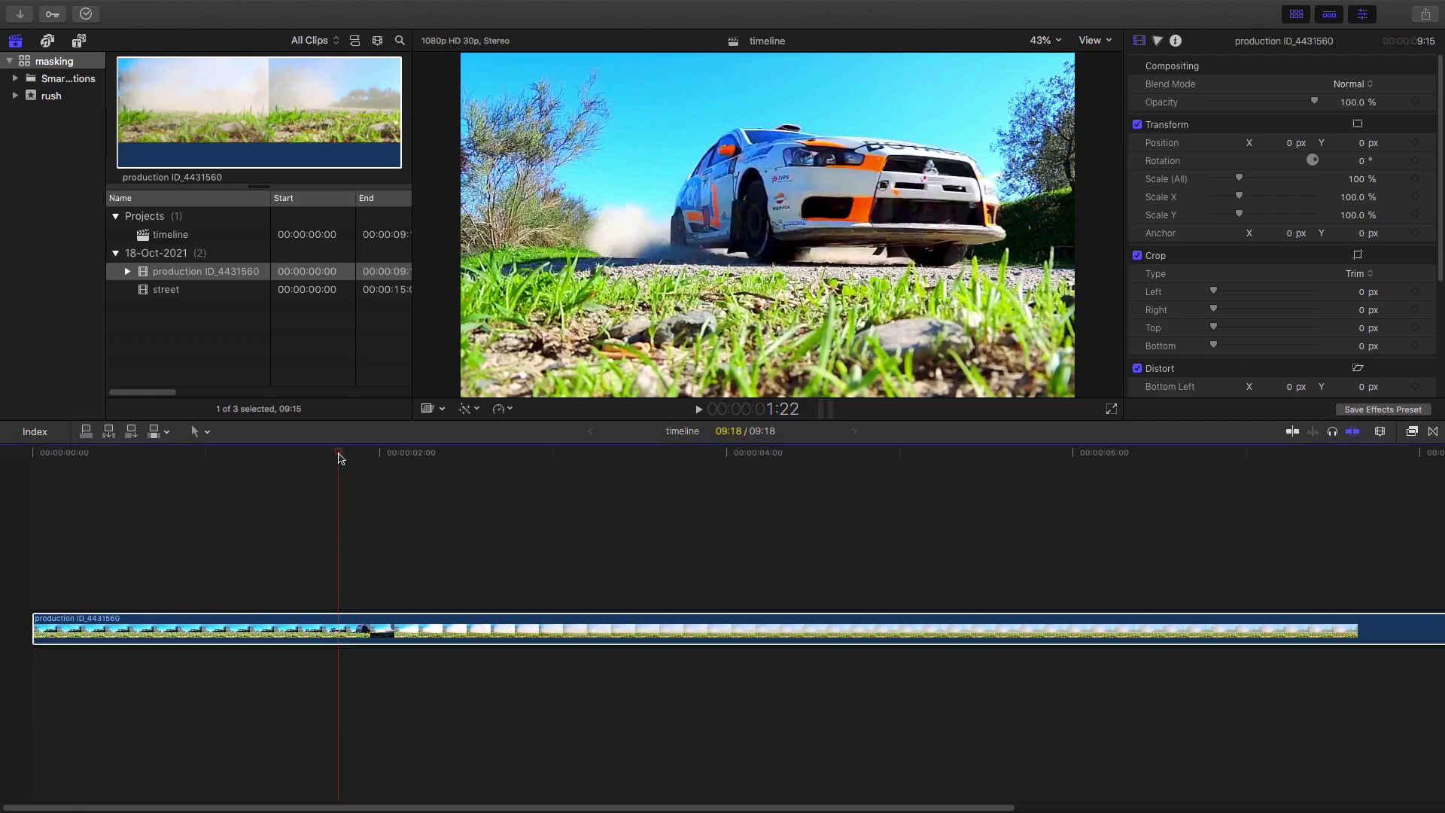
pyautogui.click(302, 453)
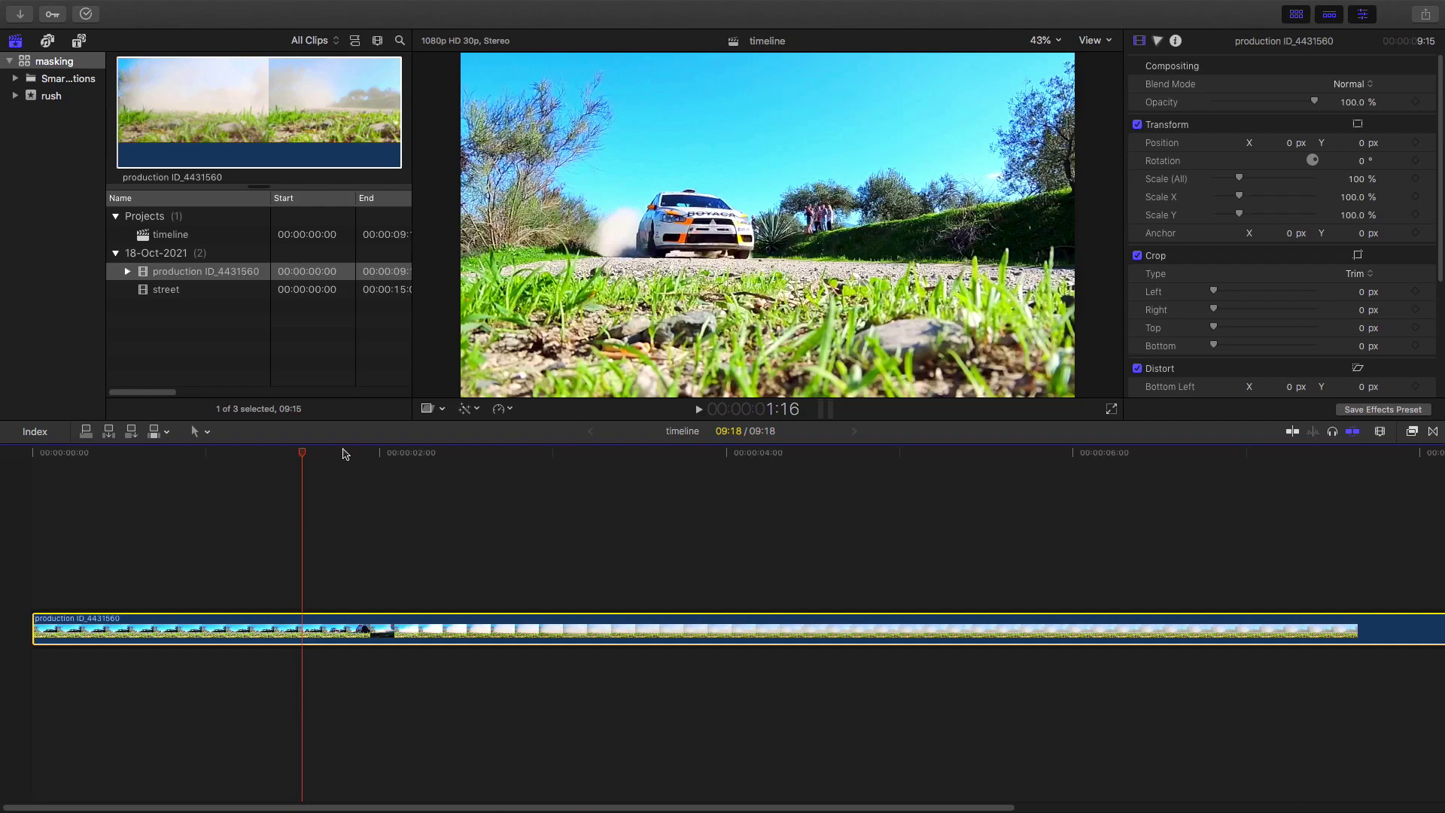
pyautogui.moveTo(344, 453); pyautogui.dragTo(342, 453)
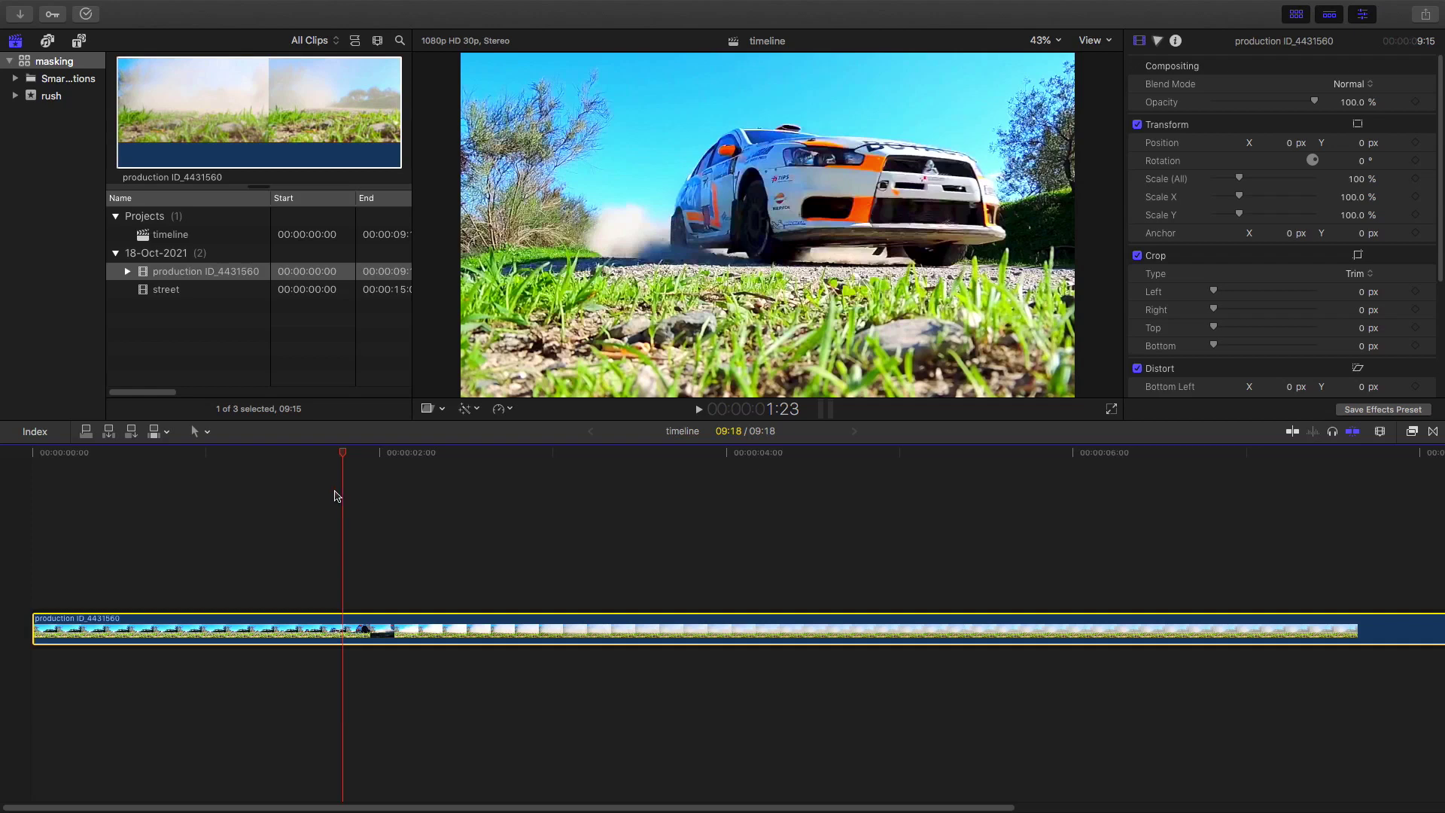
pyautogui.moveTo(343, 459); pyautogui.dragTo(337, 459)
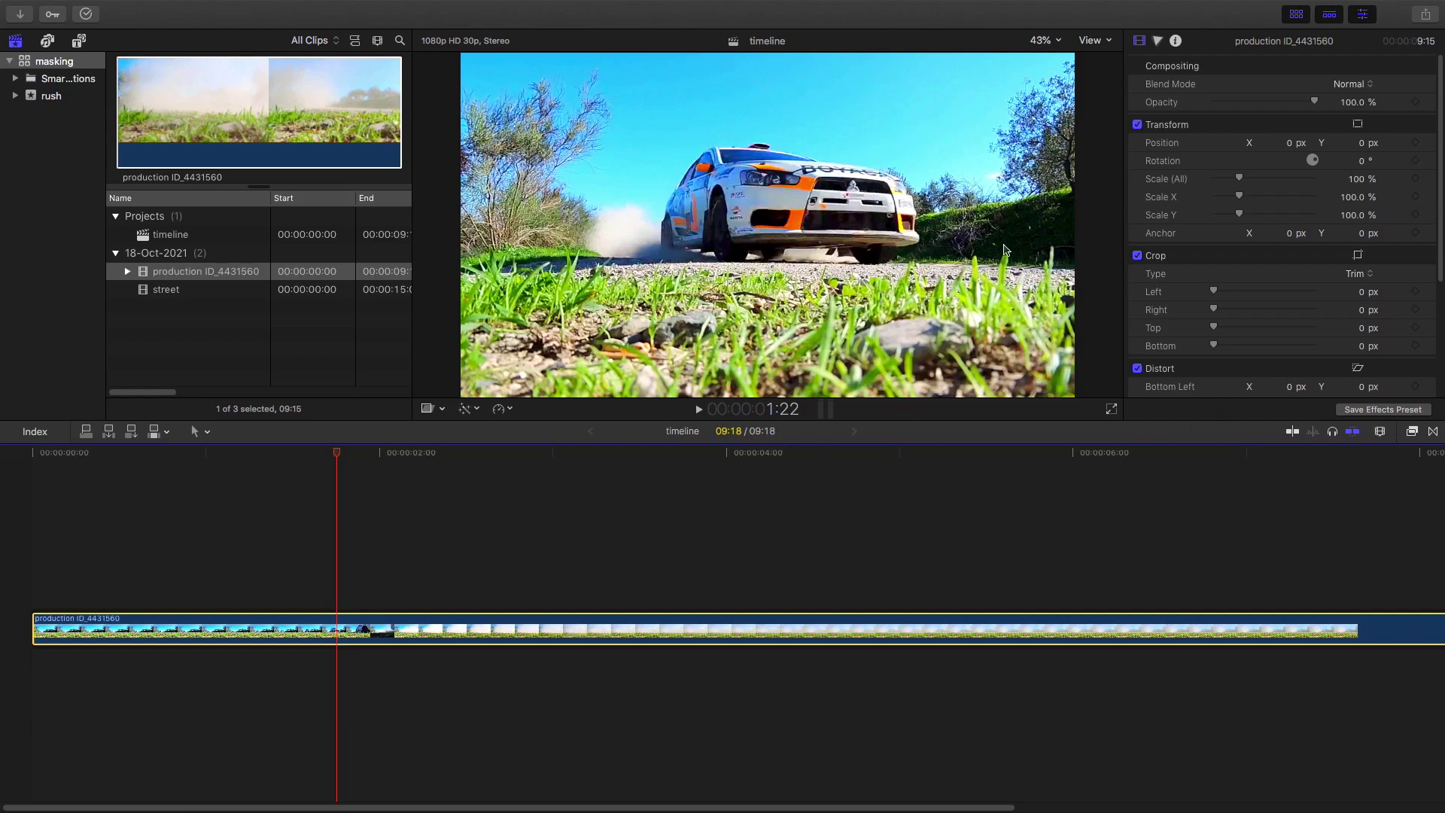
# Drag Draw Mask from the Masks effects category onto the rally clip
pyautogui.click(1413, 437)
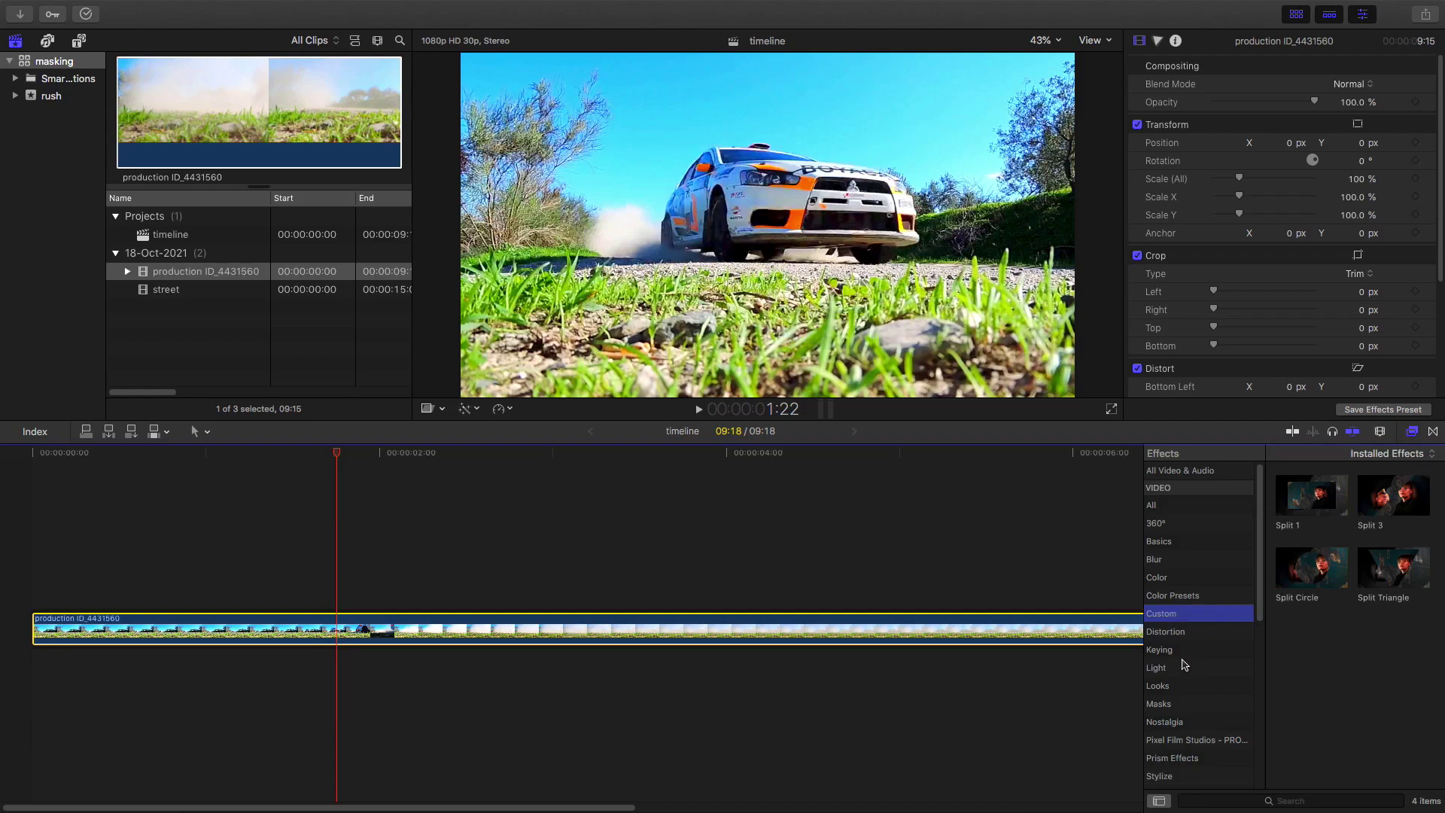
pyautogui.click(1180, 705)
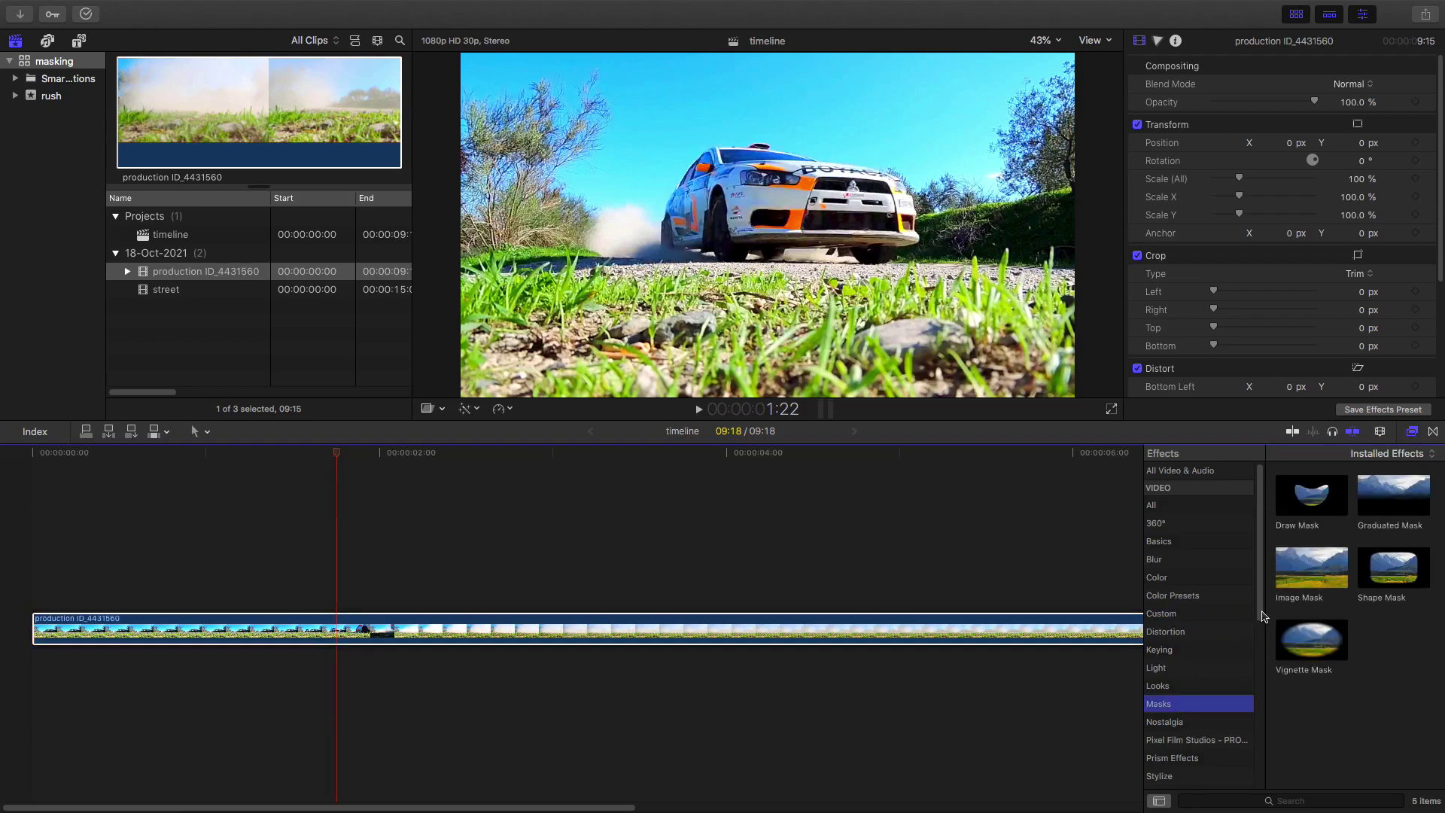
pyautogui.moveTo(1313, 508); pyautogui.dragTo(628, 632)
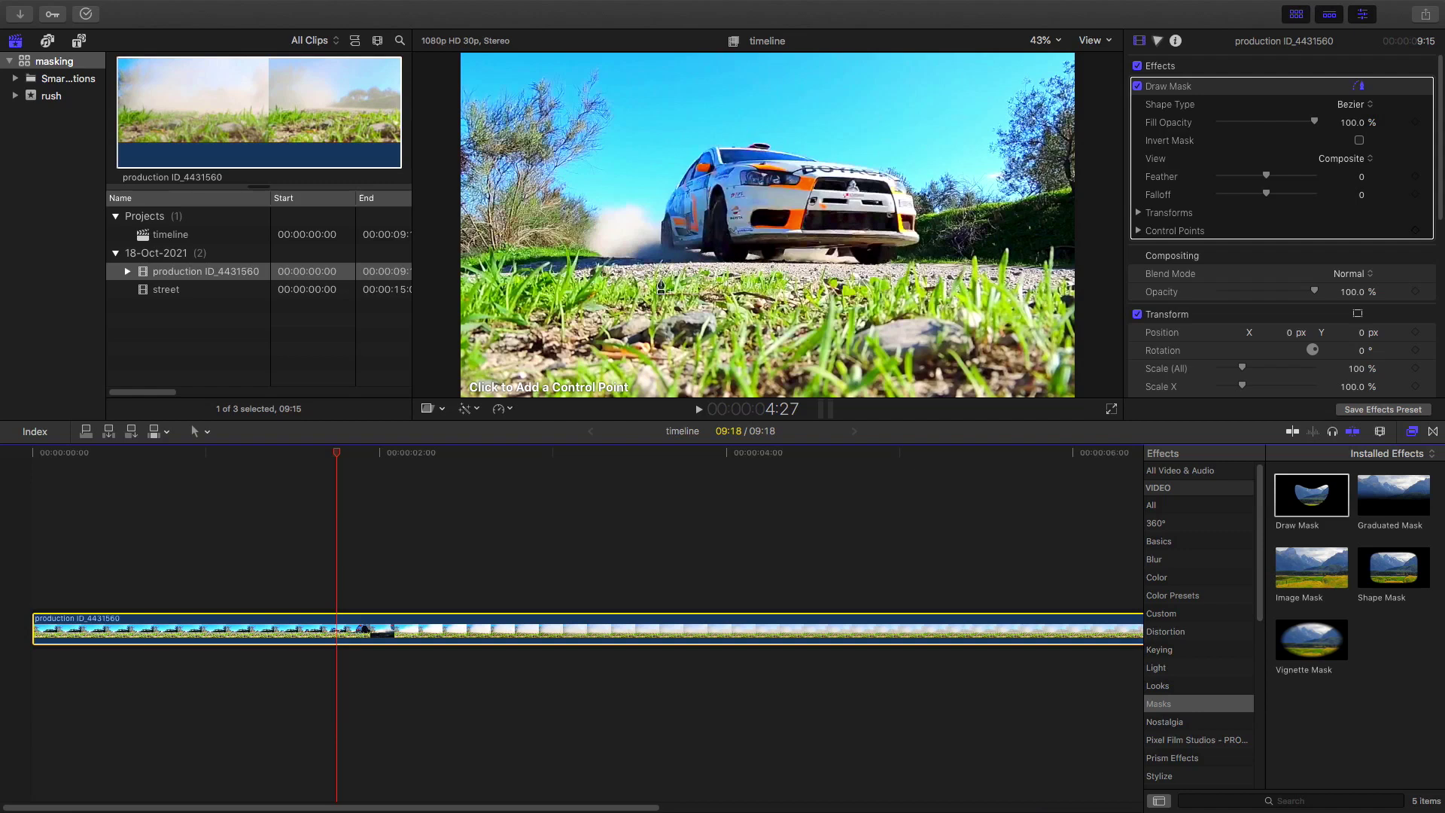
# Zoom the viewer to 100% and pan to the car's bumper
pyautogui.click(1045, 40)
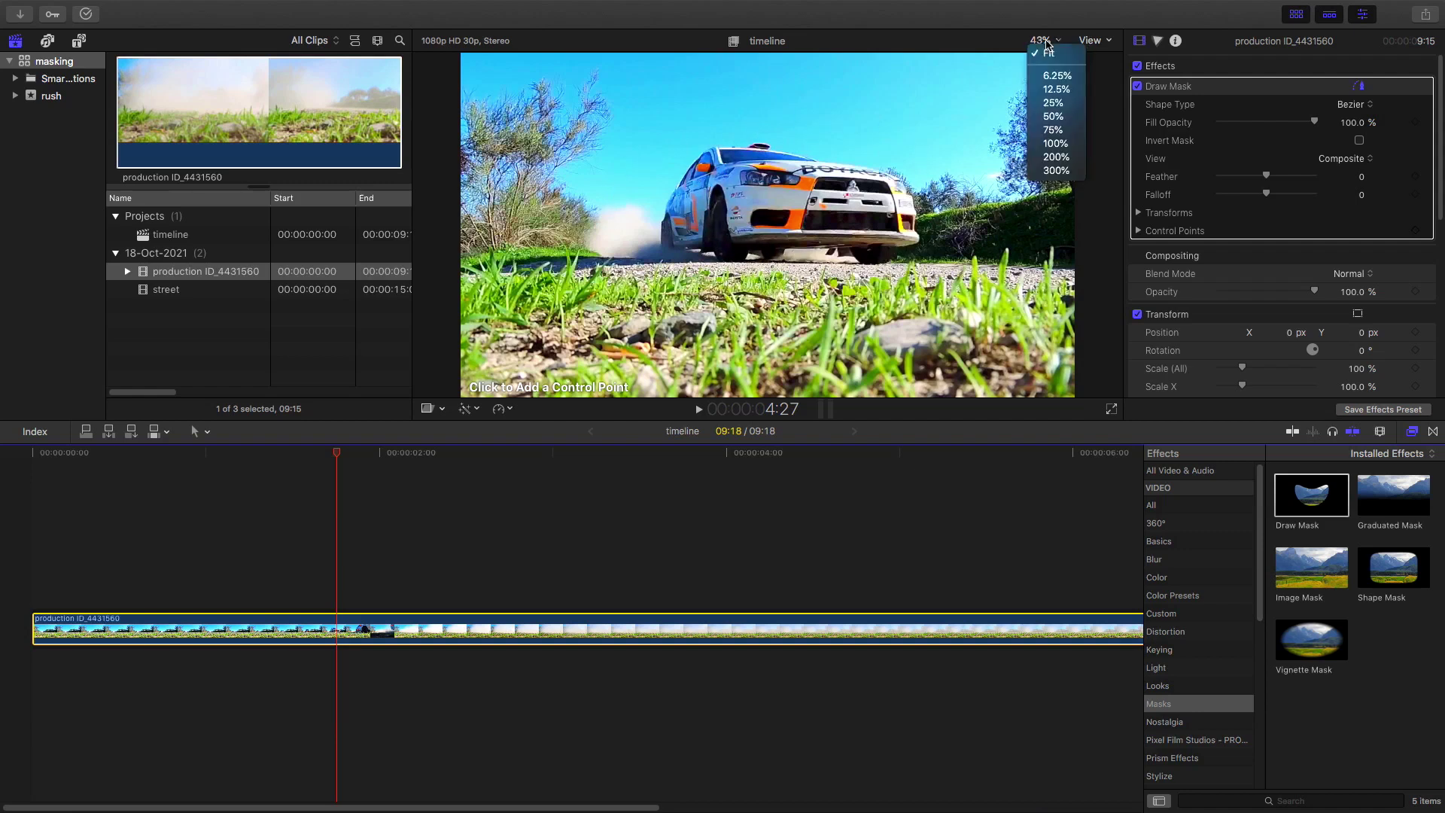
pyautogui.click(1054, 143)
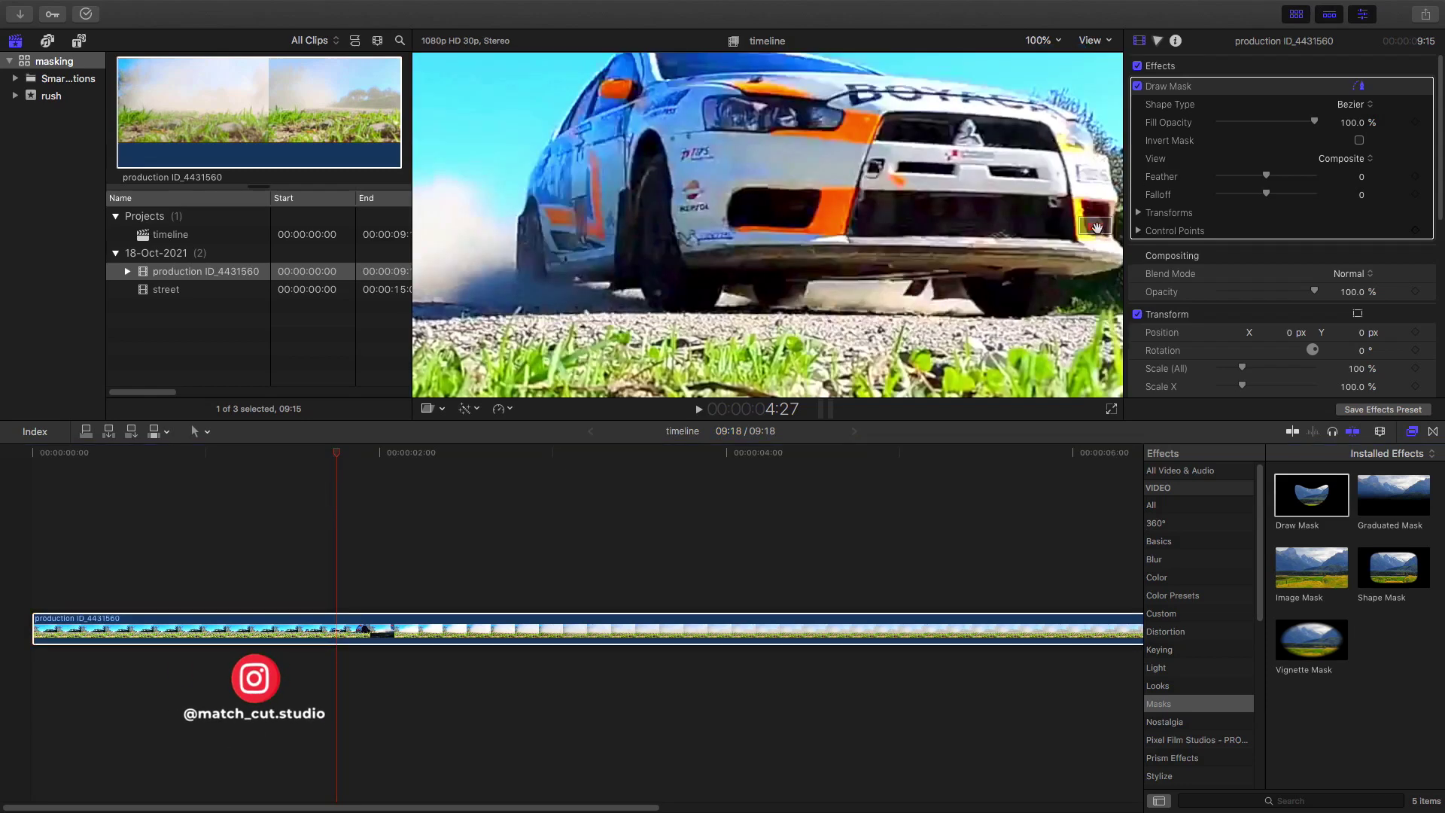
pyautogui.hscroll(-3, 1096, 228)
pyautogui.hscroll(3, 1097, 227)
pyautogui.hscroll(3, 1100, 228)
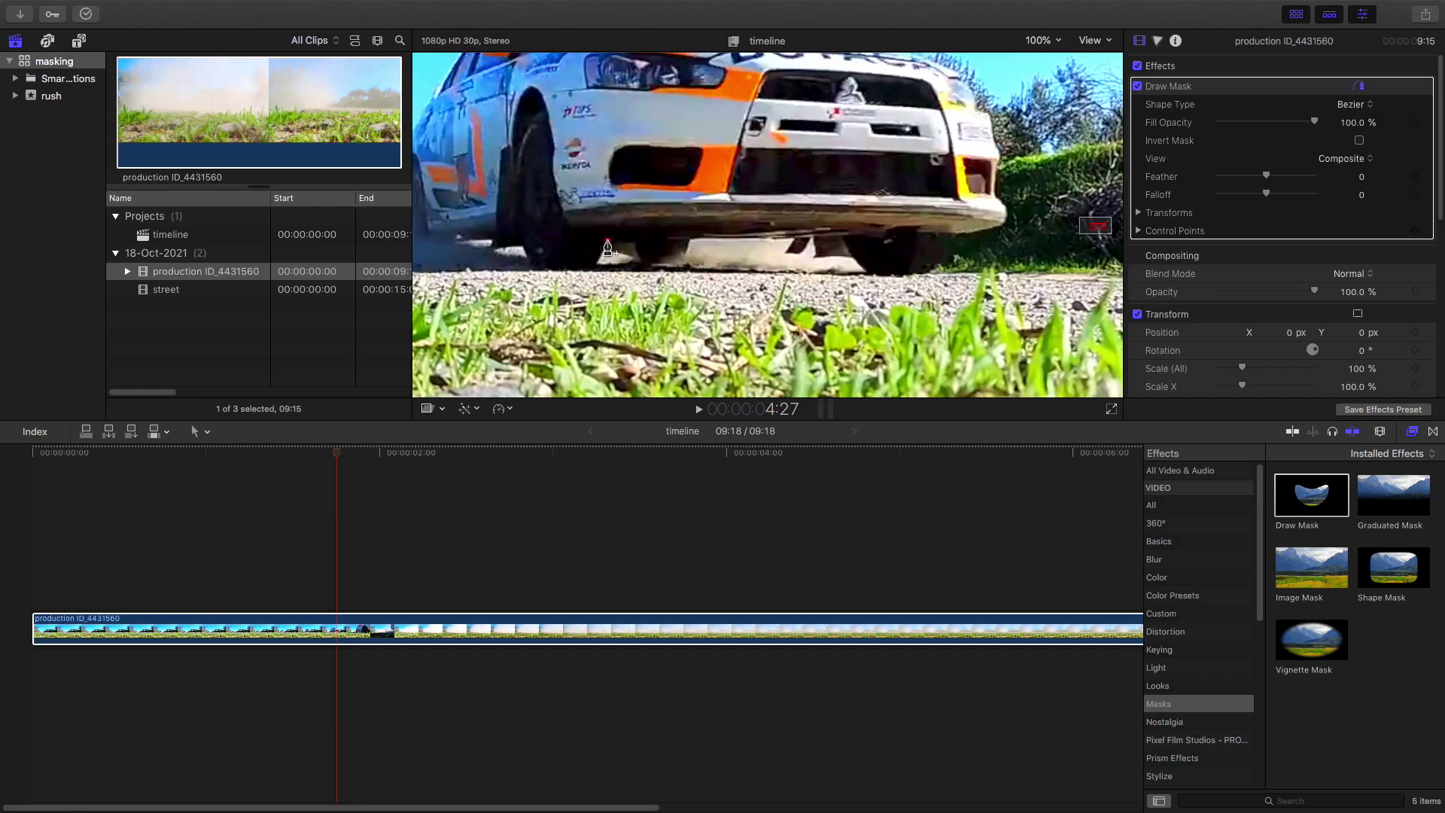
# Place the first Draw Mask points along the bumper, undoing the misplaced ones
pyautogui.click(608, 242)
pyautogui.click(1138, 231)
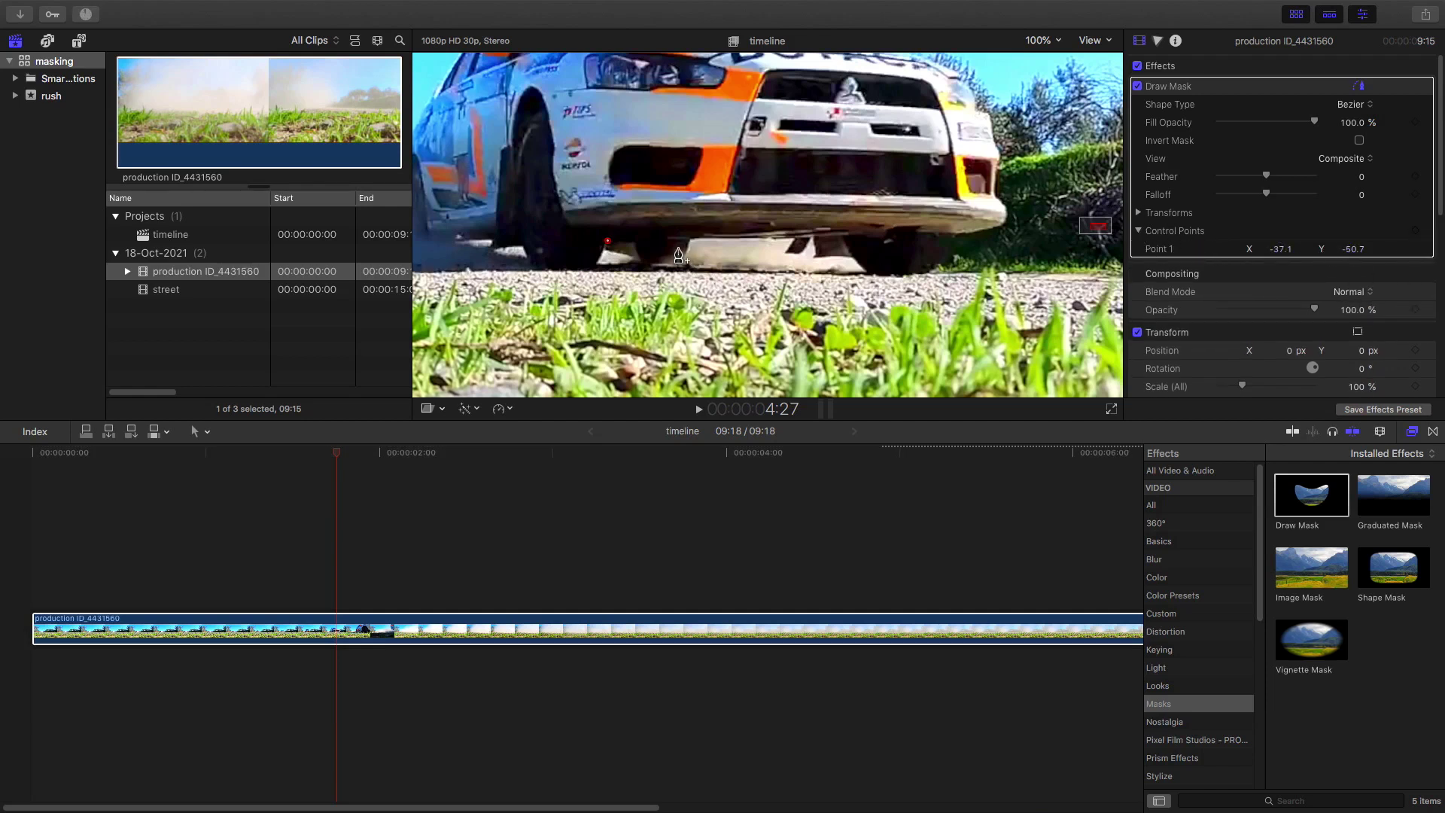
pyautogui.click(673, 239)
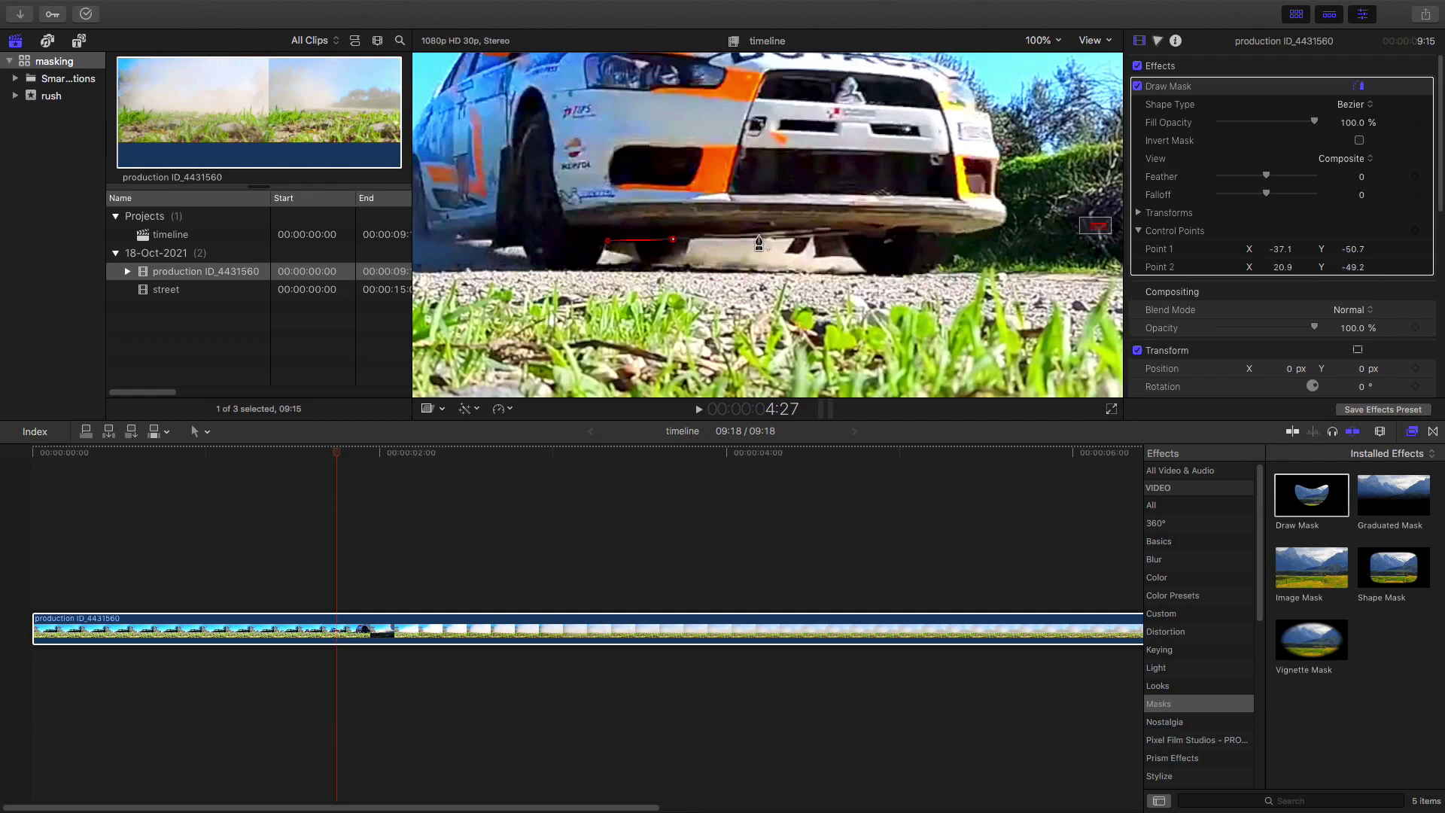
pyautogui.click(758, 234)
pyautogui.click(820, 231)
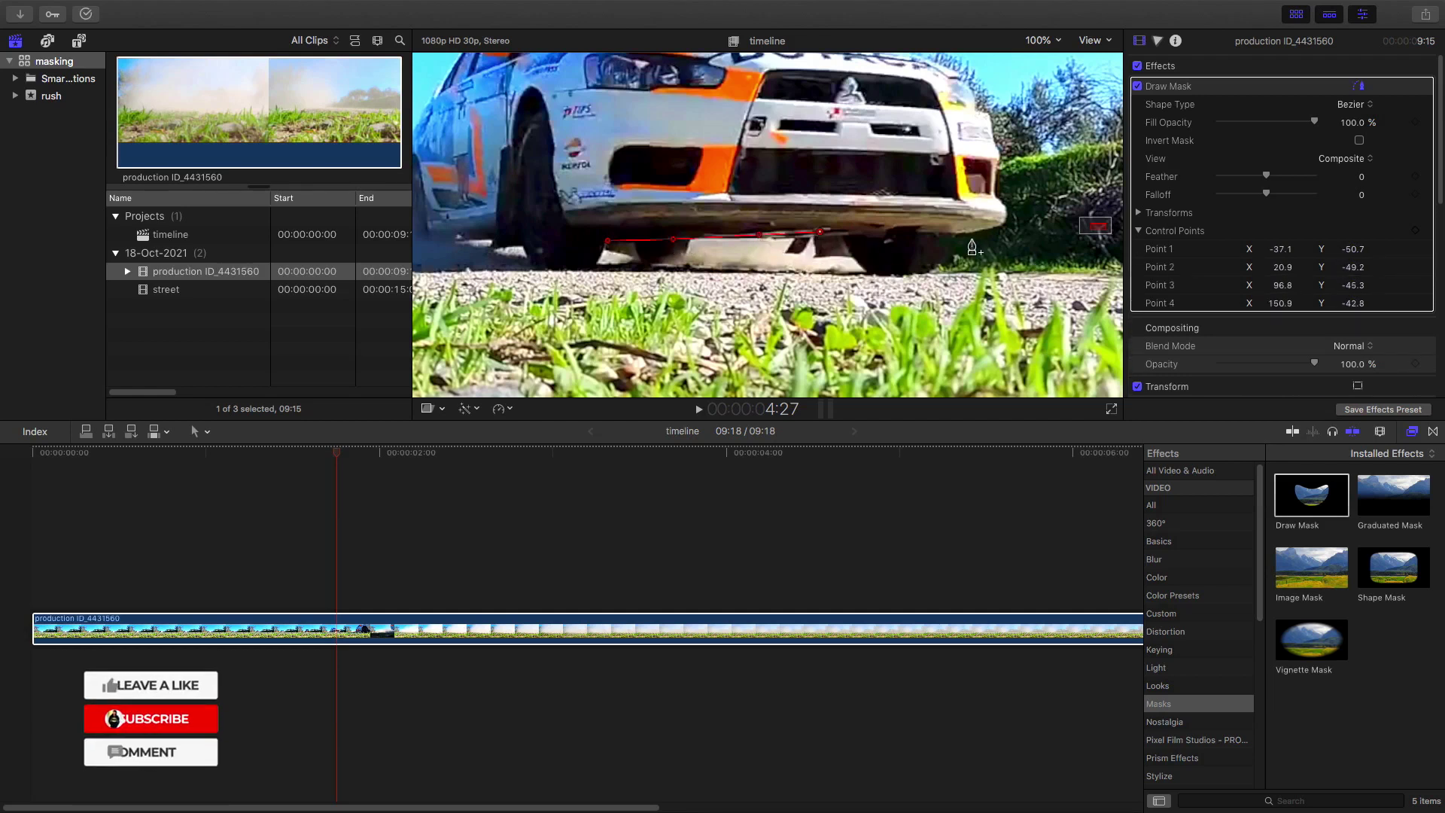
pyautogui.hotkey('ctrl', 'z')
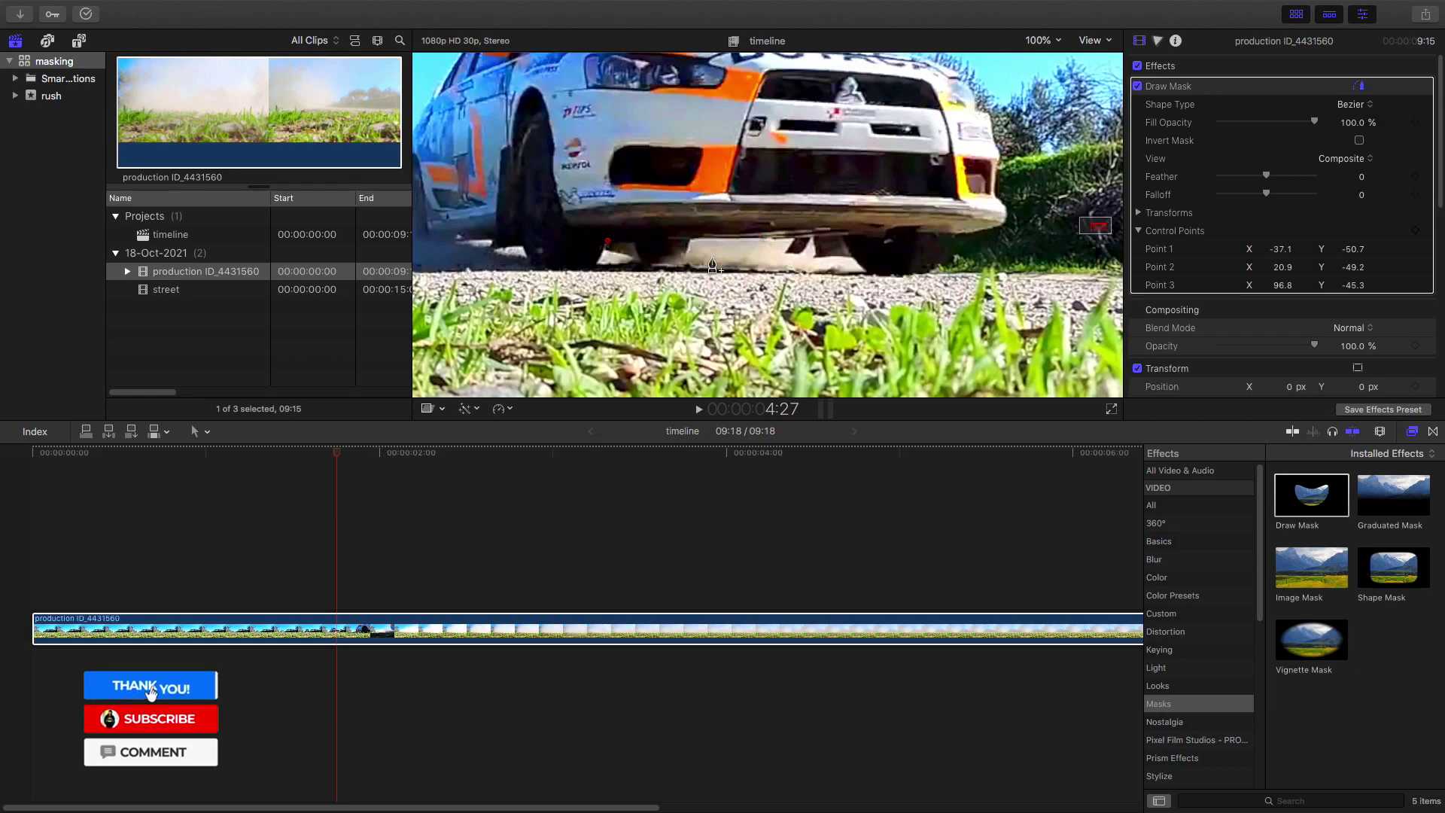
pyautogui.hotkey('ctrl', 'z')
pyautogui.hotkey('ctrl', 'z')
pyautogui.hotkey('ctrl', 'z')
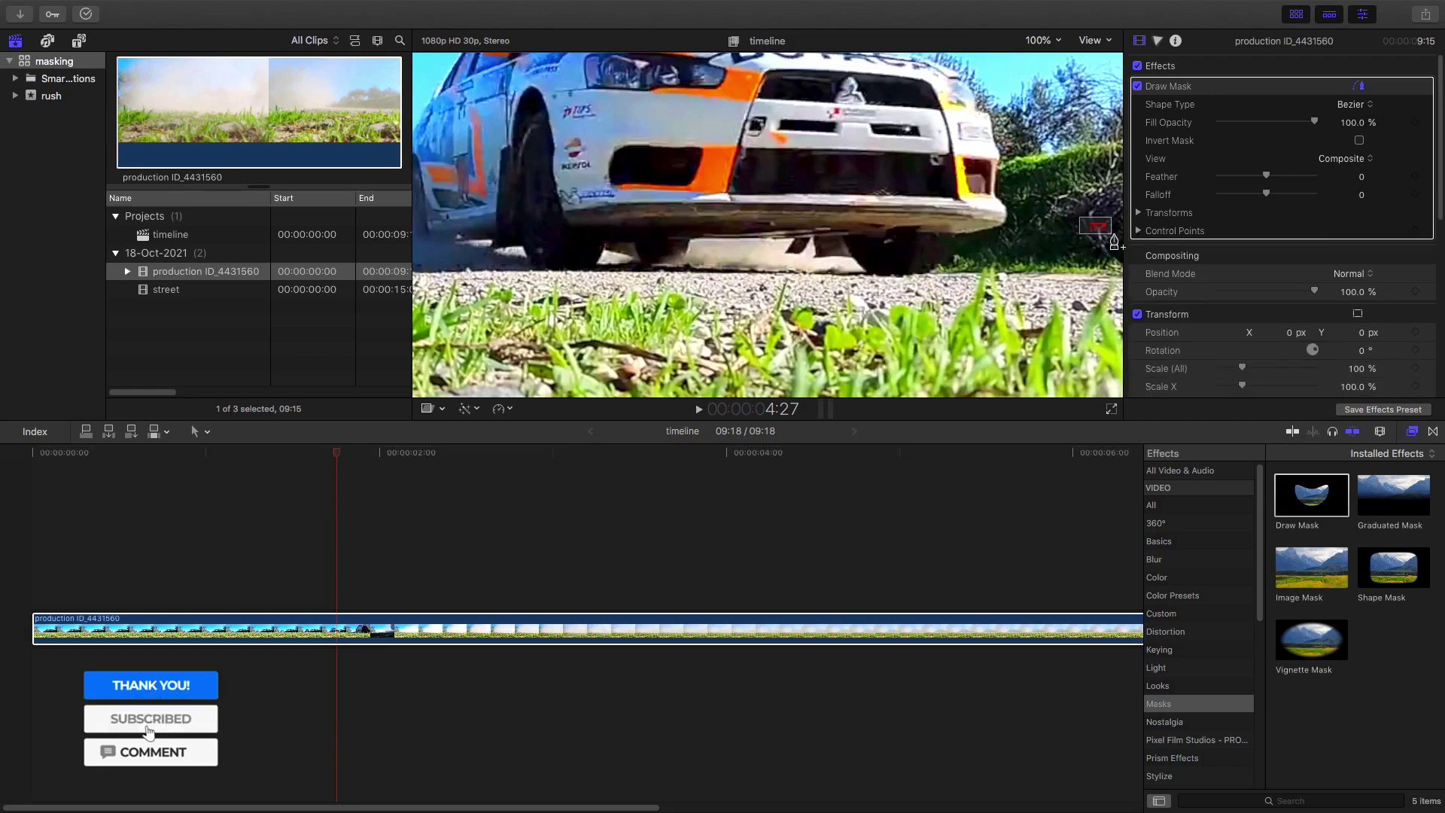
# Re-trace the bumper's lower edge with new mask points, removing two stray ones
pyautogui.click(607, 239)
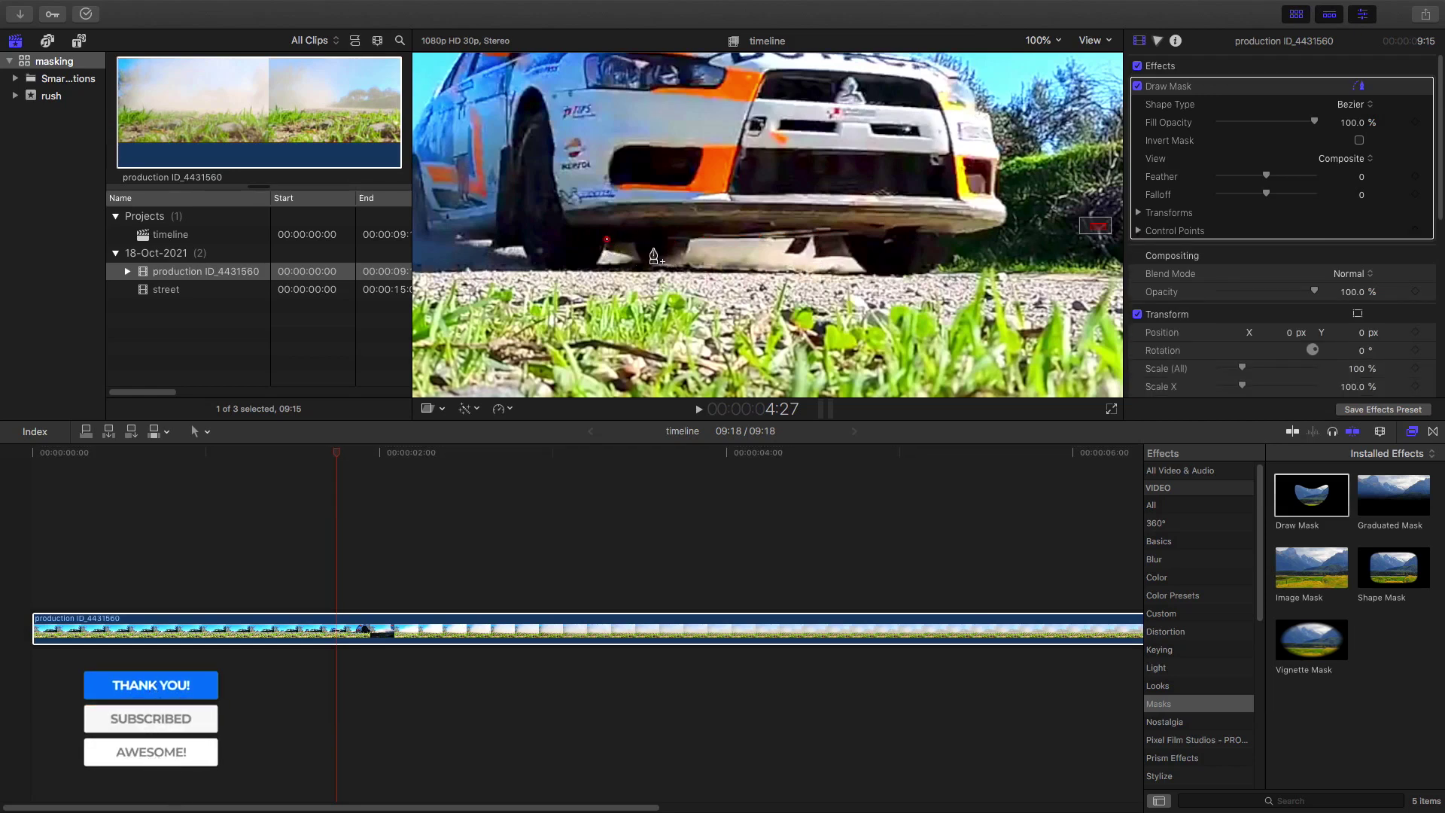
pyautogui.click(840, 238)
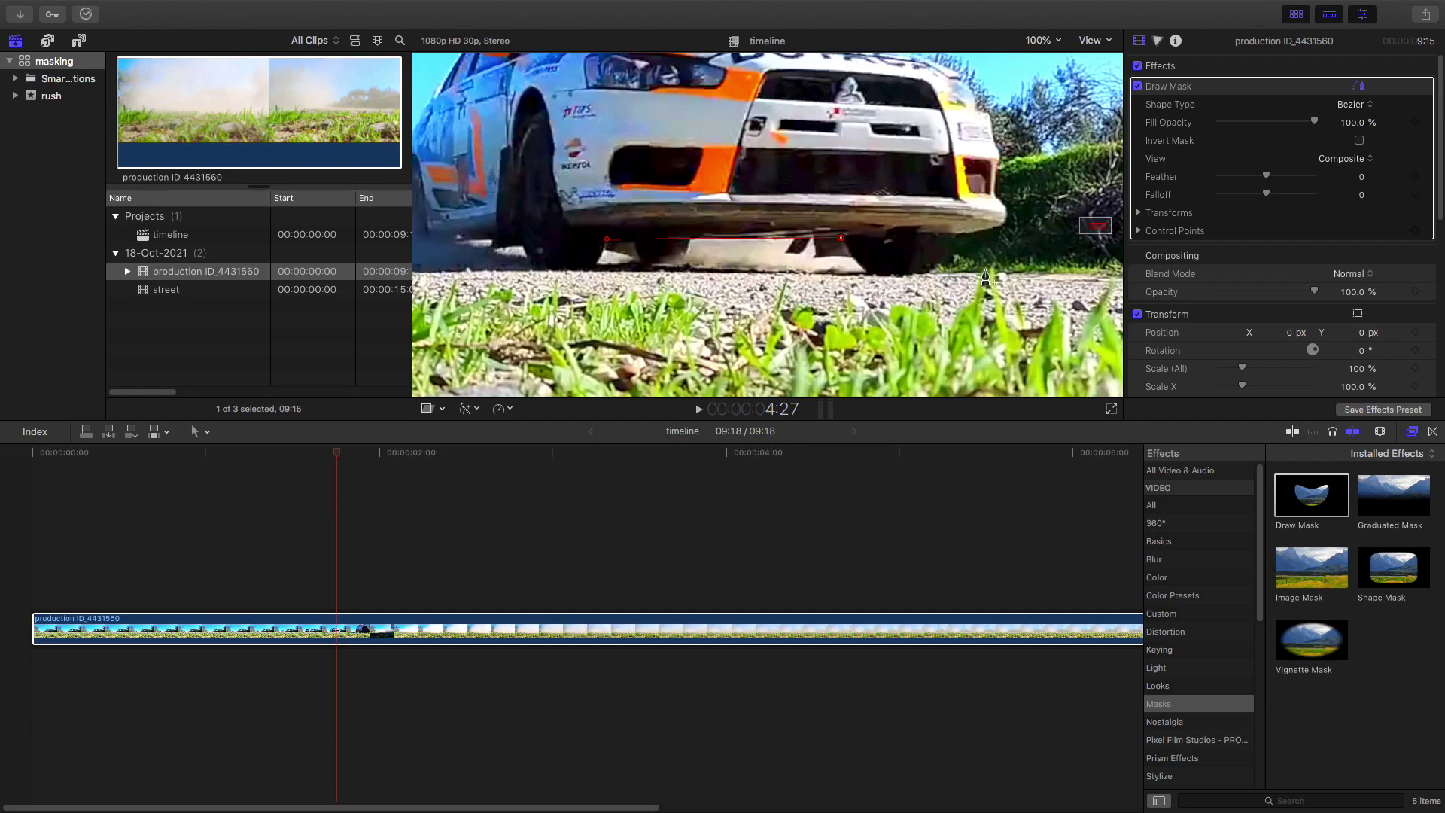
pyautogui.click(872, 273)
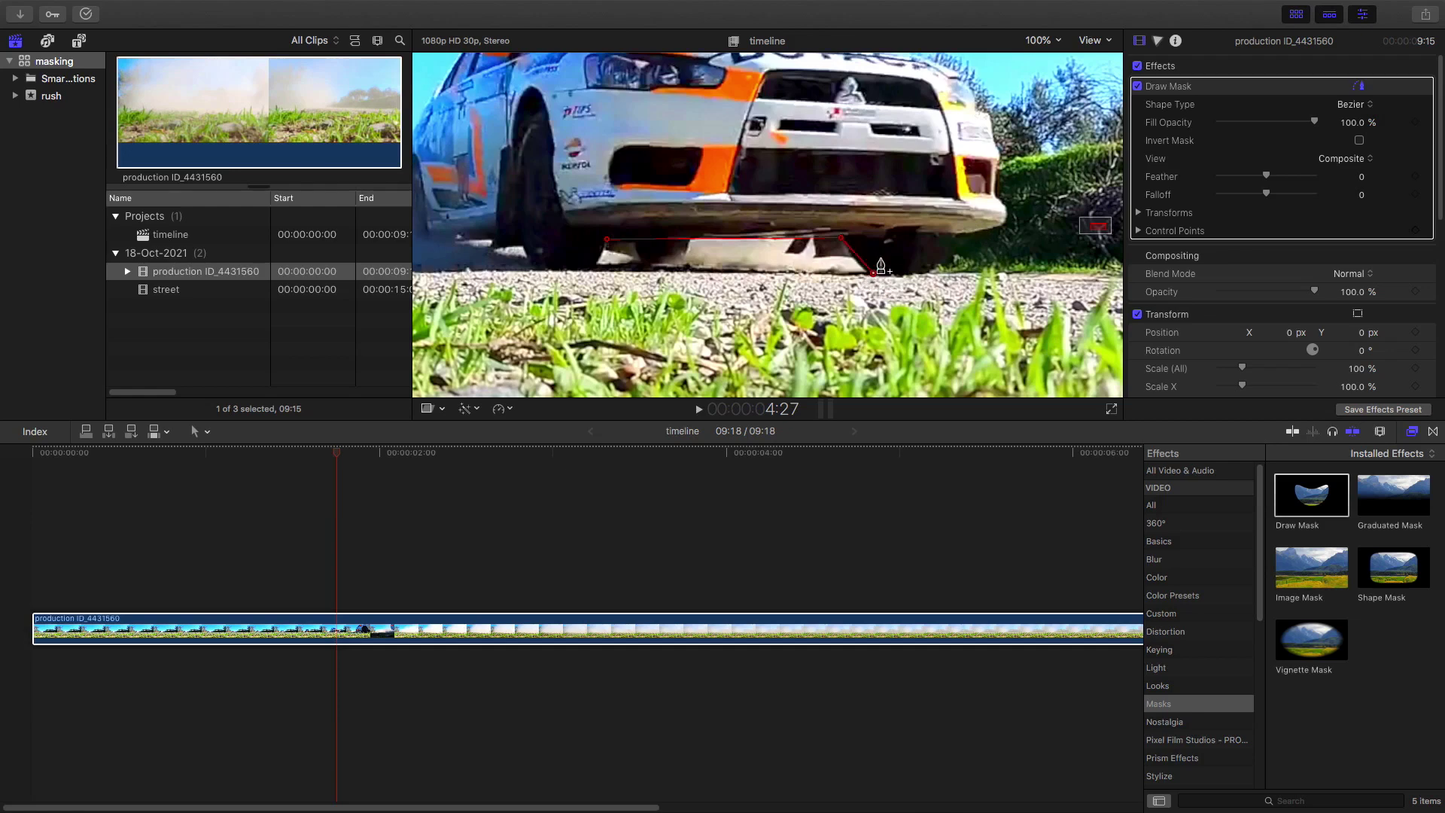
pyautogui.click(917, 272)
pyautogui.click(951, 238)
pyautogui.press('super+z')
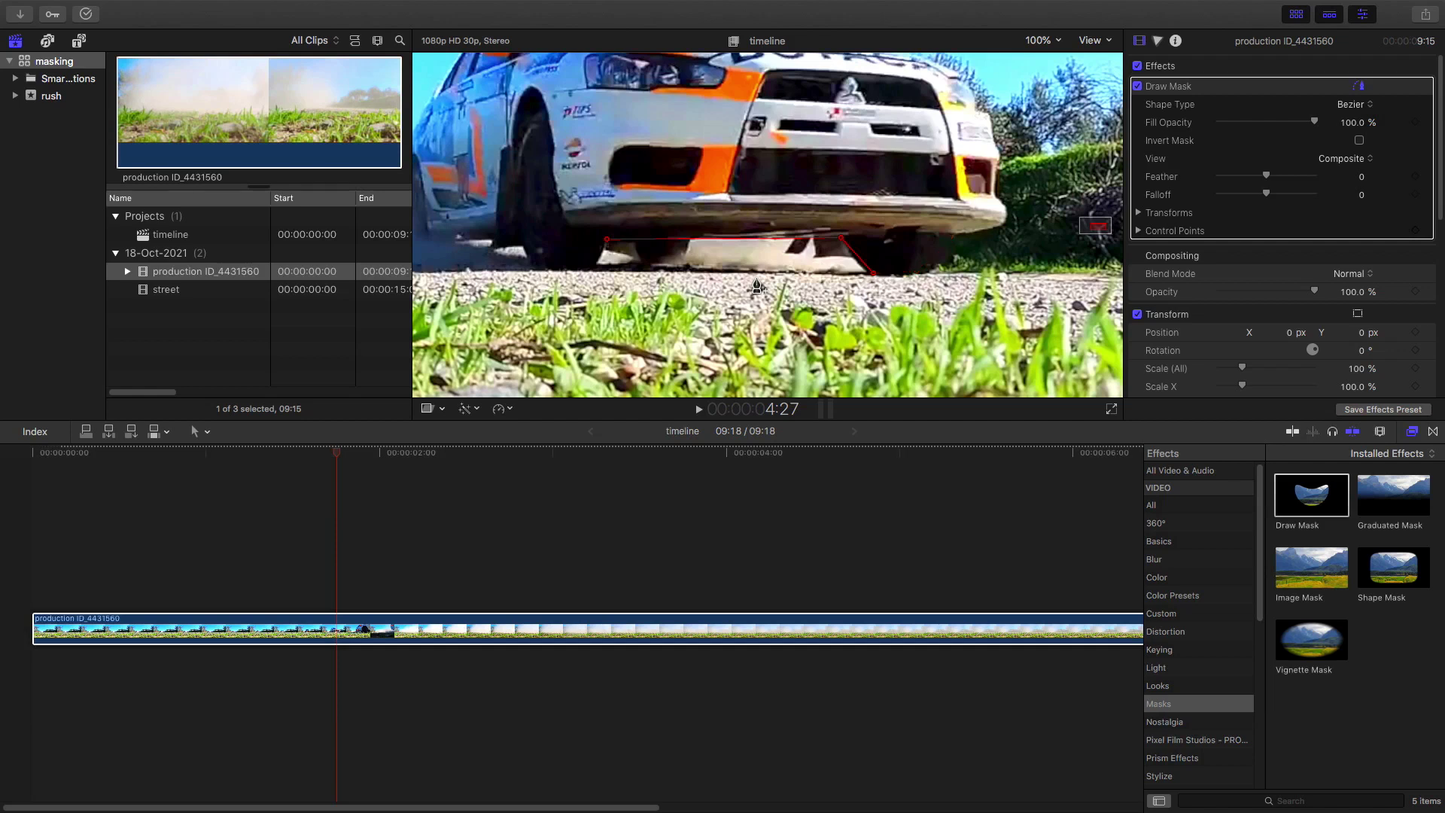
pyautogui.press('super+z')
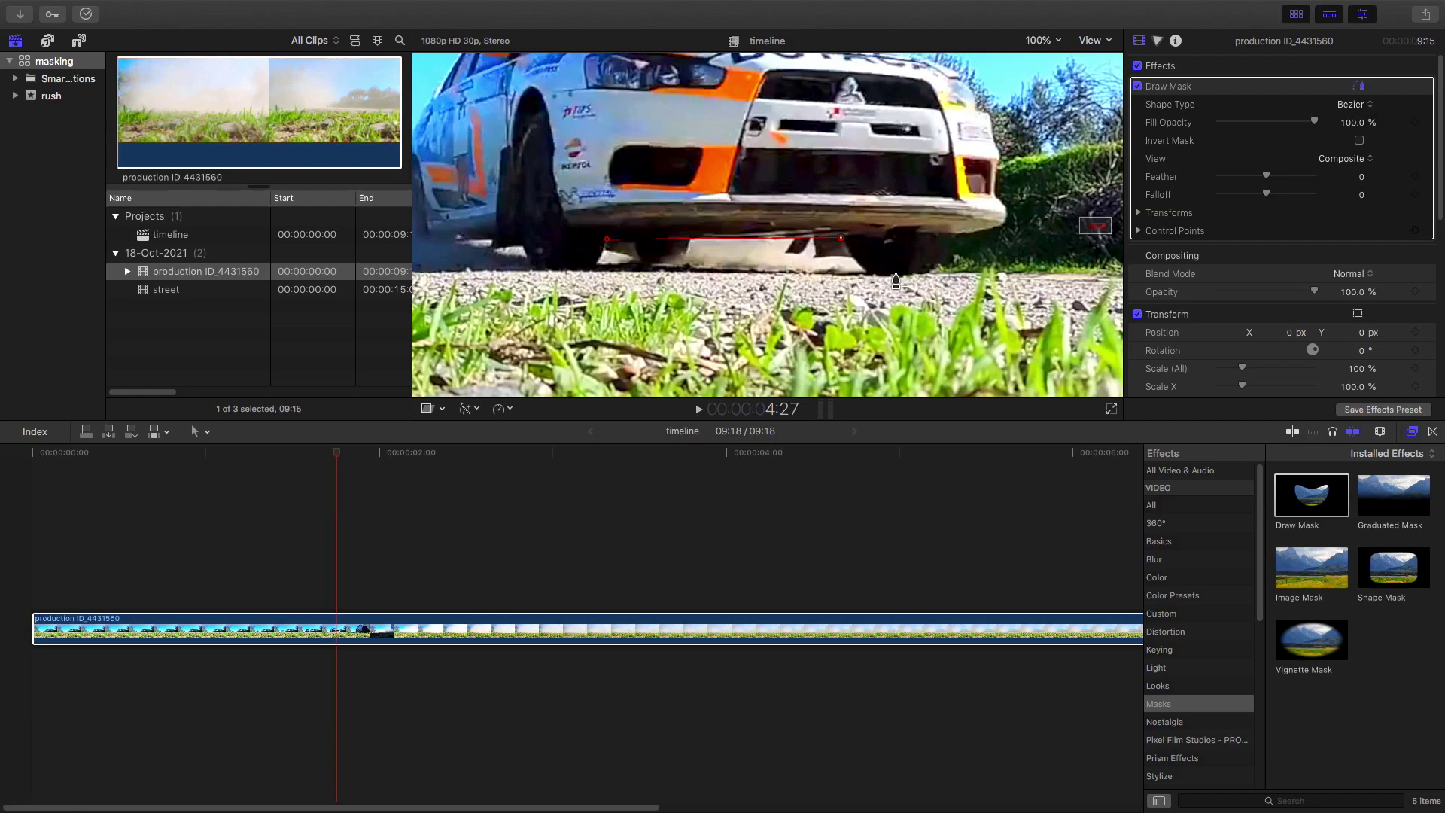
# Add a smooth curved mask point below the bumper and fine-tune the neighbouring points
pyautogui.click(896, 275)
pyautogui.moveTo(896, 275); pyautogui.dragTo(931, 268)
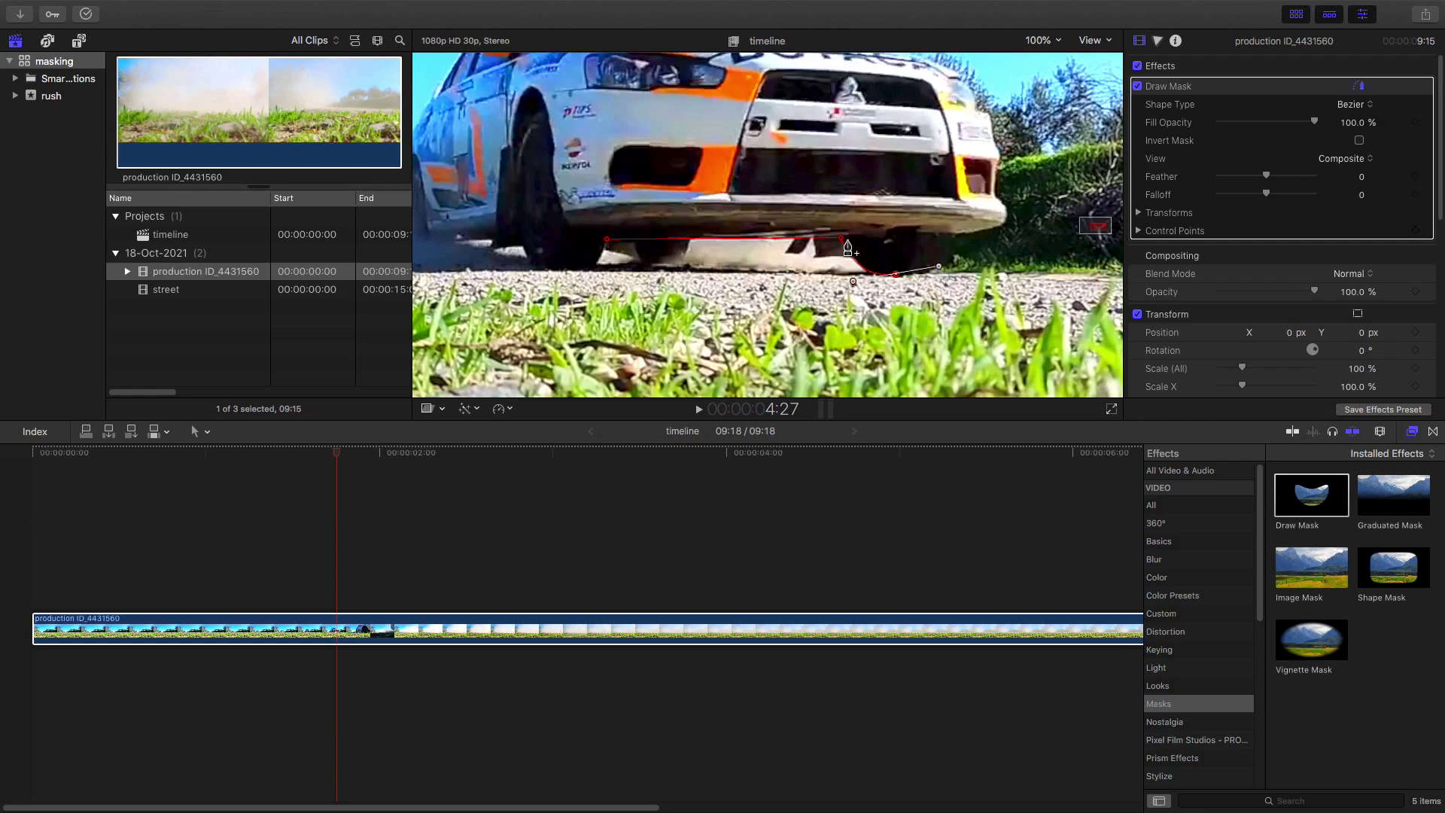
pyautogui.moveTo(842, 235); pyautogui.dragTo(844, 237)
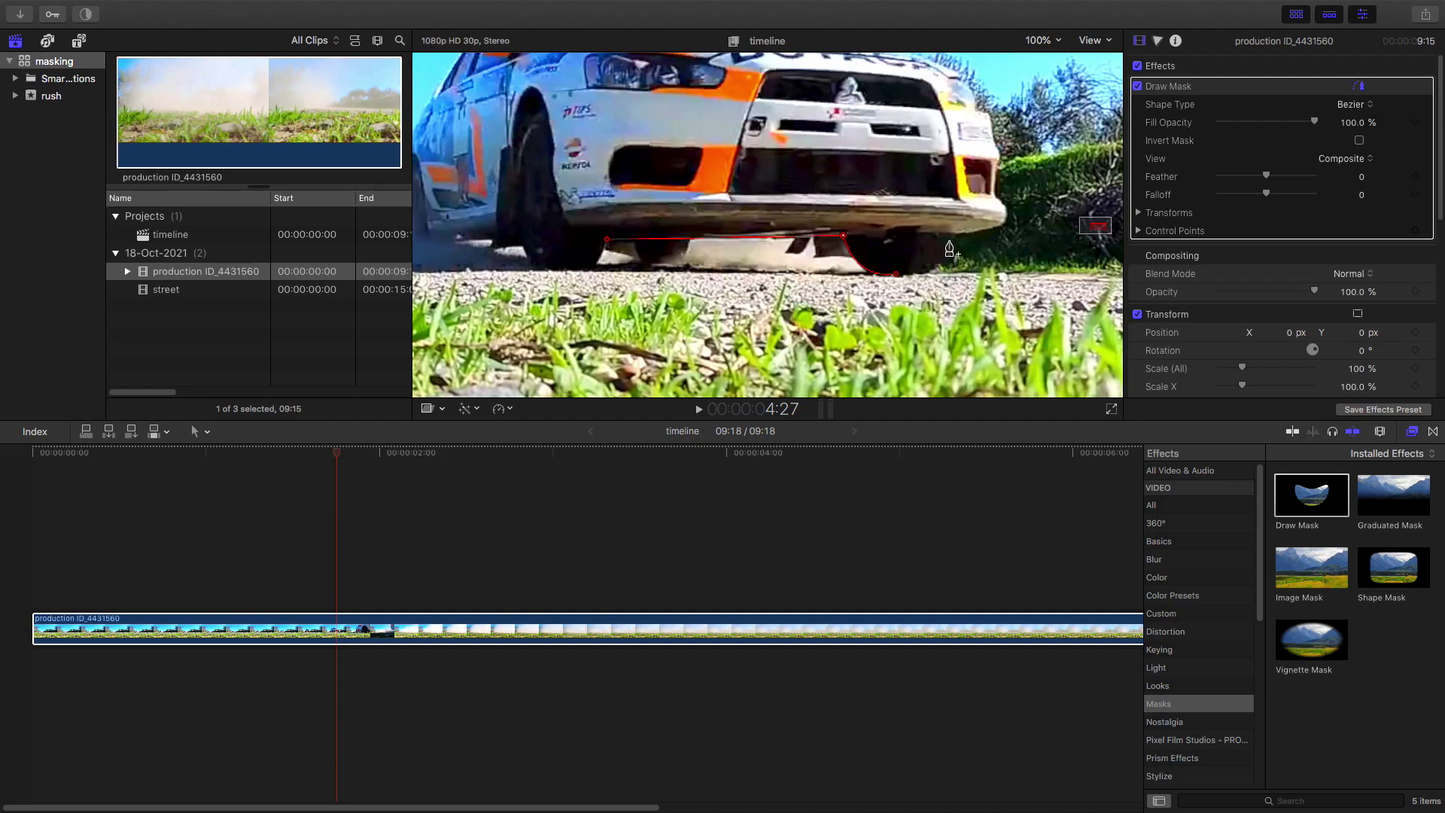
pyautogui.moveTo(951, 234)
pyautogui.mouseDown()
pyautogui.moveTo(965, 188)
pyautogui.moveTo(953, 201)
pyautogui.mouseUp()
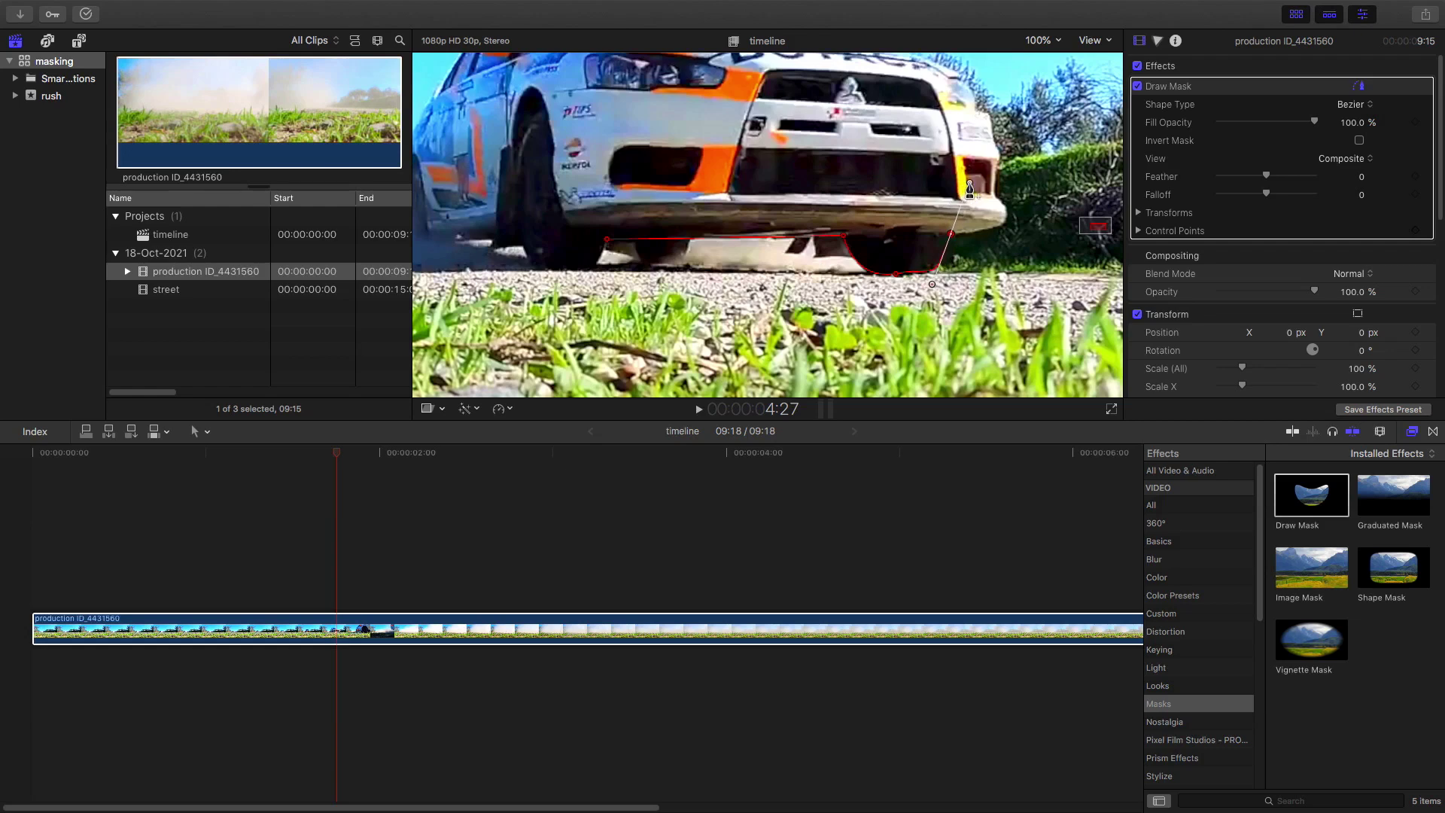
pyautogui.press('super+z')
pyautogui.click(896, 275)
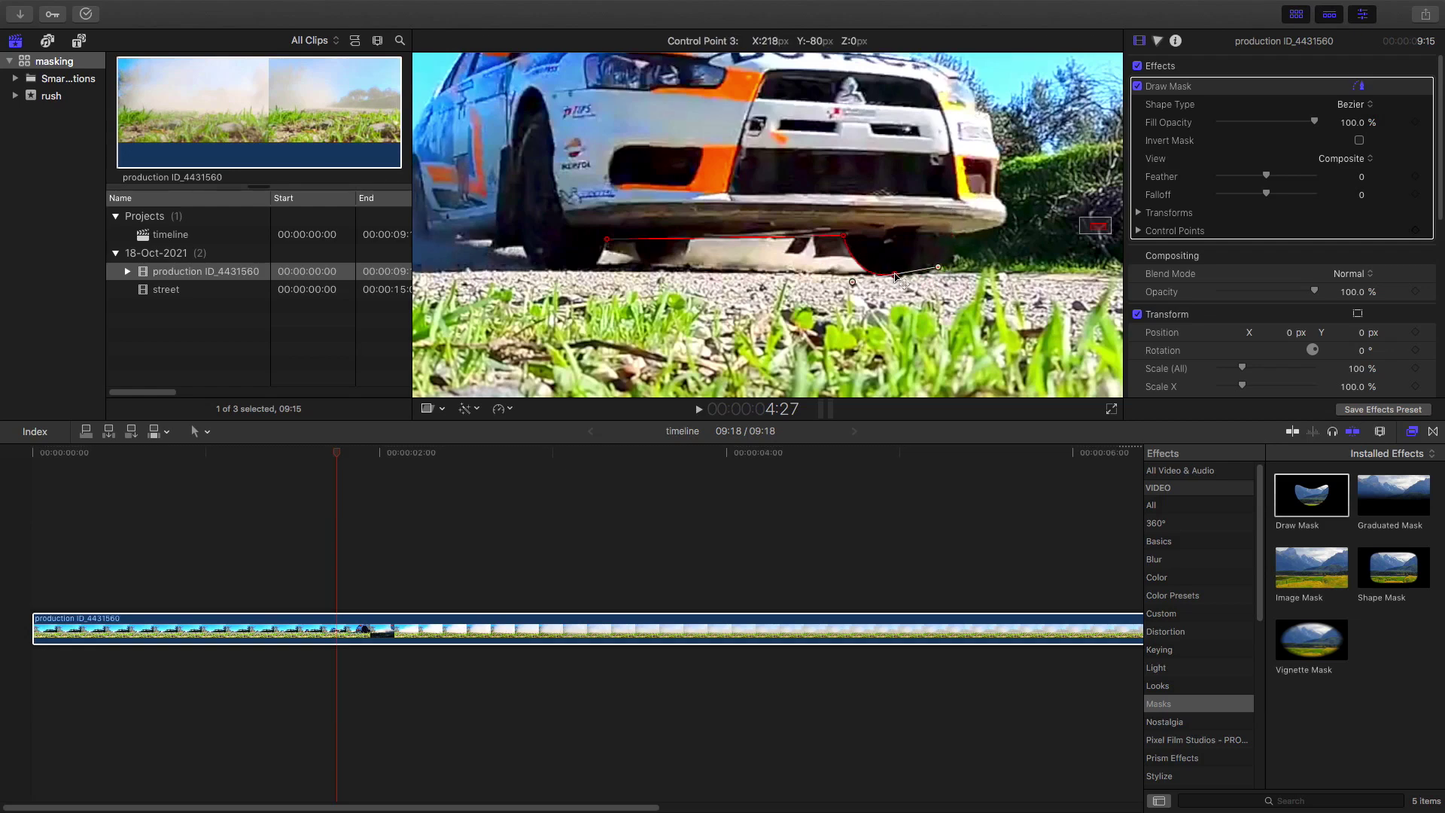
pyautogui.moveTo(895, 275); pyautogui.dragTo(894, 277)
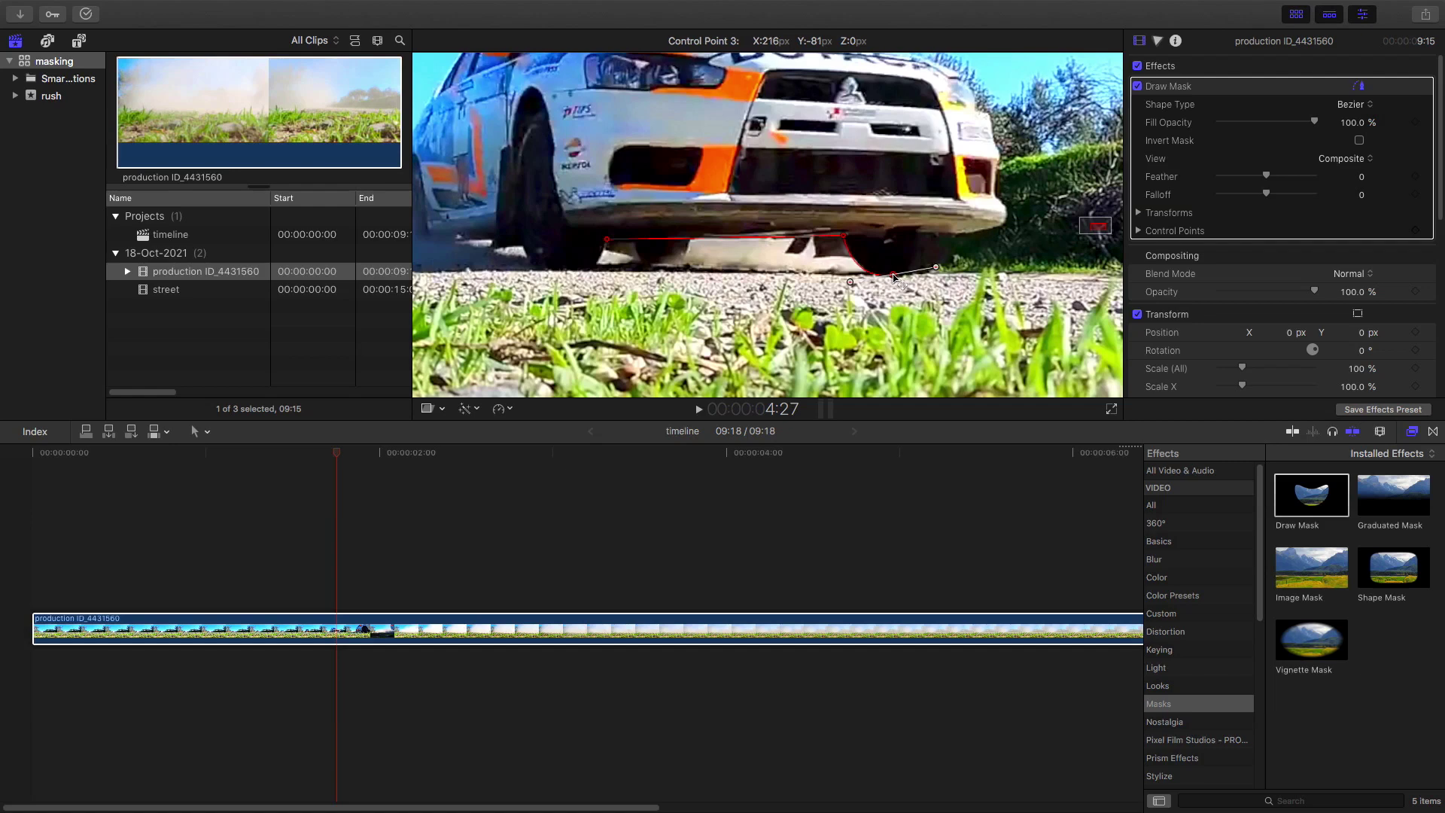
# Add and bend mask points around the bumper's right corner so the curve hugs it
pyautogui.click(946, 250)
pyautogui.click(962, 214)
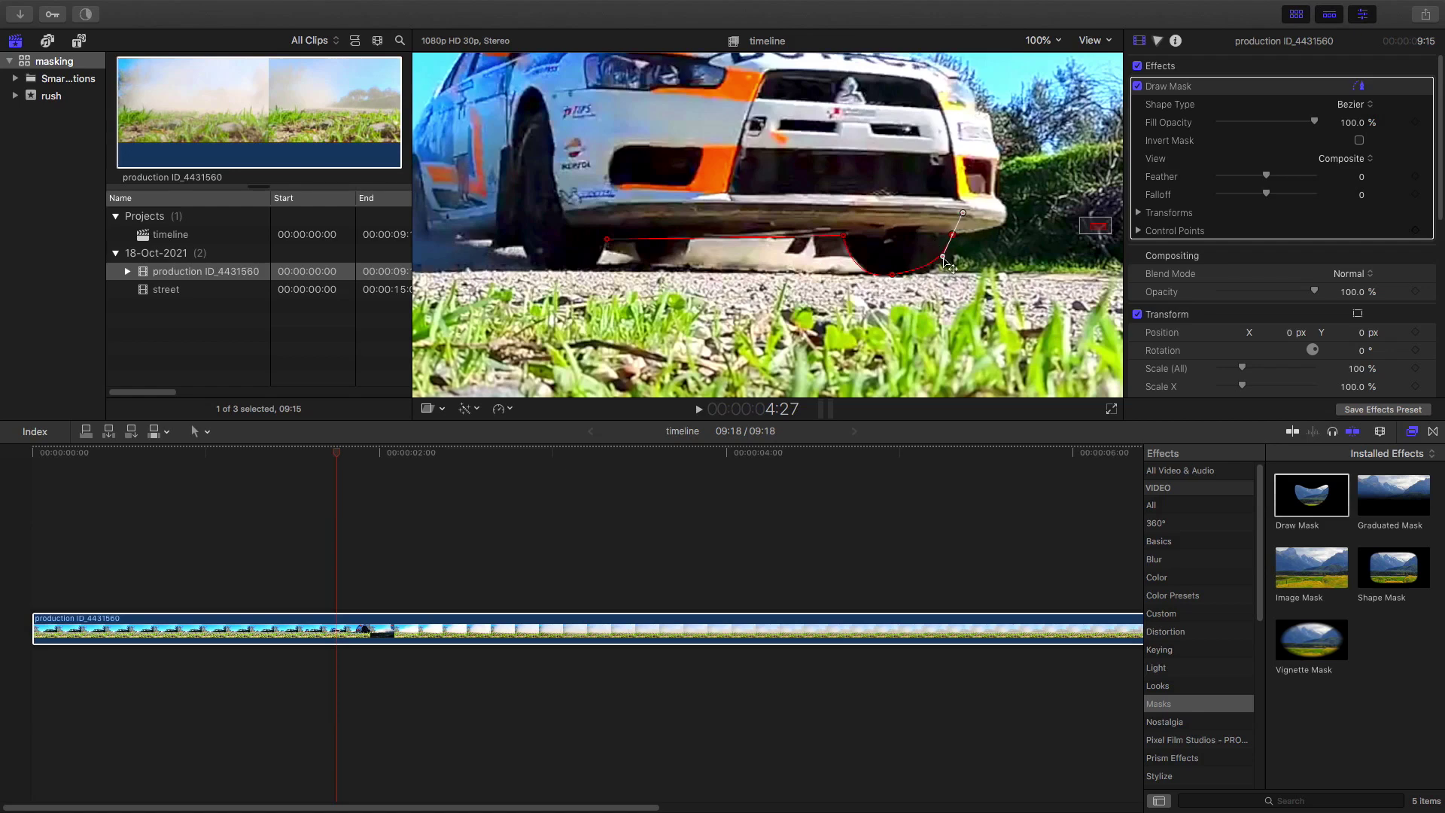
pyautogui.moveTo(943, 265); pyautogui.dragTo(938, 271)
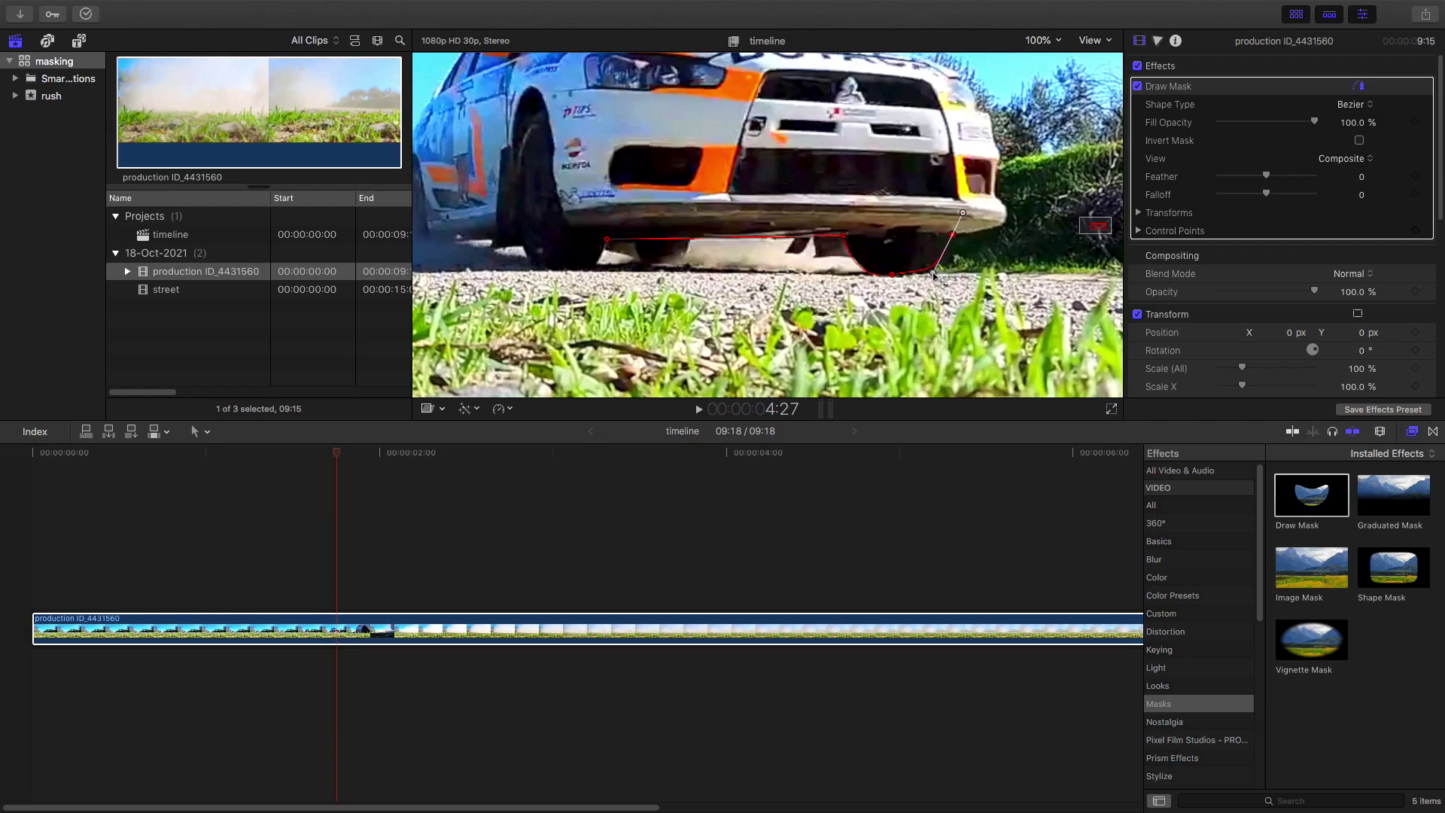
pyautogui.moveTo(893, 277); pyautogui.dragTo(934, 277)
pyautogui.click(1002, 224)
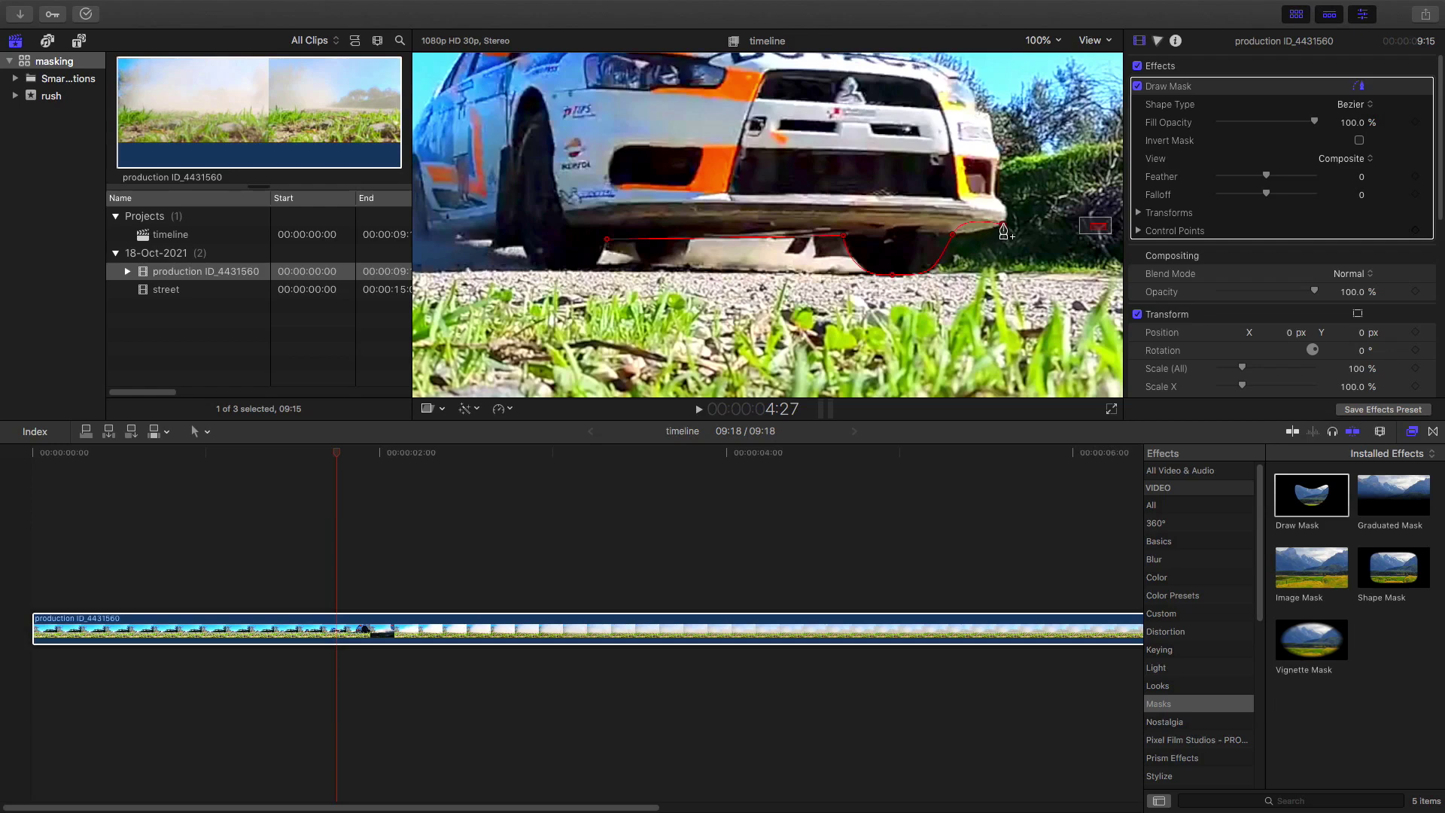
pyautogui.click(950, 241)
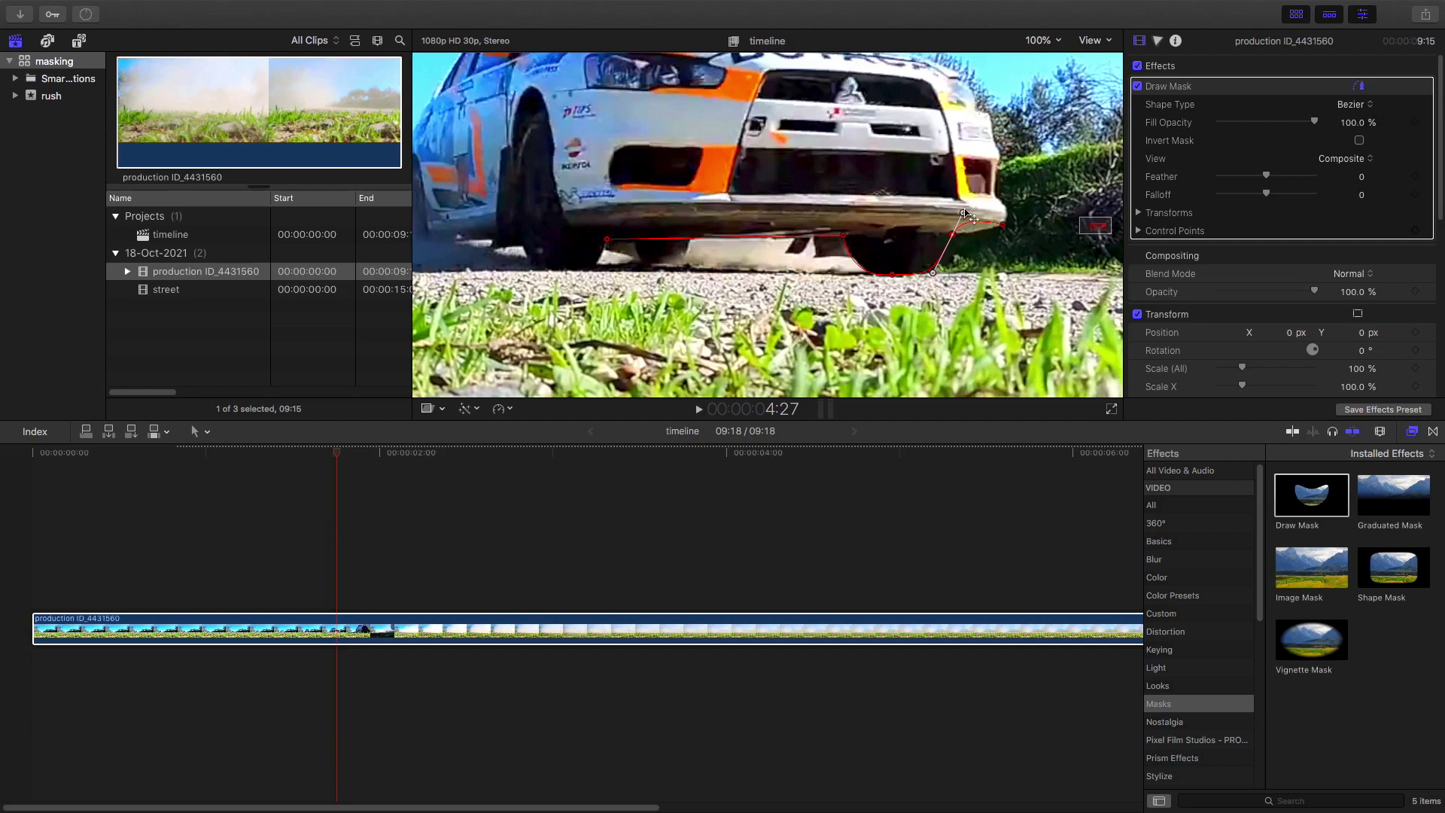
pyautogui.moveTo(964, 213); pyautogui.dragTo(967, 234)
pyautogui.moveTo(909, 239); pyautogui.dragTo(934, 274)
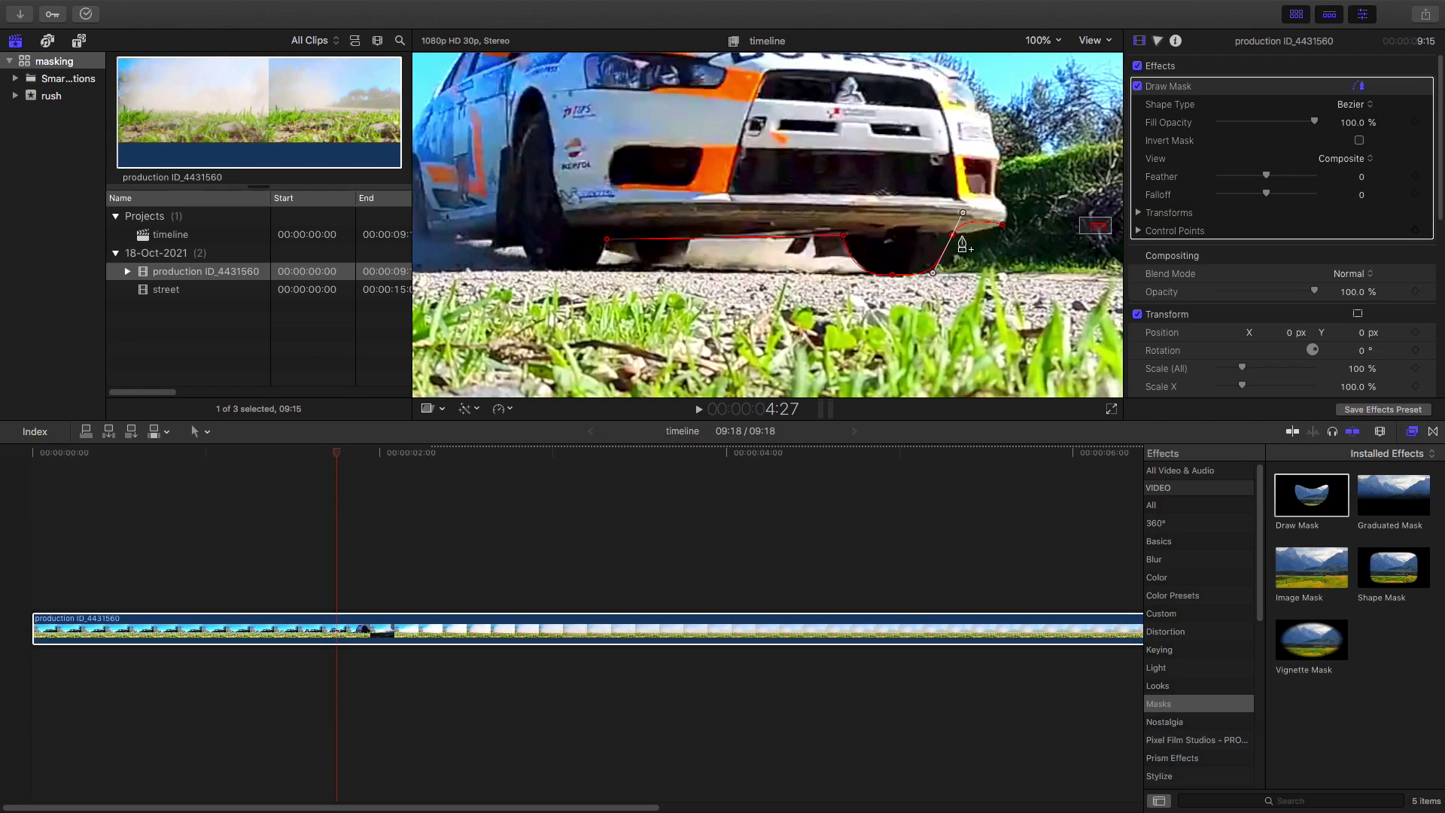
pyautogui.click(935, 273)
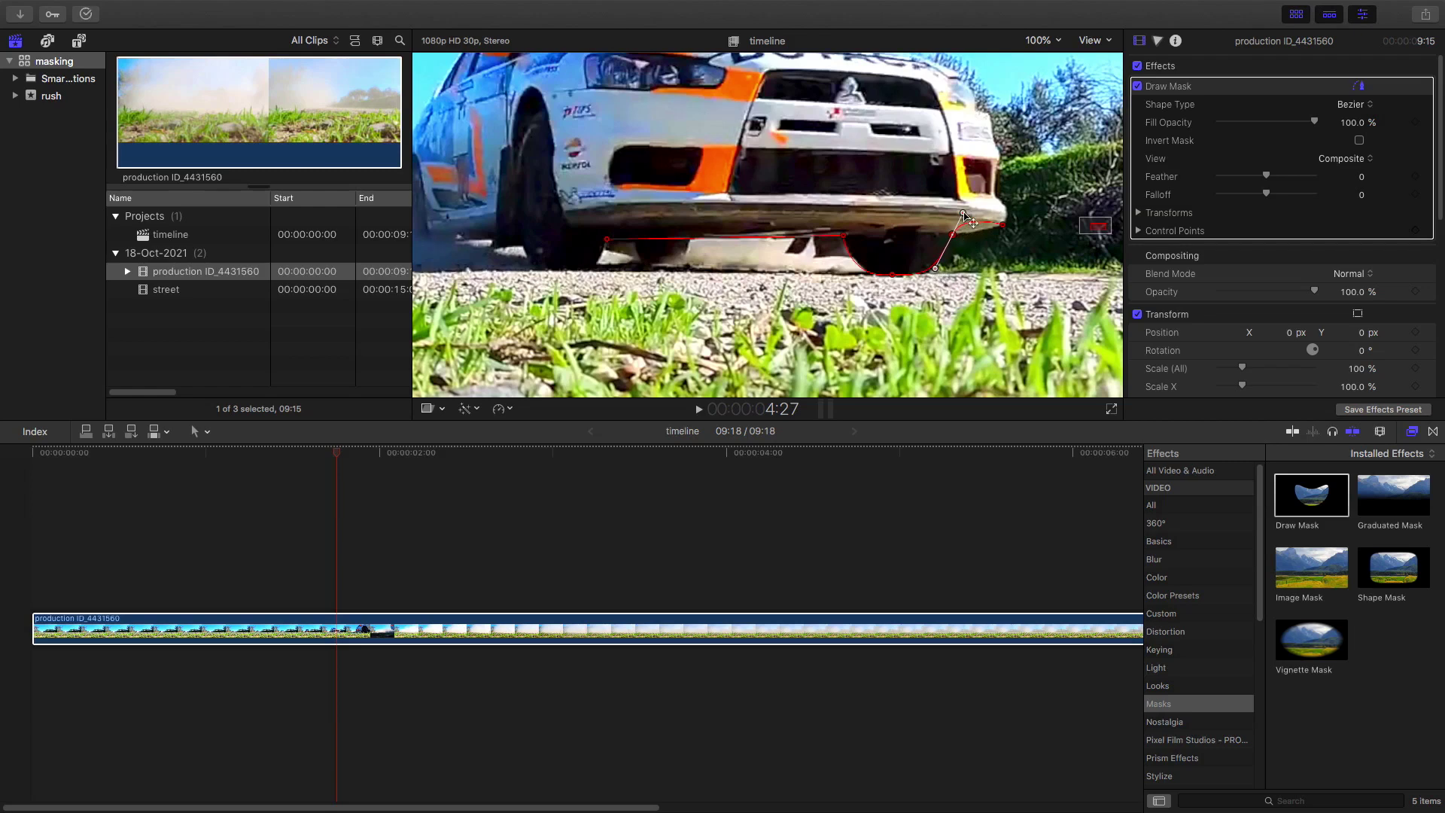
pyautogui.moveTo(967, 219); pyautogui.dragTo(969, 230)
pyautogui.click(998, 208)
# Continue the mask with curved points up the car's right side, panning the view up
pyautogui.moveTo(995, 197); pyautogui.dragTo(973, 189)
pyautogui.click(999, 157)
pyautogui.click(996, 199)
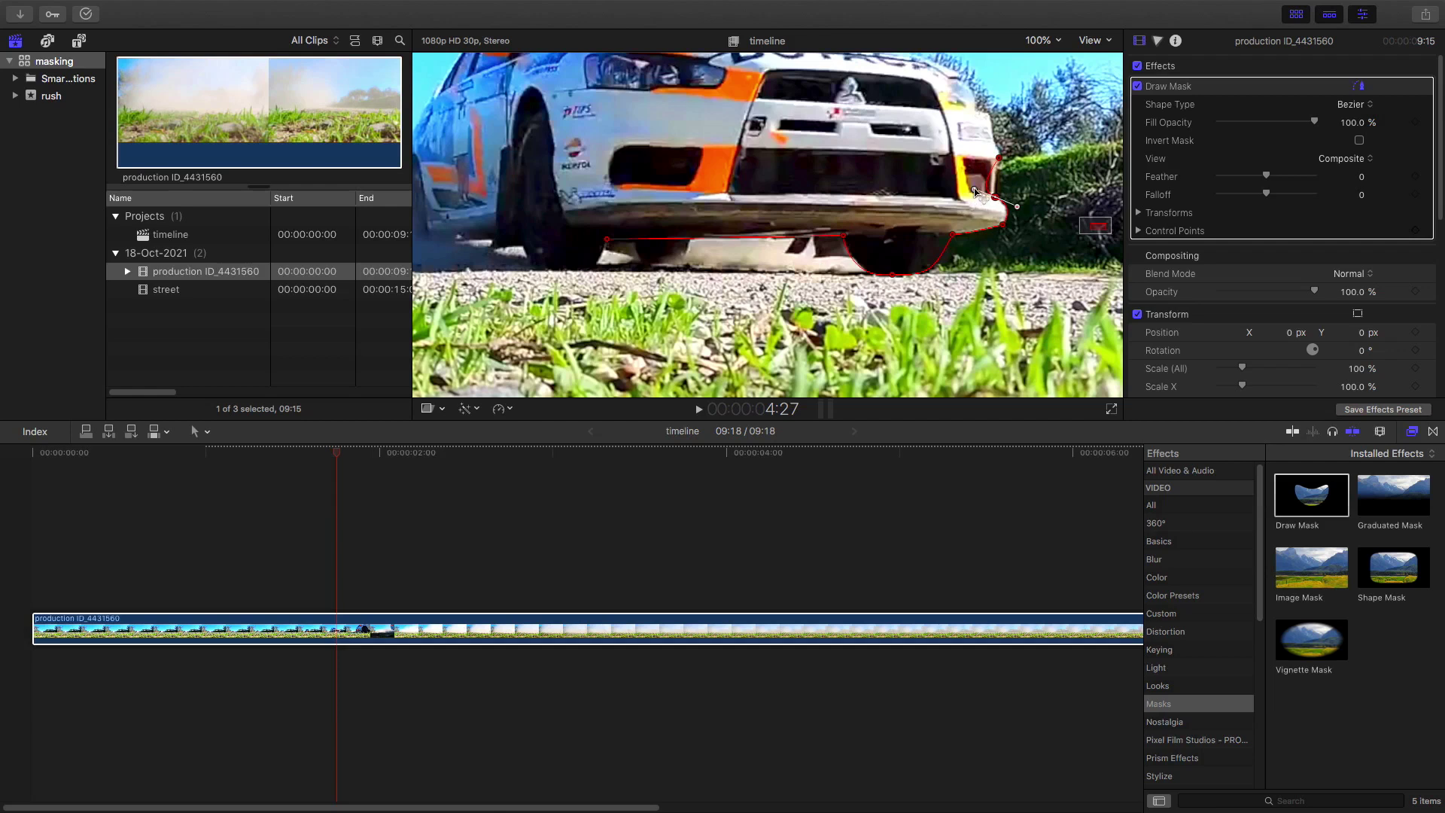
pyautogui.moveTo(982, 187); pyautogui.dragTo(991, 179)
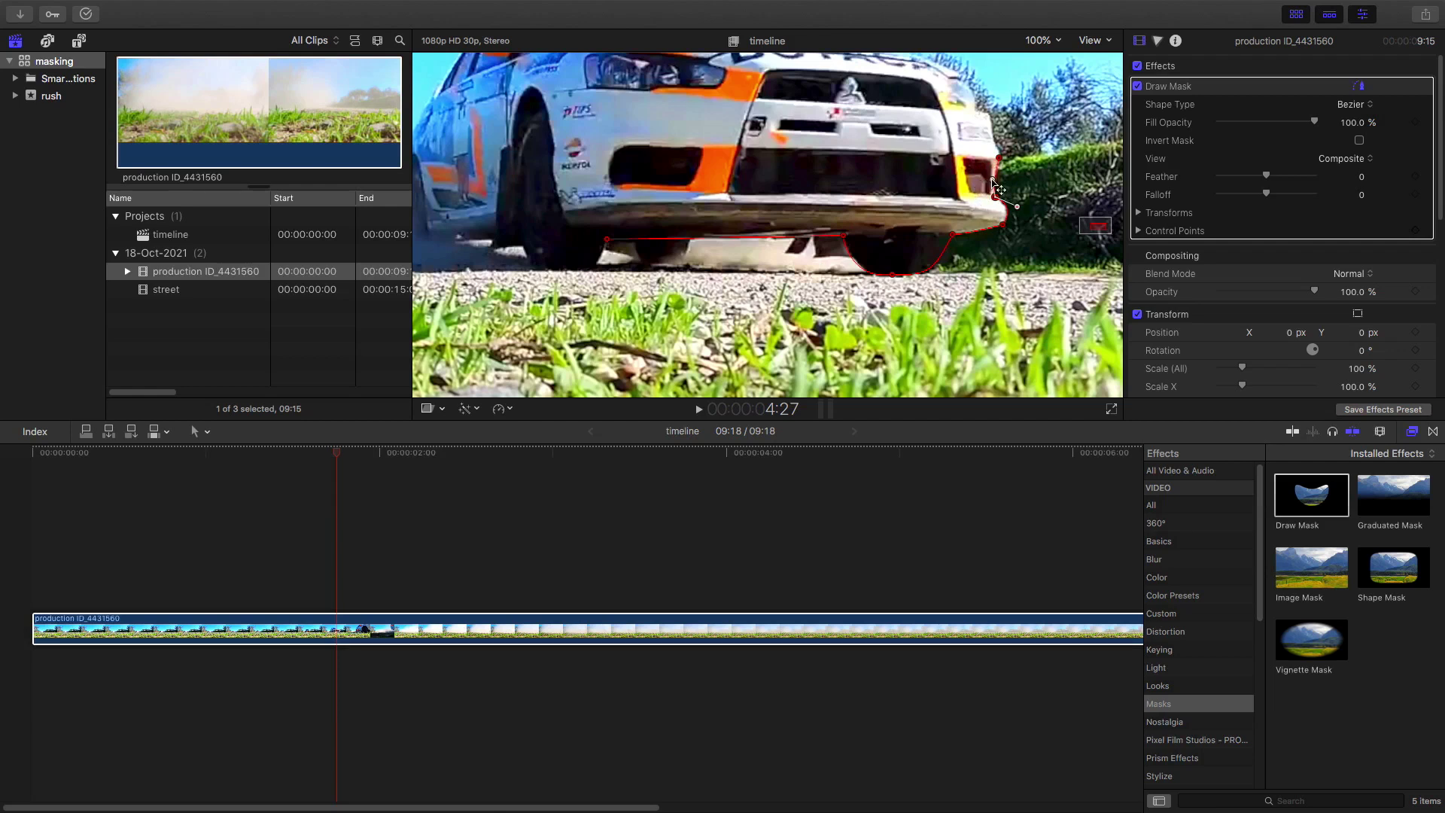
pyautogui.moveTo(991, 115); pyautogui.dragTo(986, 98)
pyautogui.moveTo(1091, 225); pyautogui.dragTo(1090, 219)
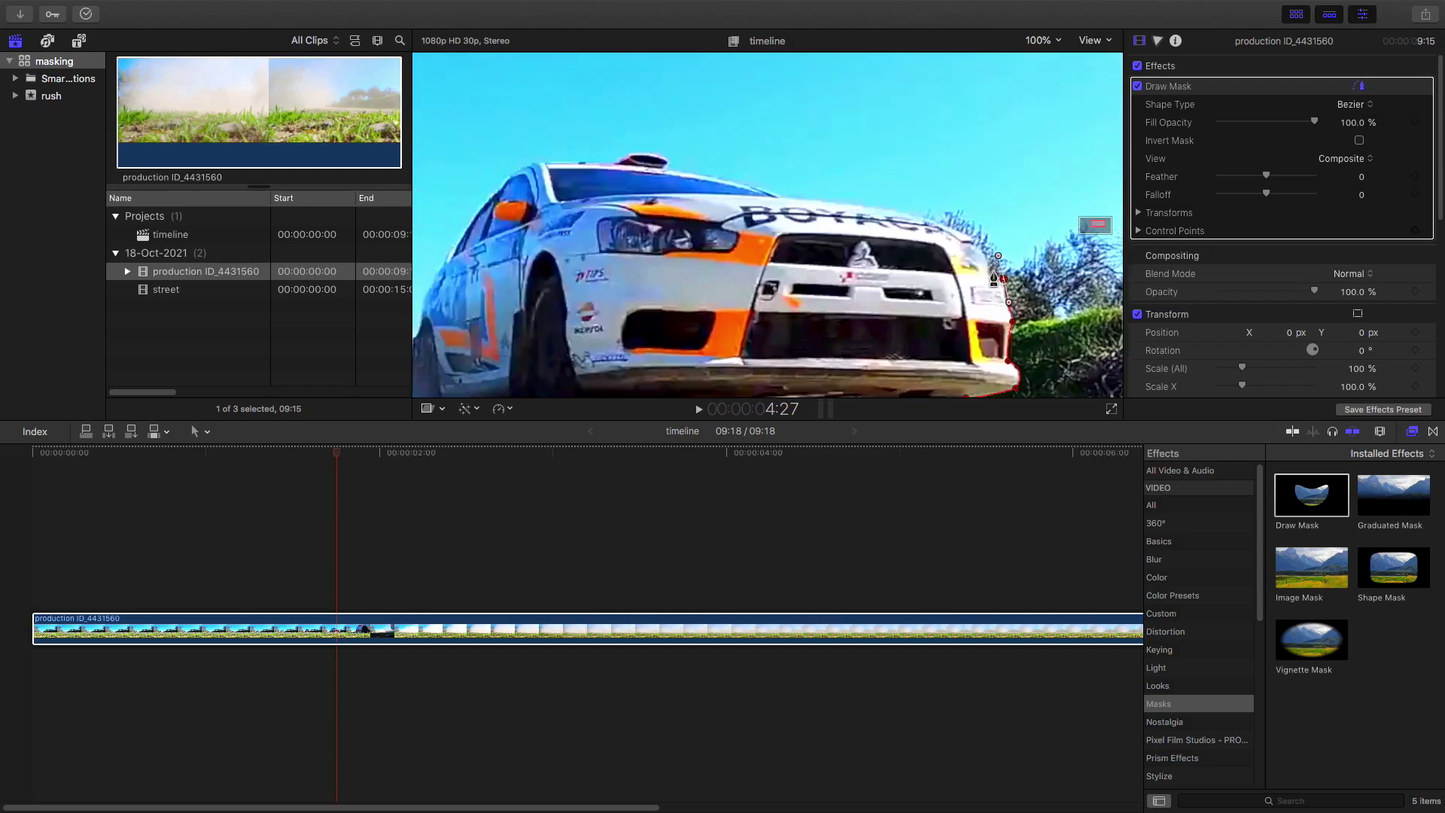
# Add curved mask points up the car's right side, deleting and re-adding a misplaced one
pyautogui.doubleClick(1003, 278)
pyautogui.moveTo(1002, 280); pyautogui.dragTo(999, 257)
pyautogui.moveTo(973, 244); pyautogui.dragTo(946, 226)
pyautogui.moveTo(972, 244); pyautogui.dragTo(972, 240)
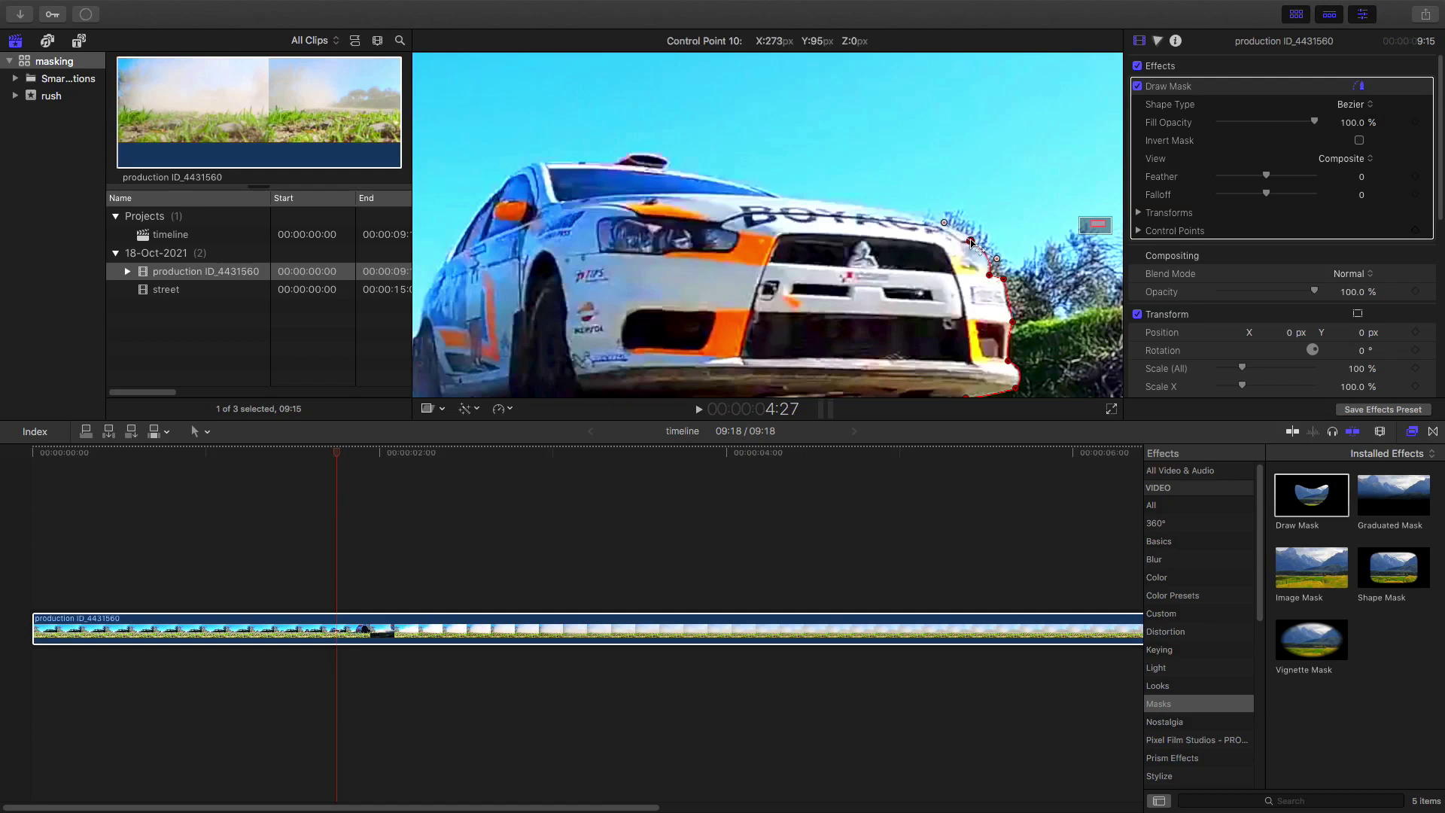
pyautogui.press('Delete')
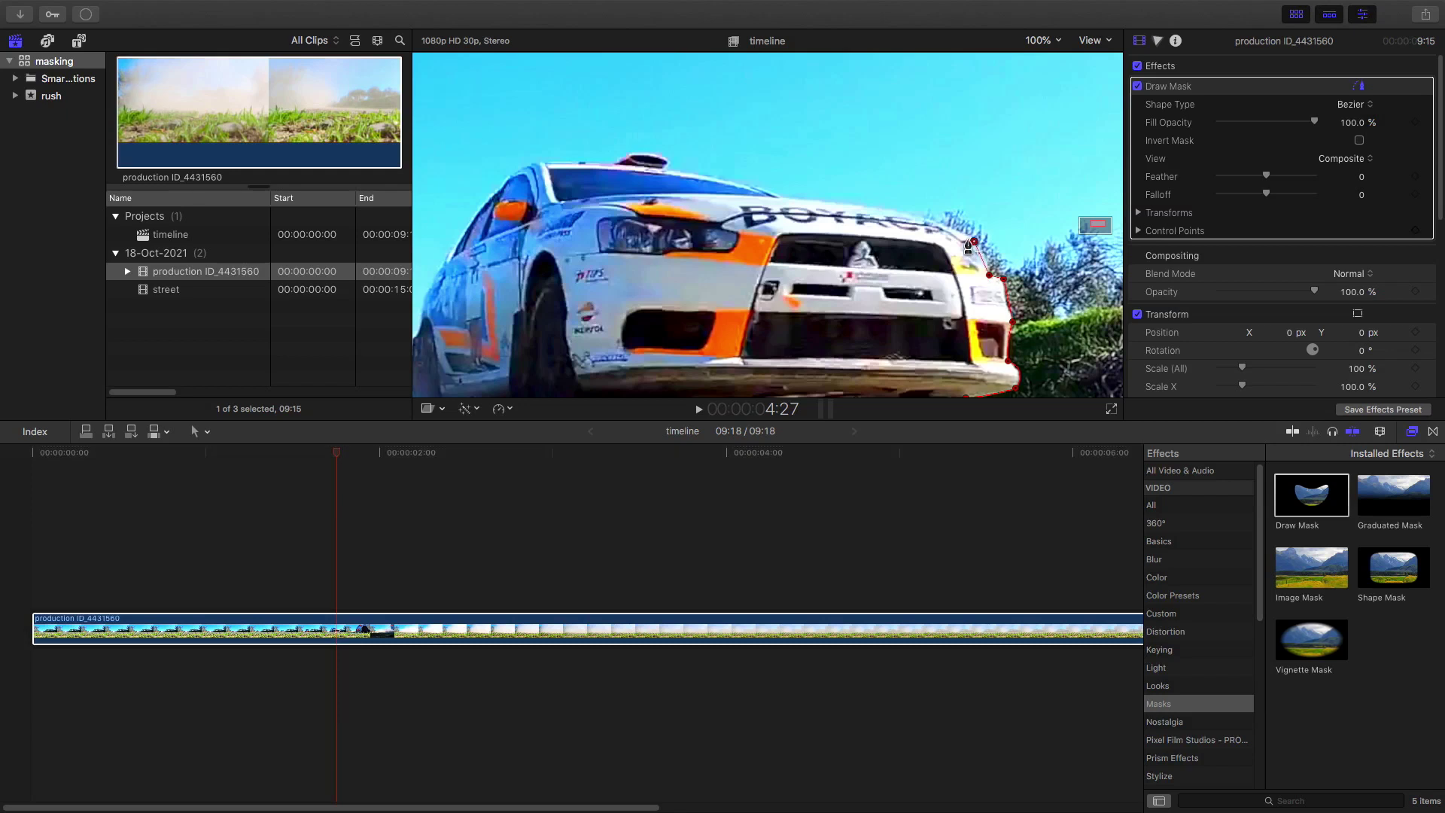
pyautogui.moveTo(974, 240)
pyautogui.mouseDown()
pyautogui.moveTo(991, 253)
pyautogui.moveTo(972, 244)
pyautogui.mouseUp()
# Extend the mask with curved points across the hood and along the roof line
pyautogui.moveTo(783, 198); pyautogui.dragTo(616, 186)
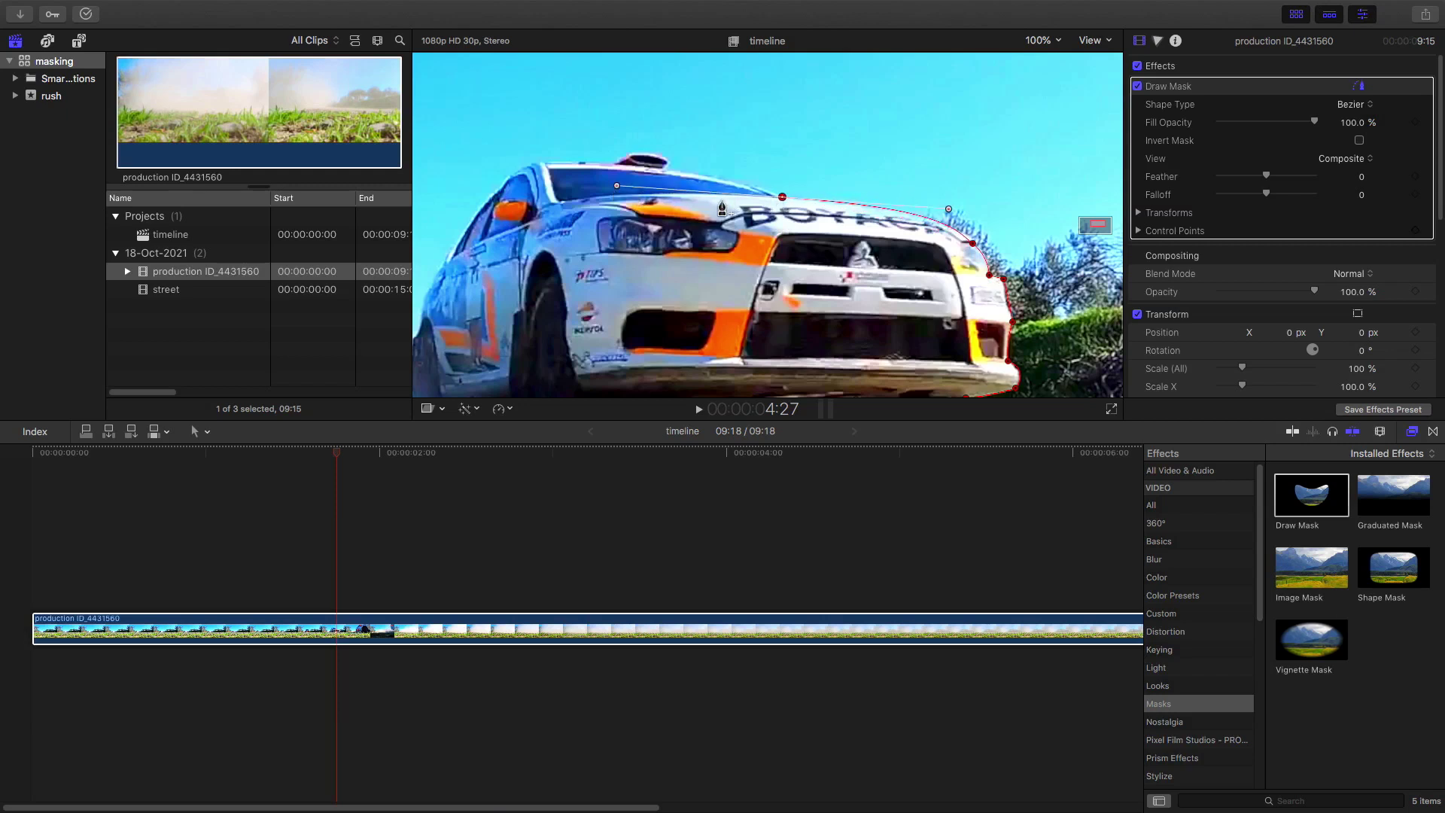
pyautogui.click(668, 167)
pyautogui.click(782, 197)
pyautogui.moveTo(616, 186); pyautogui.dragTo(723, 178)
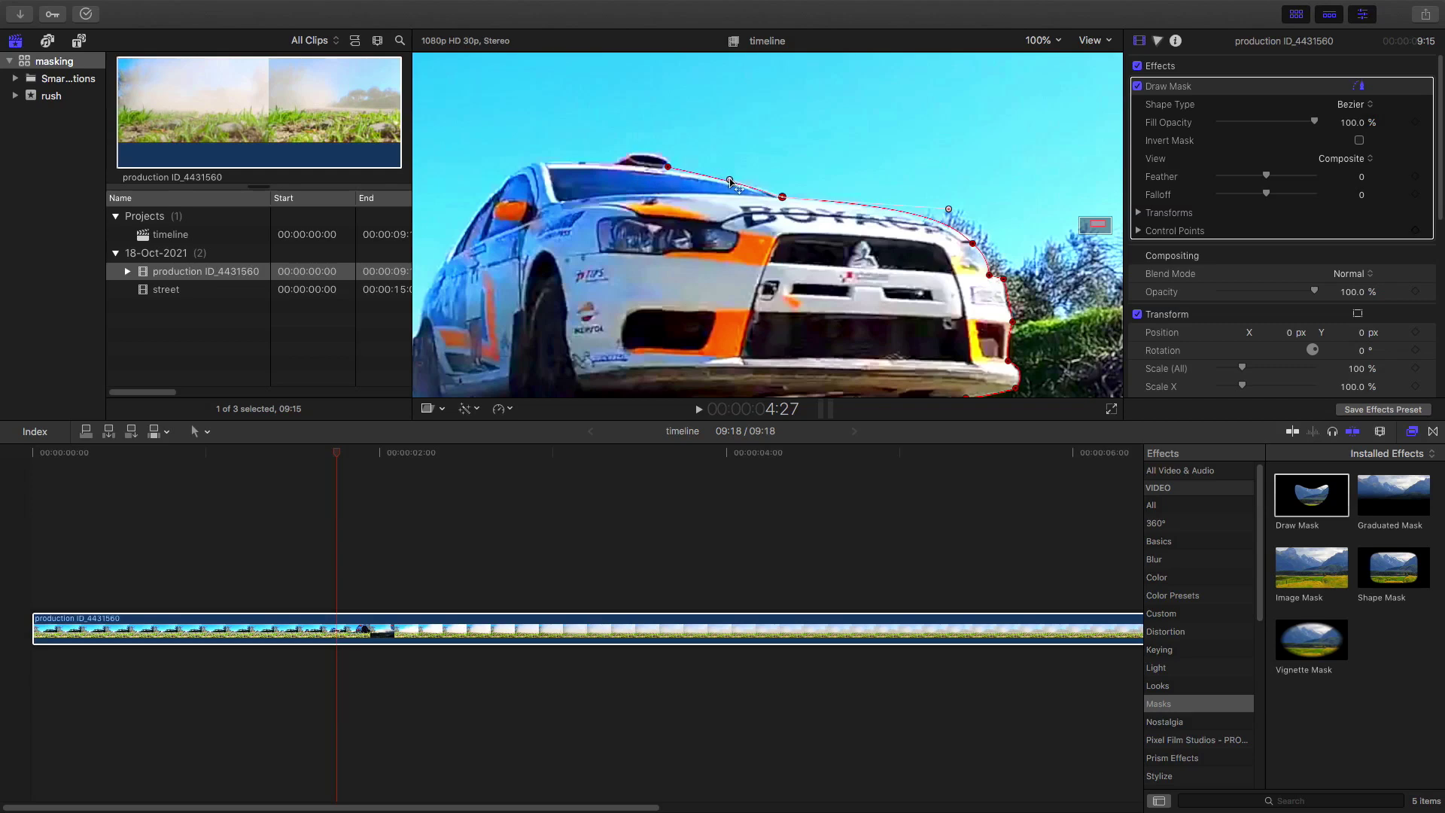
# Fit the whole frame and the finished car mask in the viewer with Shift-Z
pyautogui.hotkey('shift', 'z')
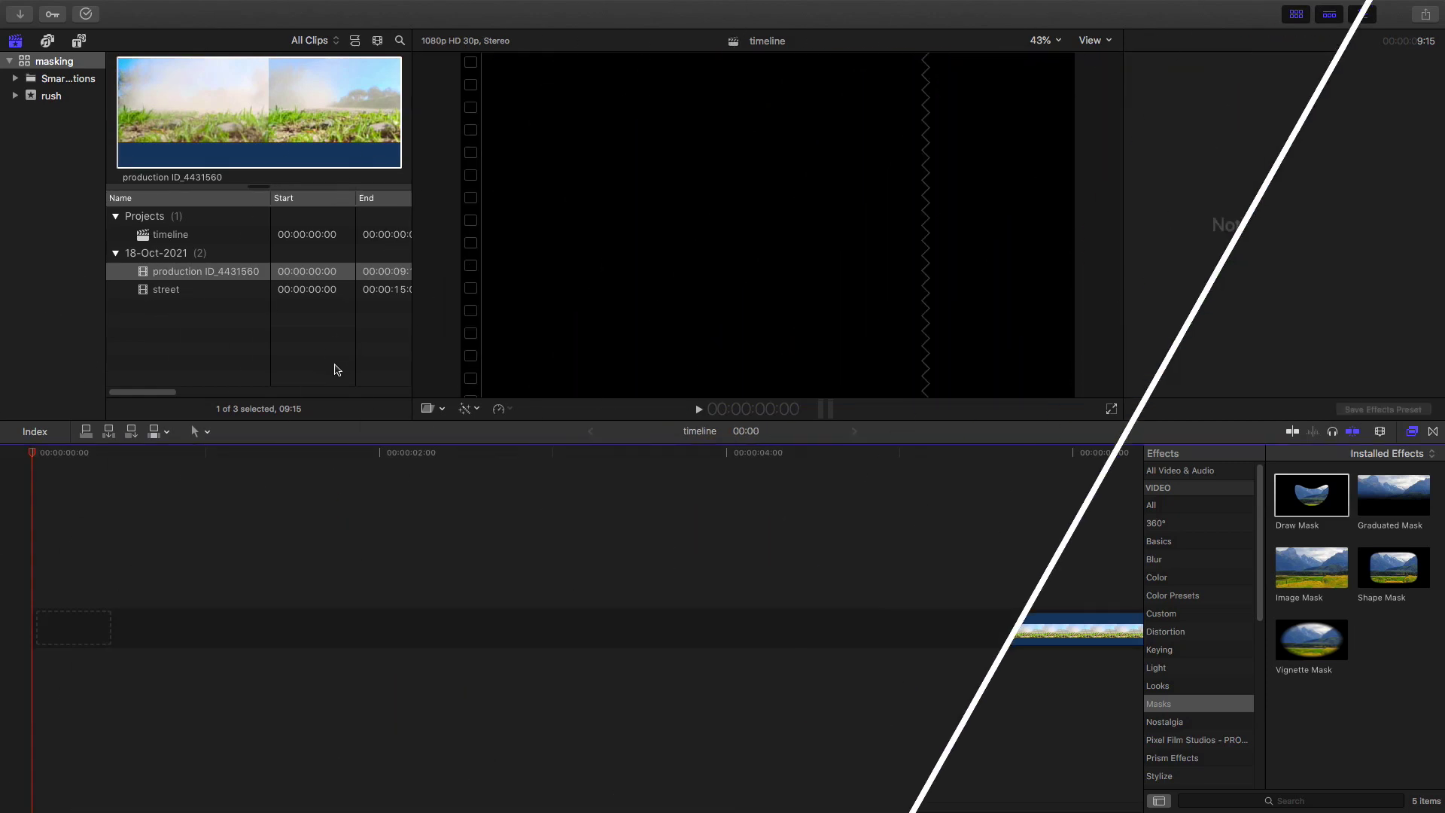
# Append the street clip, preview it, and Option-drag a duplicate copy above it
pyautogui.click(148, 293)
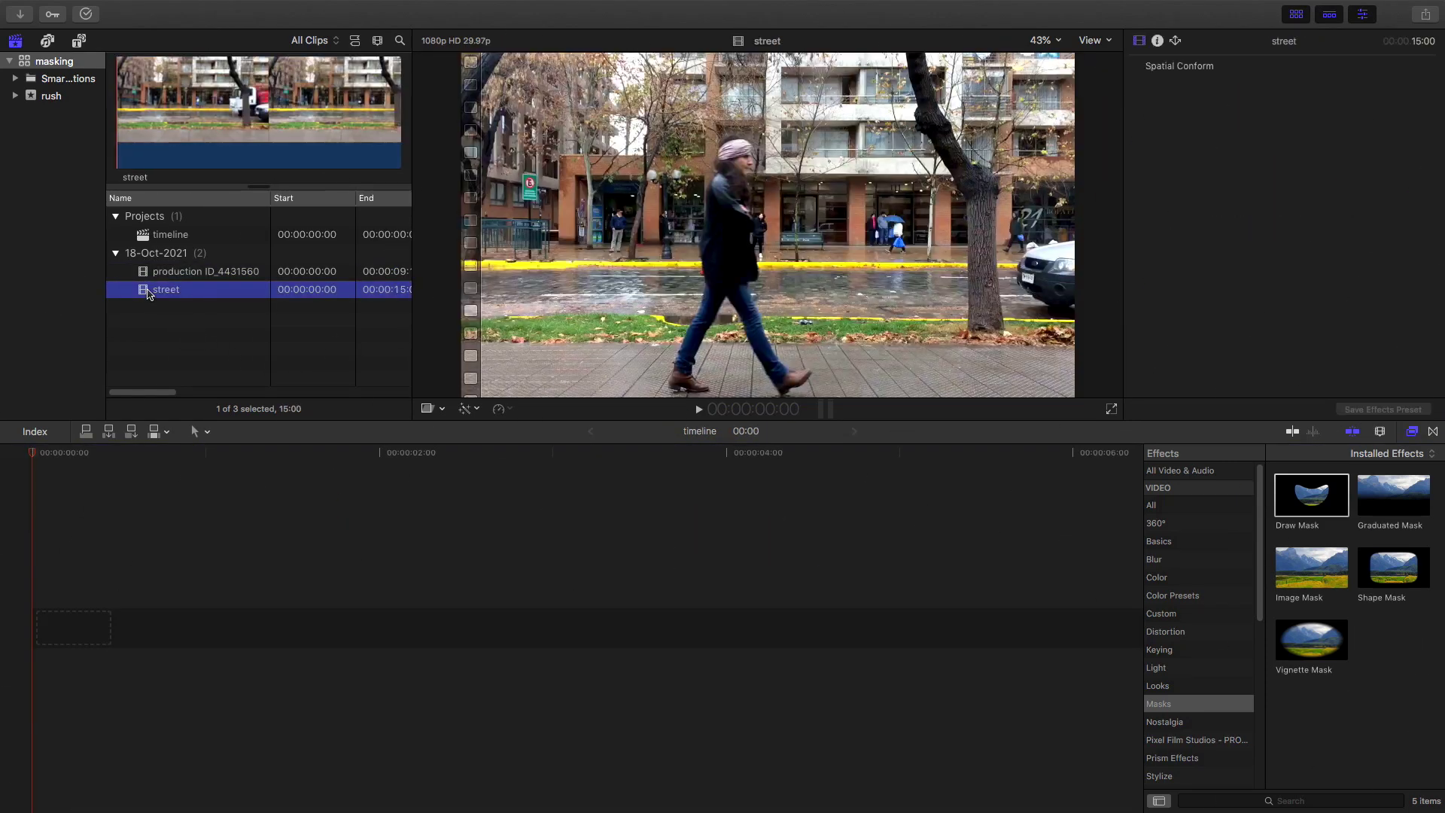
pyautogui.click(132, 434)
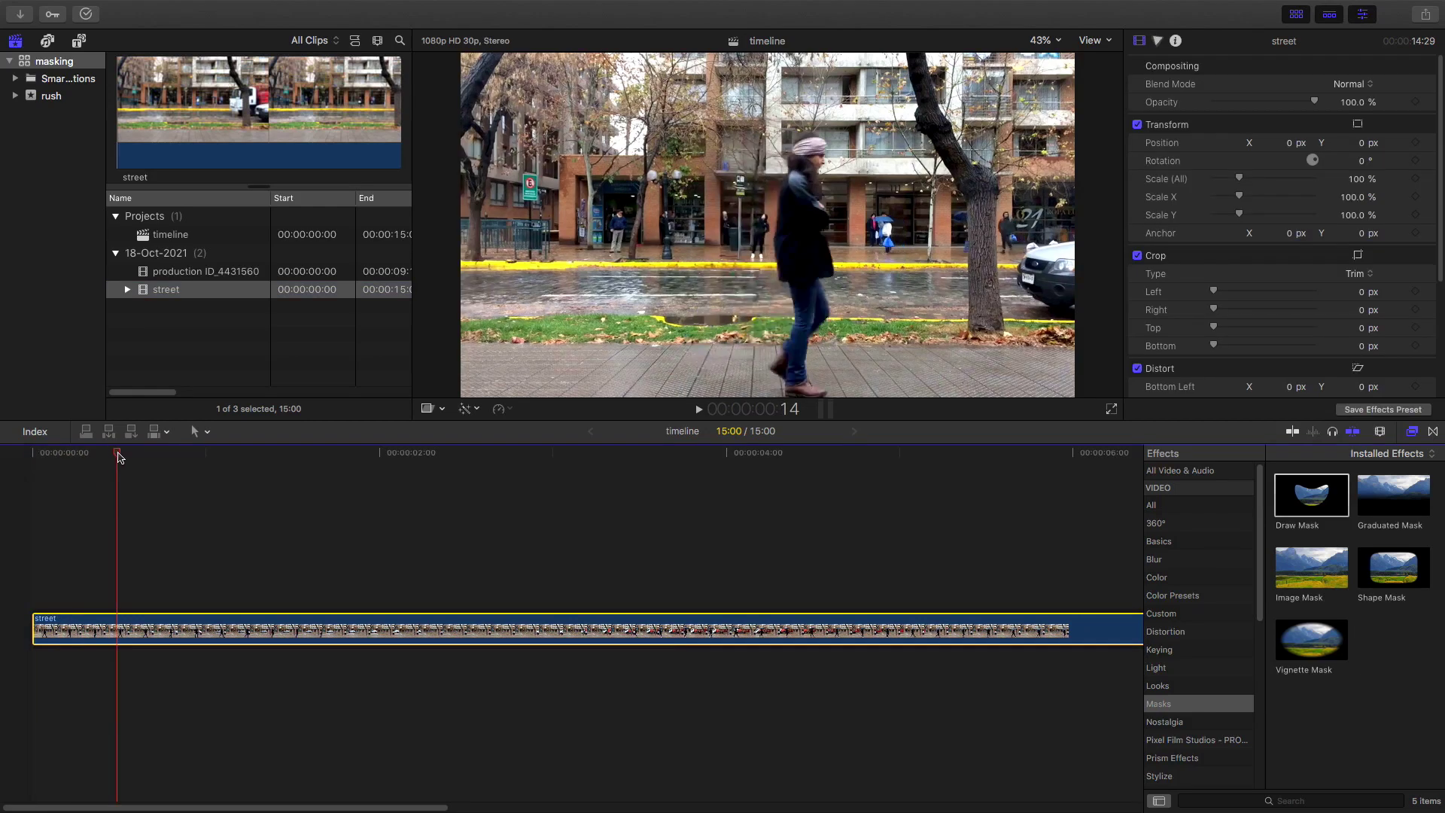
pyautogui.press('space')
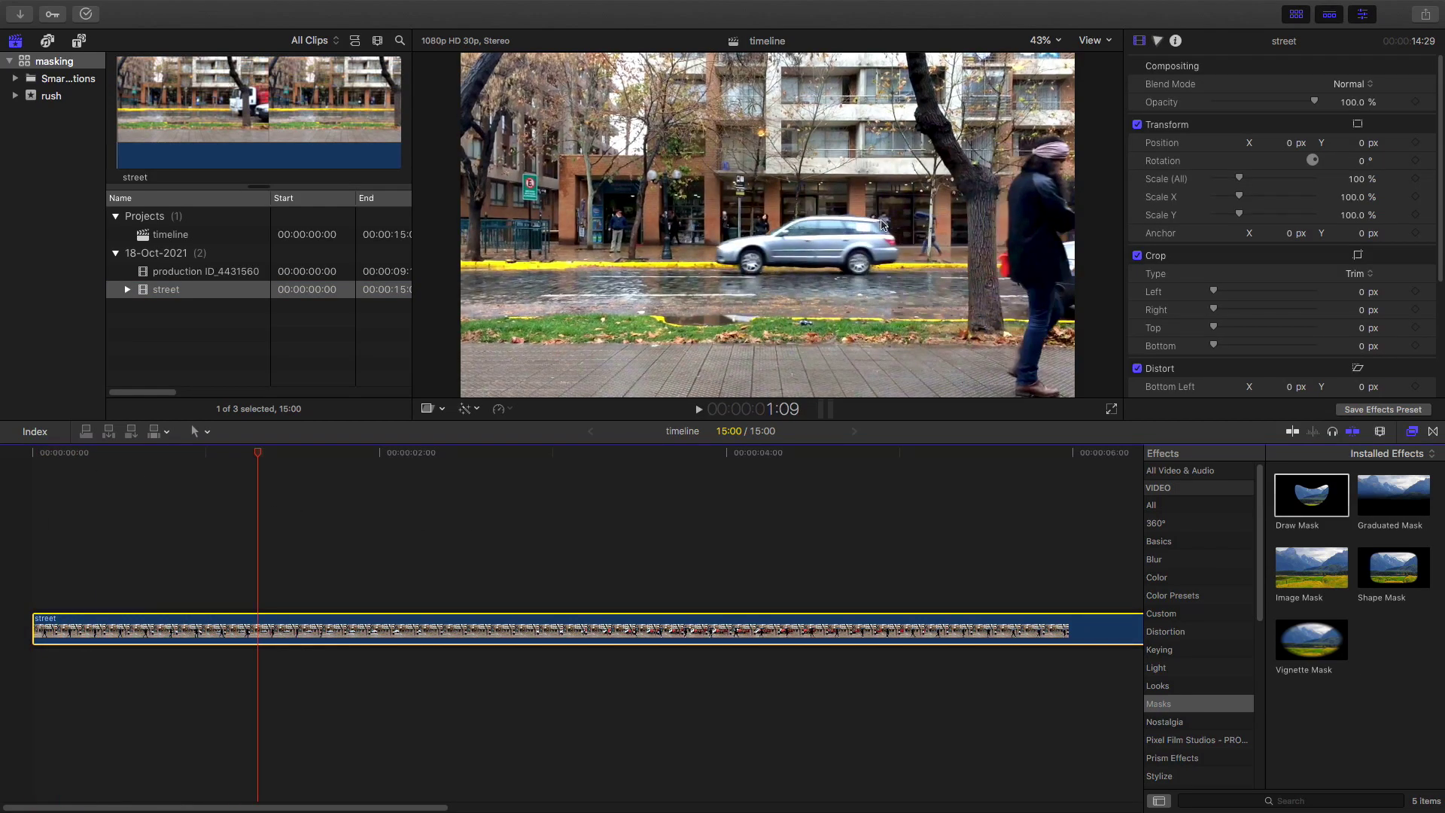
pyautogui.click(17, 452)
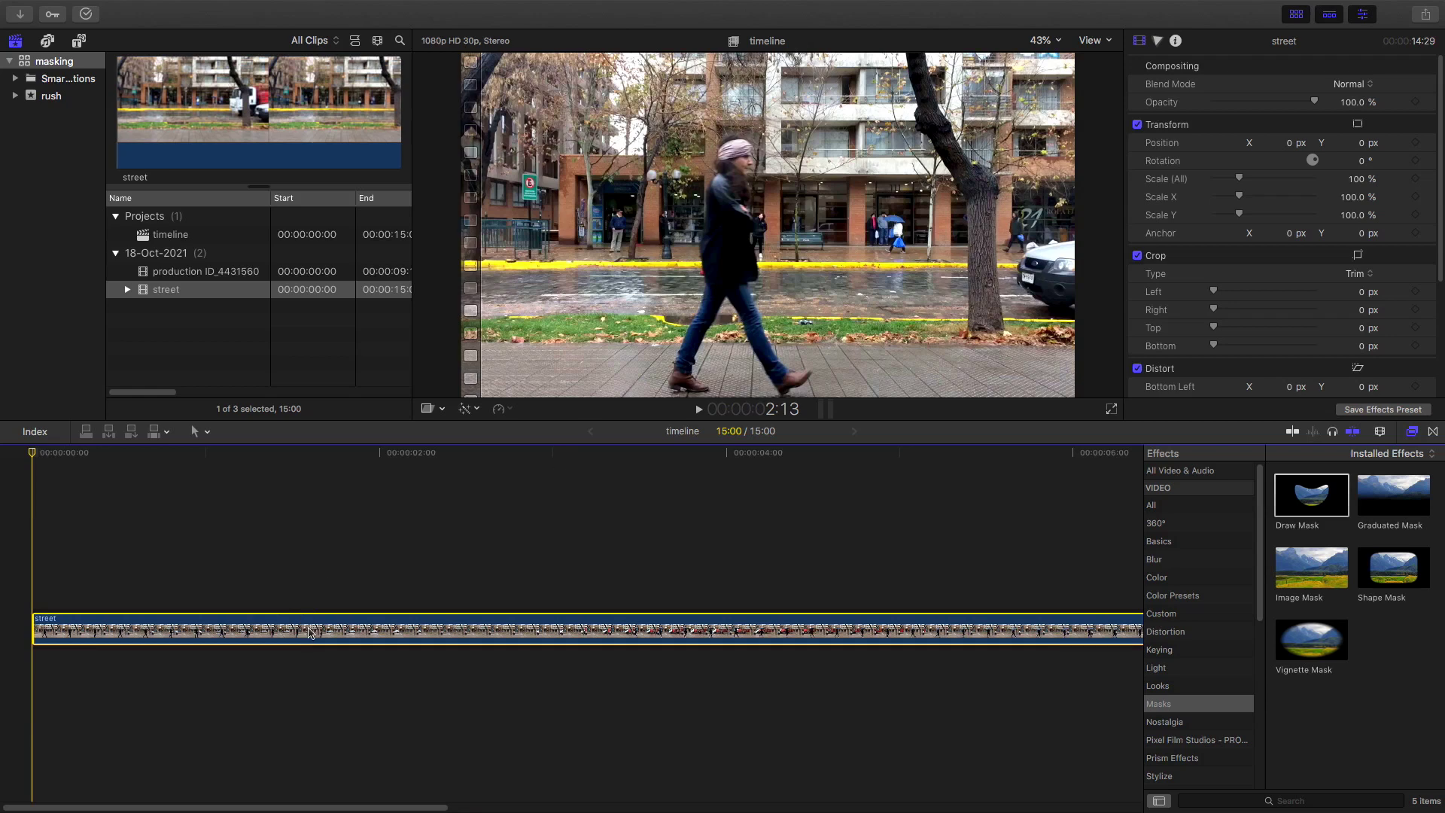
pyautogui.keyDown('alt'); pyautogui.moveTo(308, 632); pyautogui.dragTo(314, 594); pyautogui.keyUp('alt')
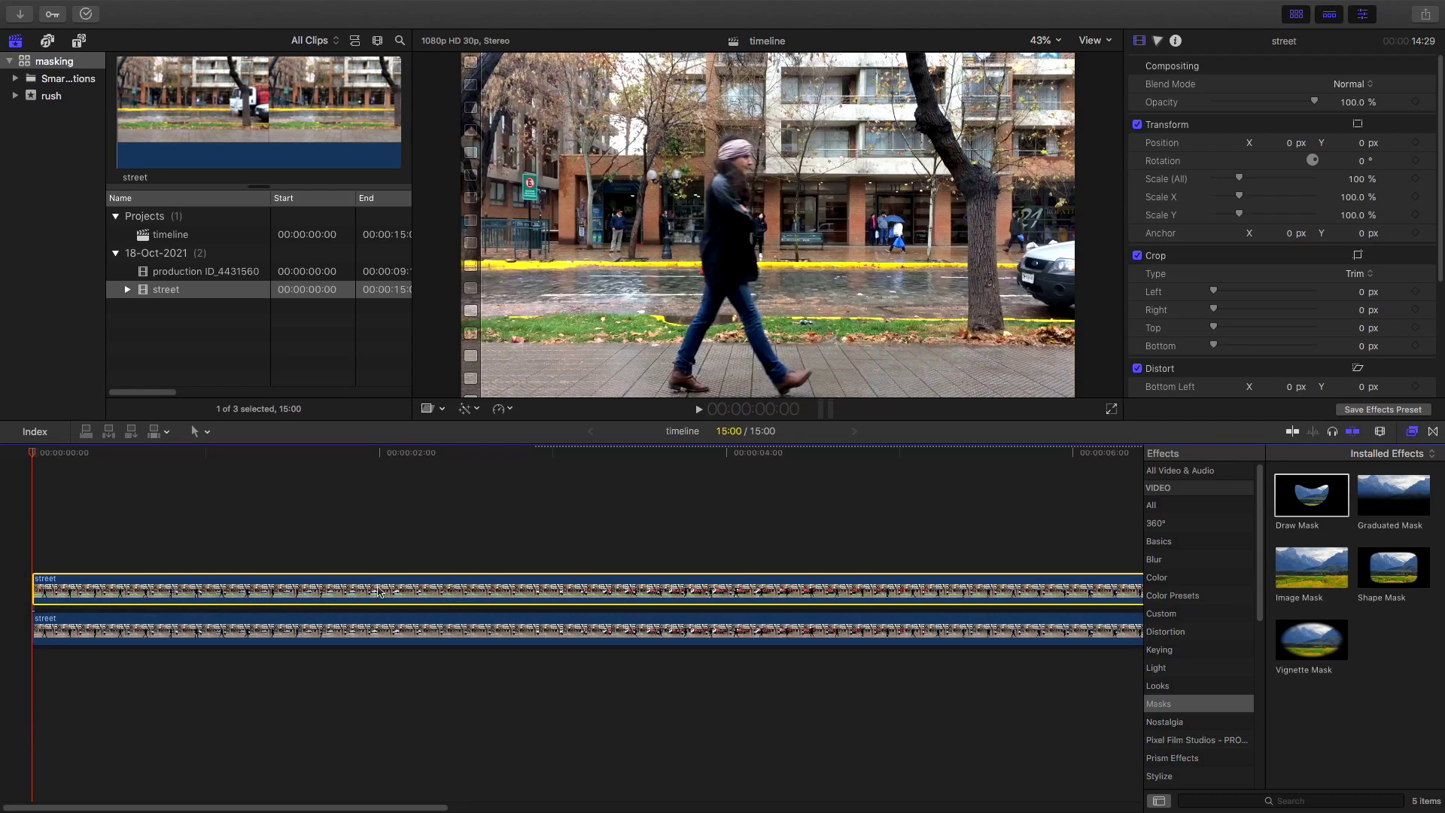
# Apply Draw Mask to the upper street clip and zoom the viewer to 25%
pyautogui.moveTo(1311, 495); pyautogui.dragTo(392, 590)
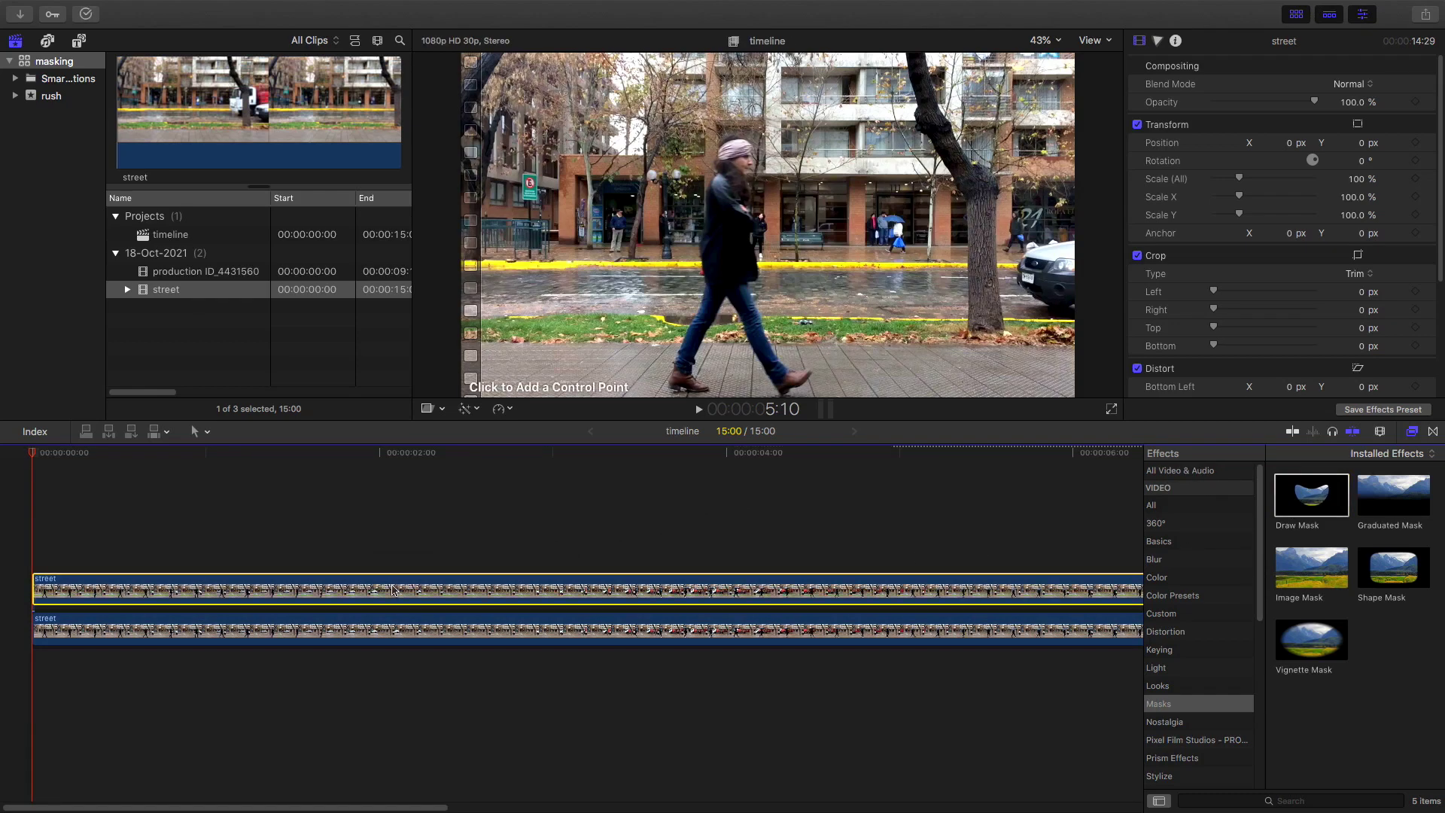
pyautogui.click(1045, 37)
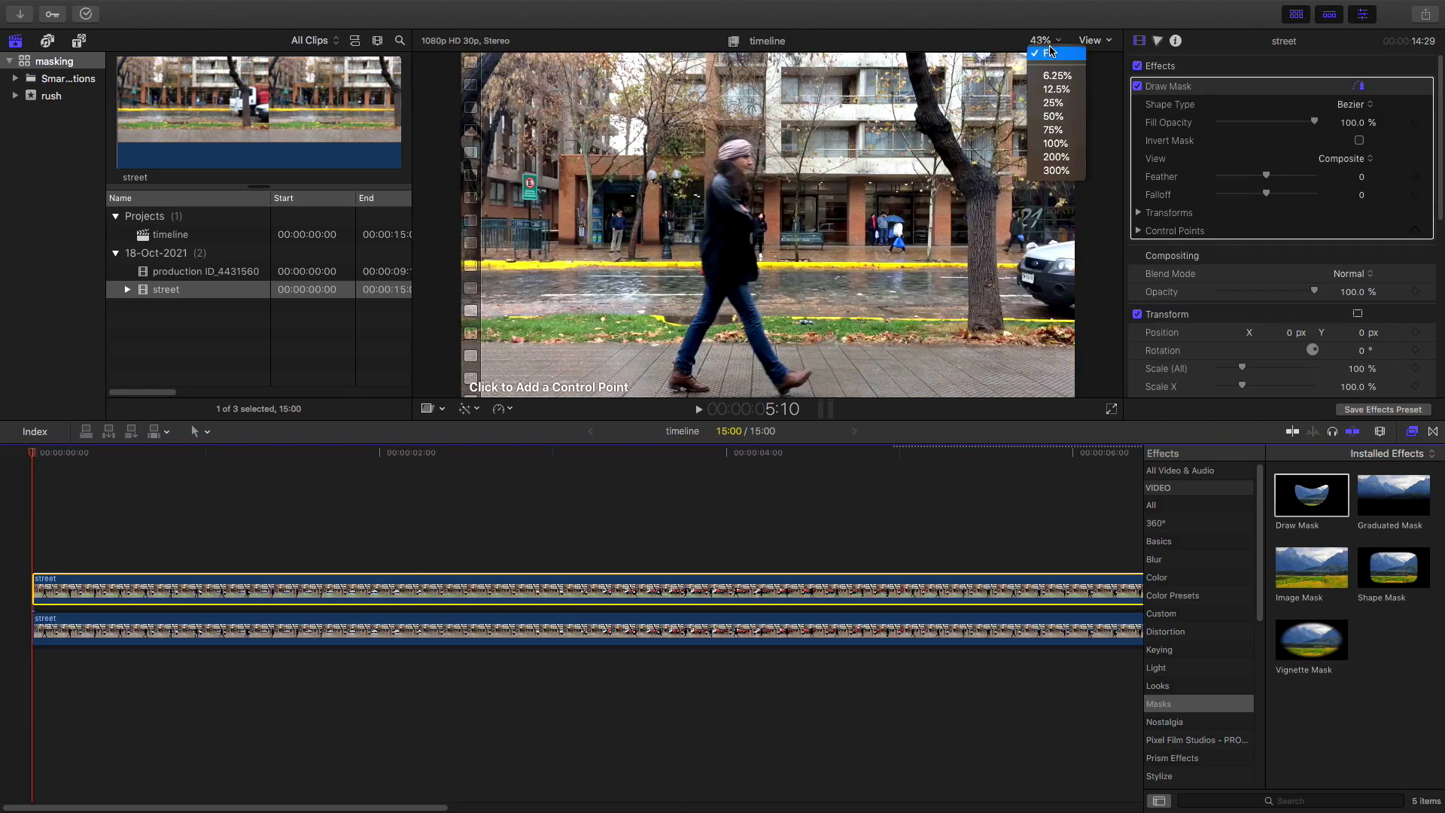
pyautogui.click(1053, 105)
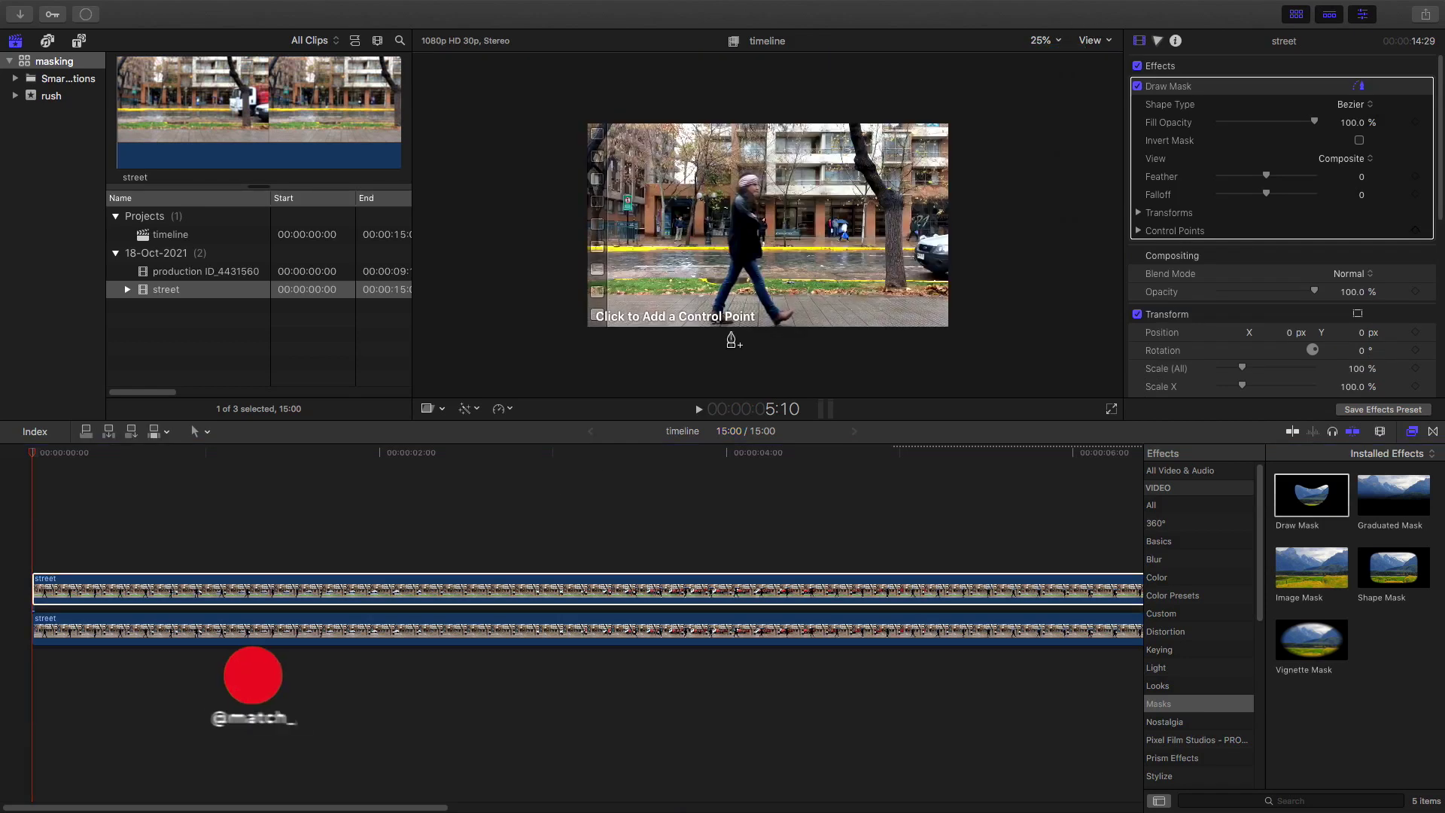
# Outline a closed mask from the walker's feet up past the head and right beyond the frame edge
pyautogui.click(705, 338)
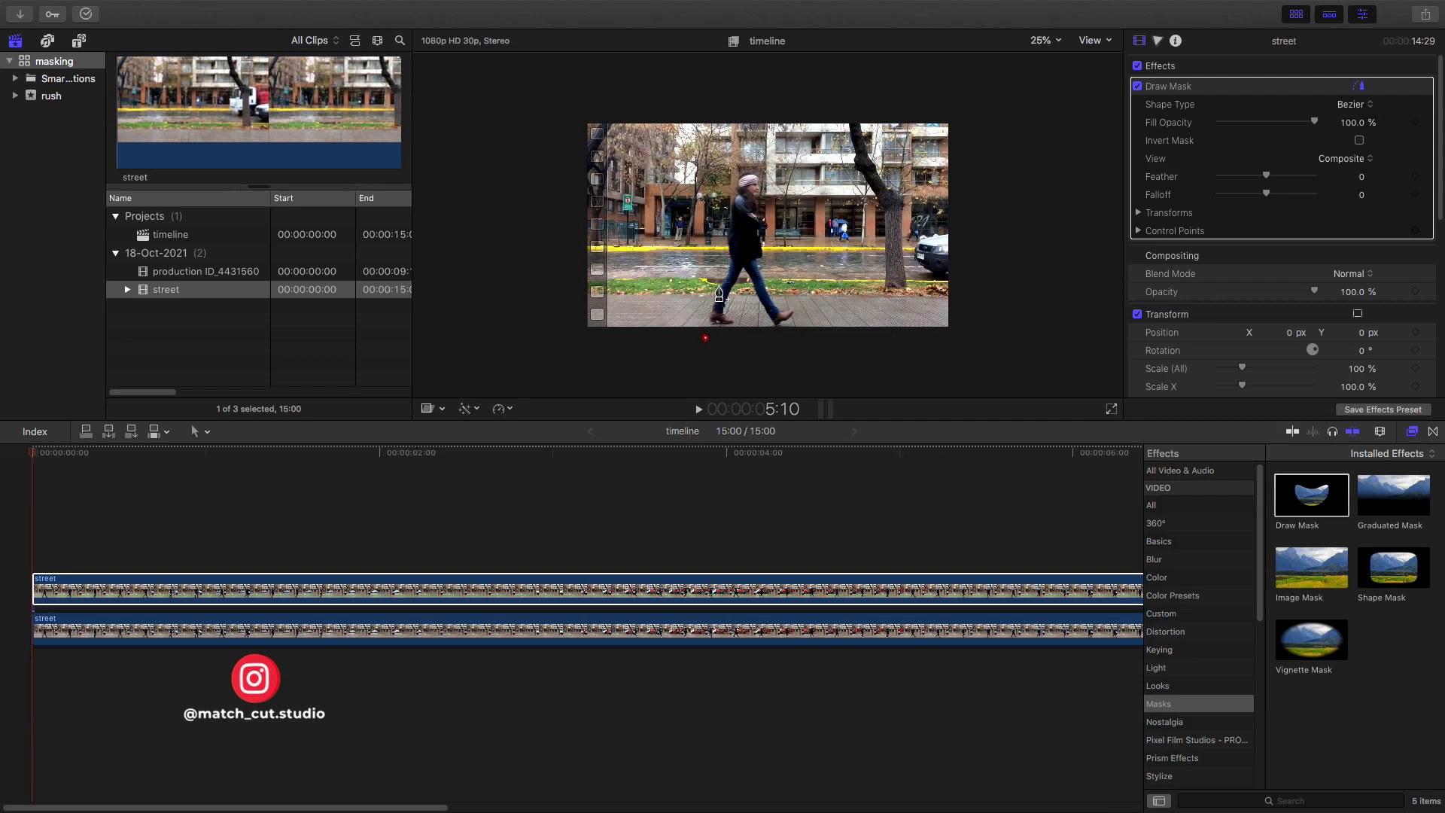
pyautogui.moveTo(708, 320); pyautogui.dragTo(729, 279)
pyautogui.click(729, 259)
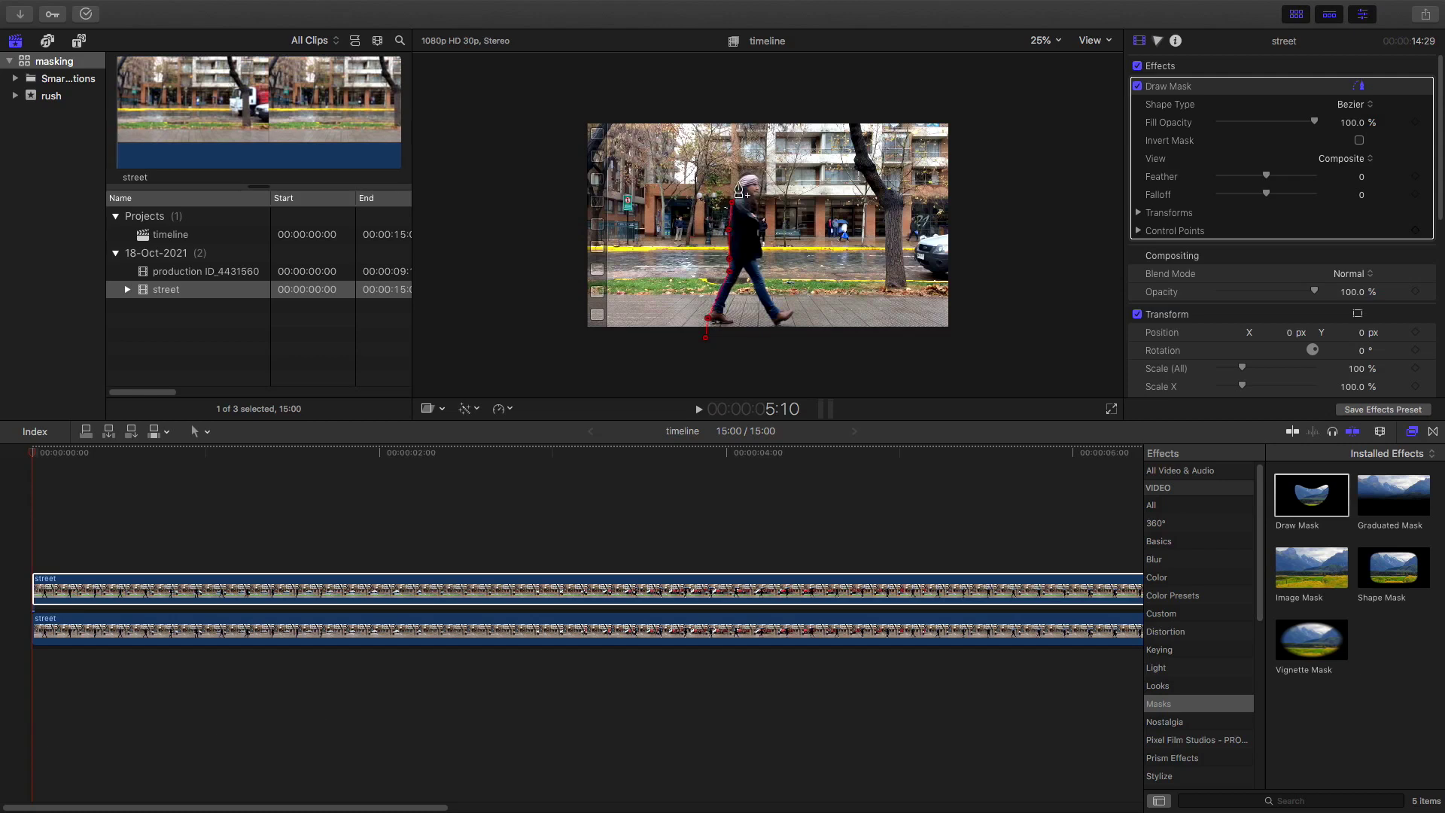
pyautogui.click(737, 179)
pyautogui.click(751, 112)
pyautogui.click(979, 109)
pyautogui.click(970, 353)
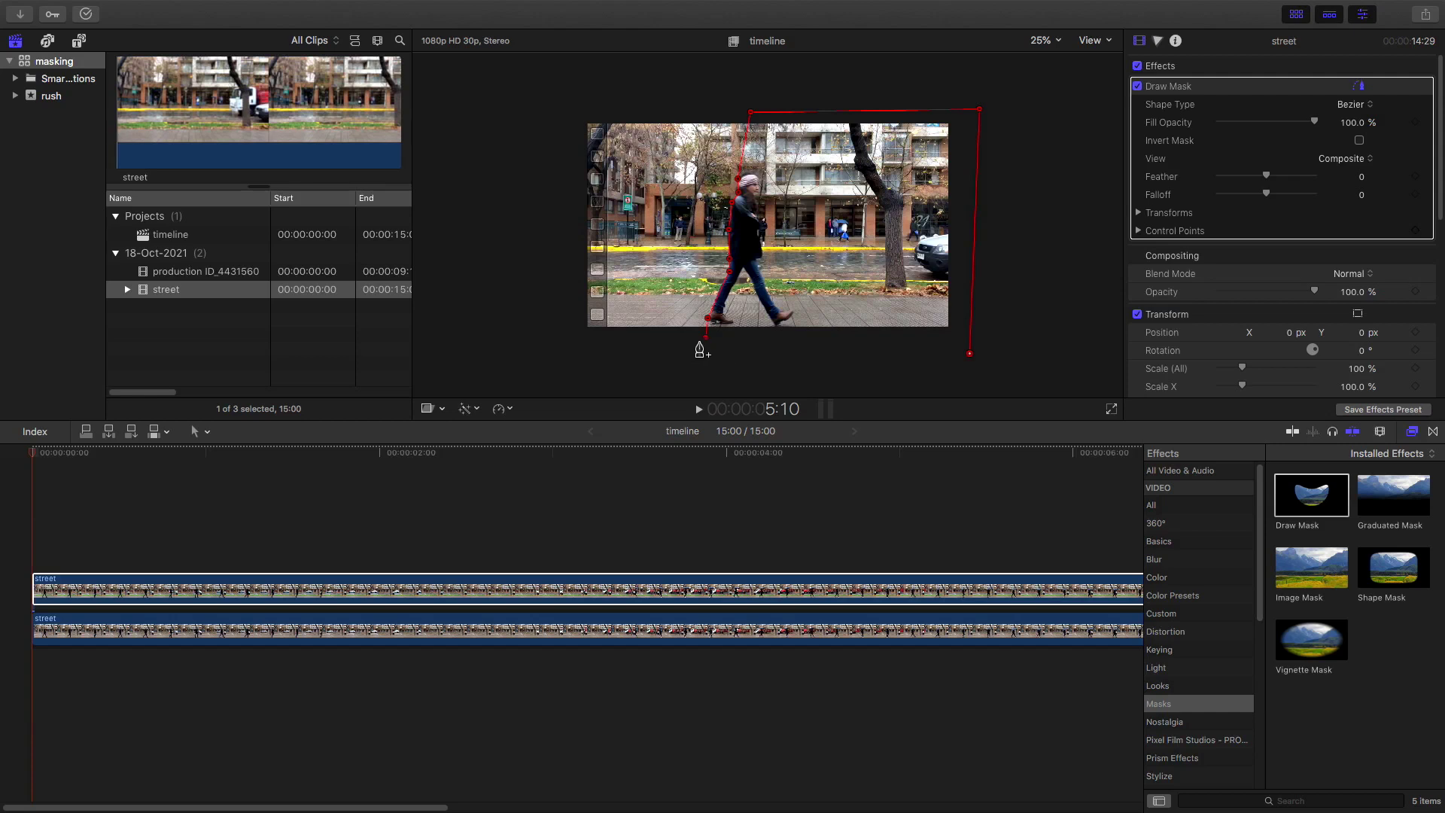
pyautogui.click(705, 340)
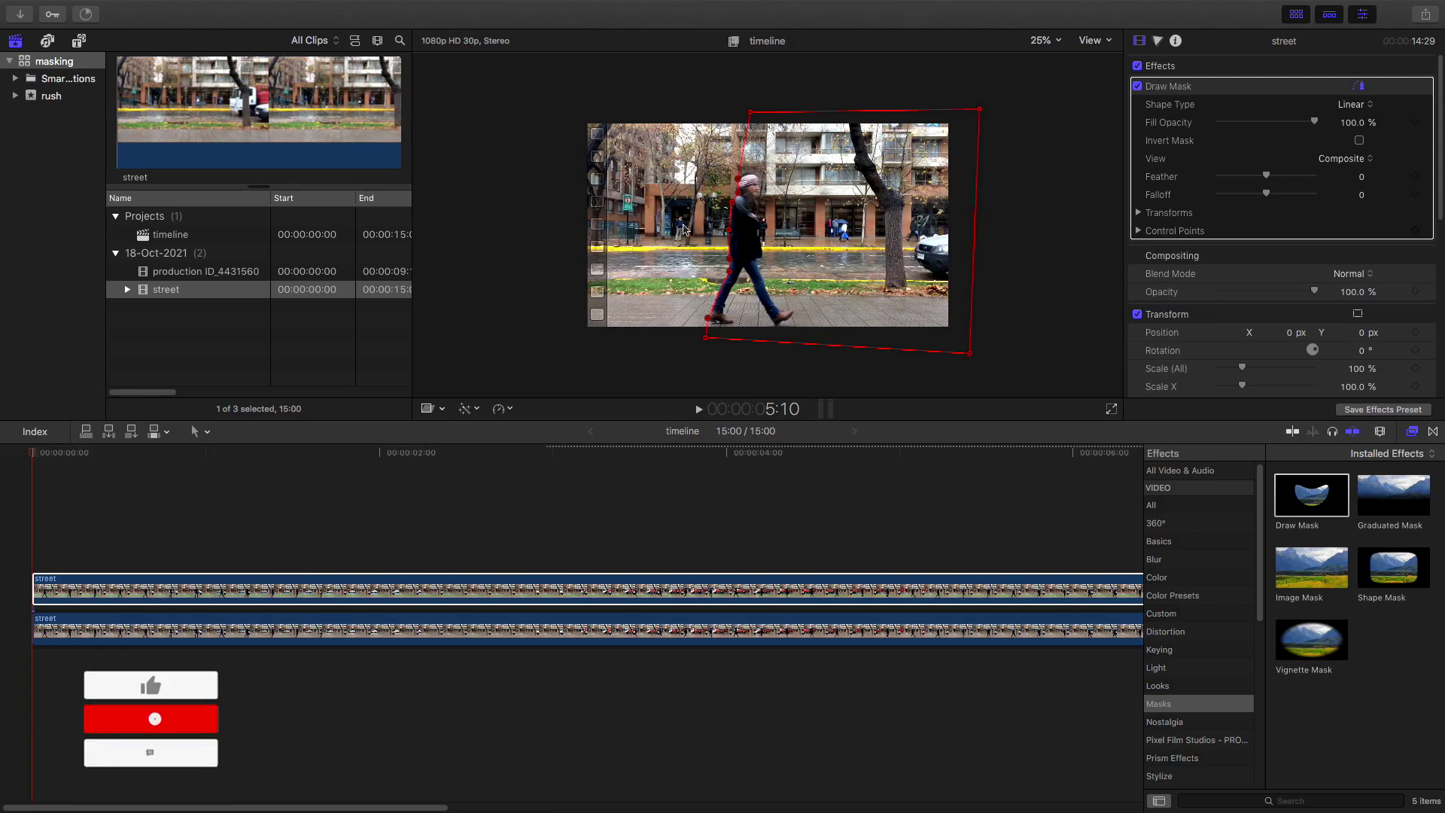
pyautogui.click(436, 638)
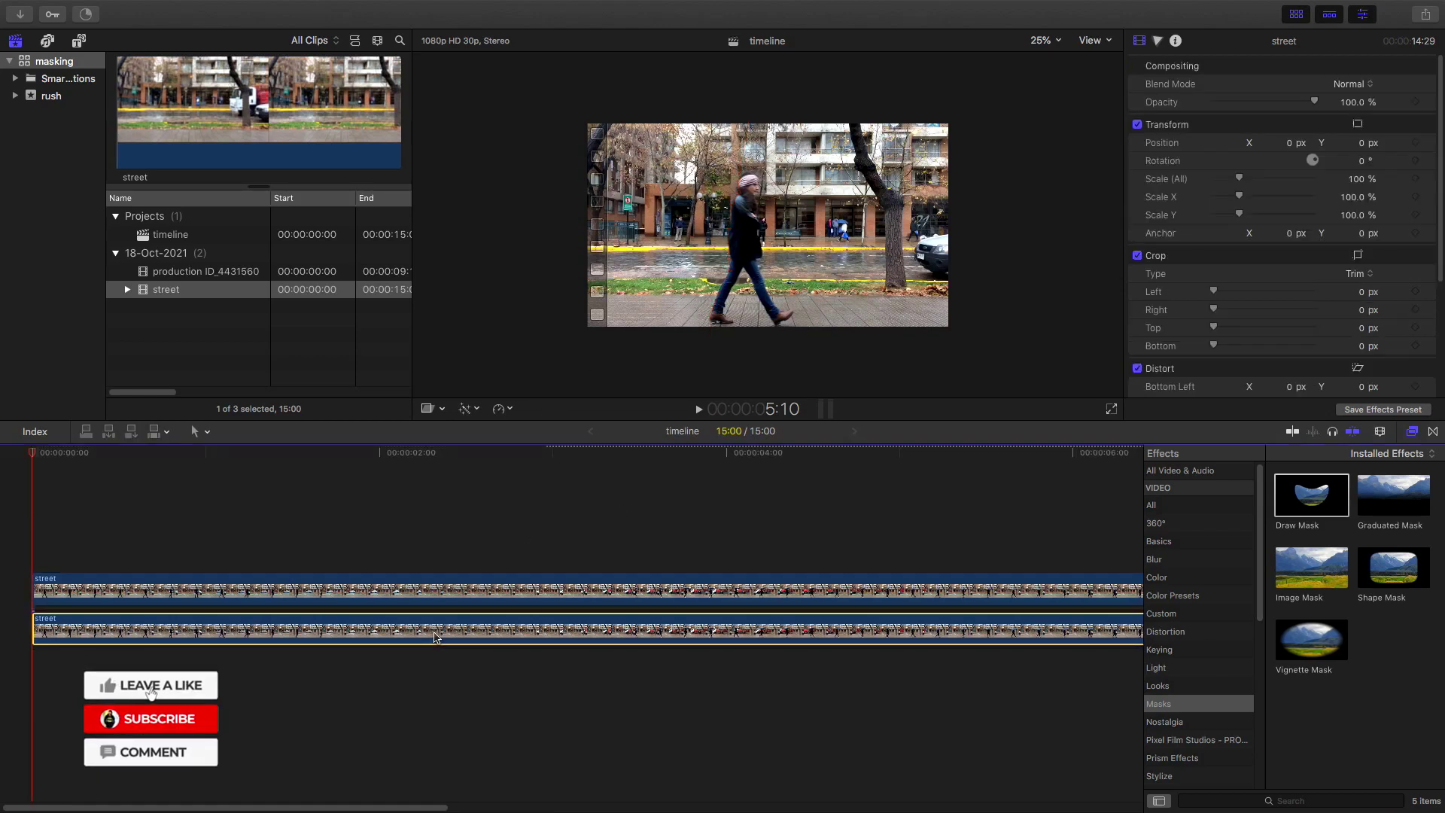
# Disable the lower street clip and preview production ID_4431560 as the background
pyautogui.press('v')
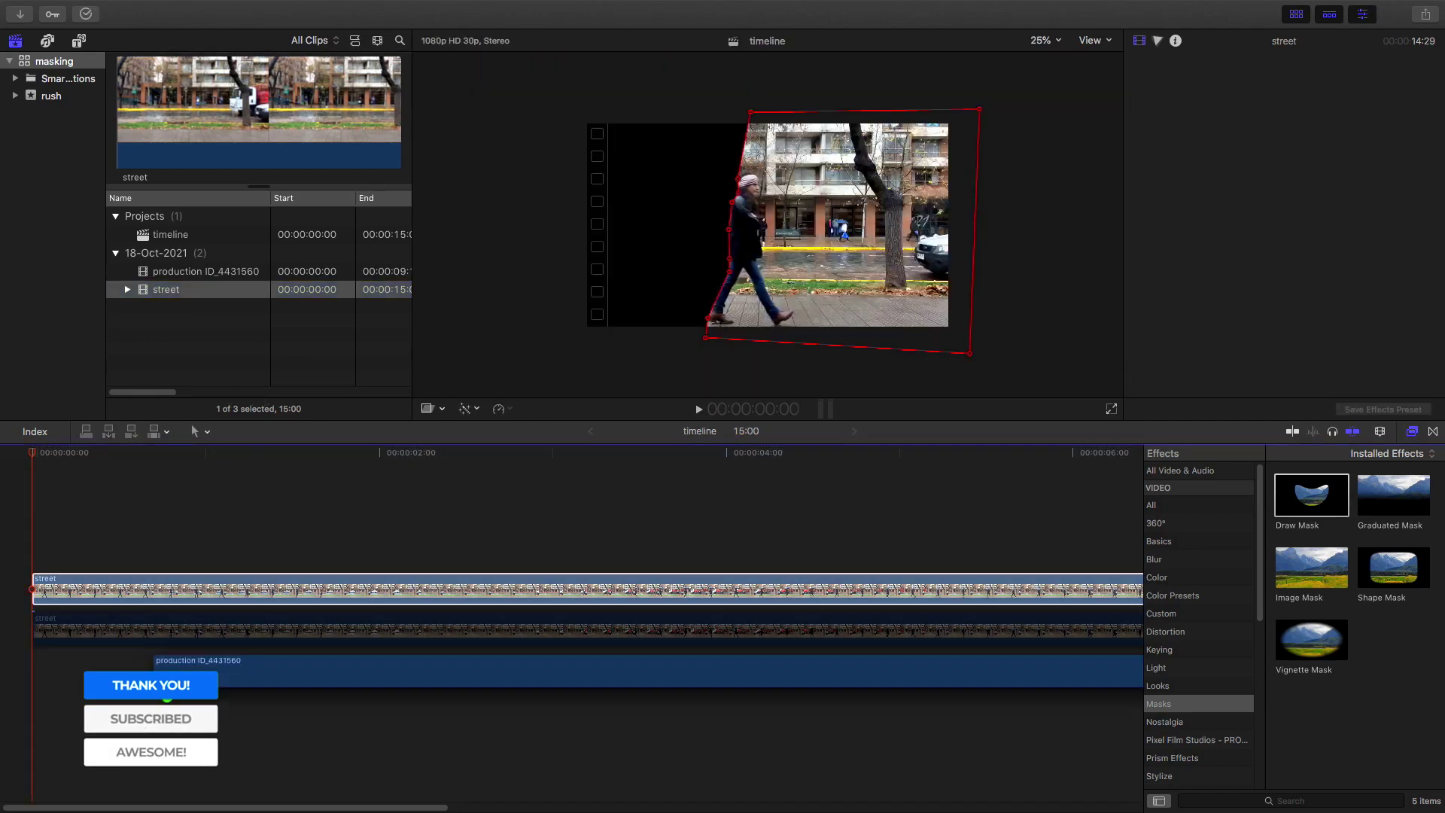
pyautogui.moveTo(145, 275); pyautogui.dragTo(45, 666)
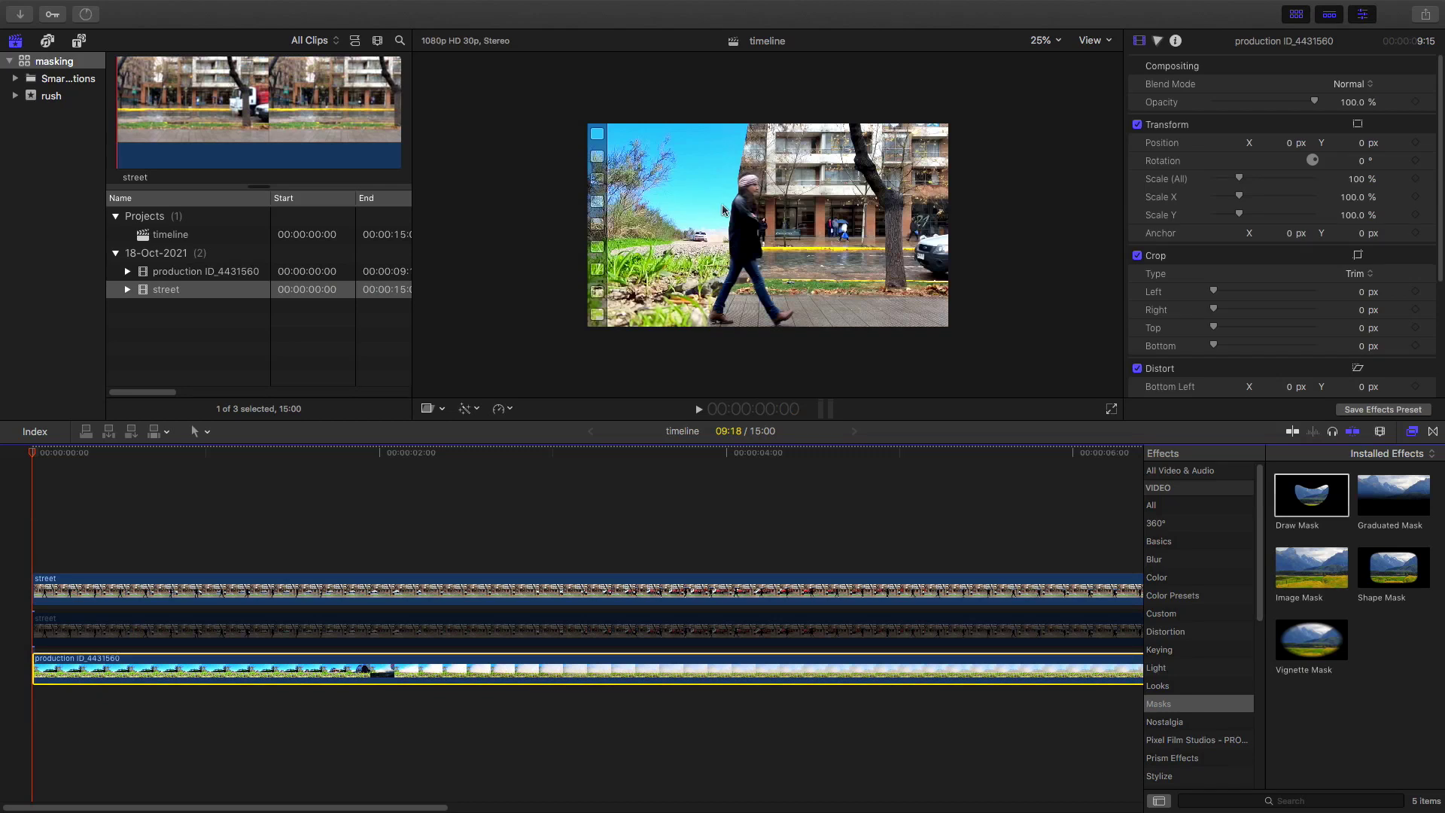
pyautogui.press('space')
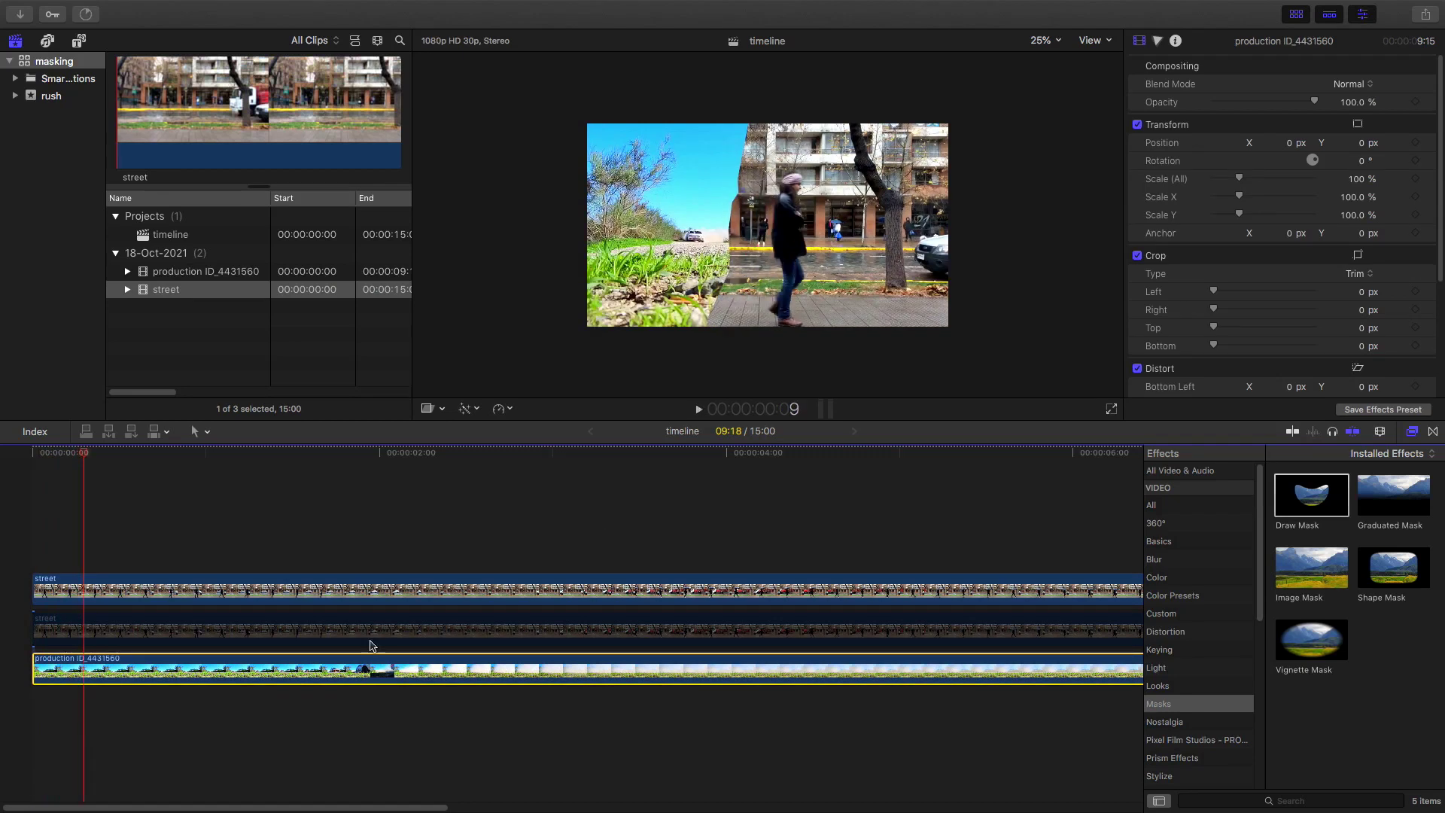
# Undo the trial background, re-enable the lower street clip, and show Titles and Generators
pyautogui.click(374, 597)
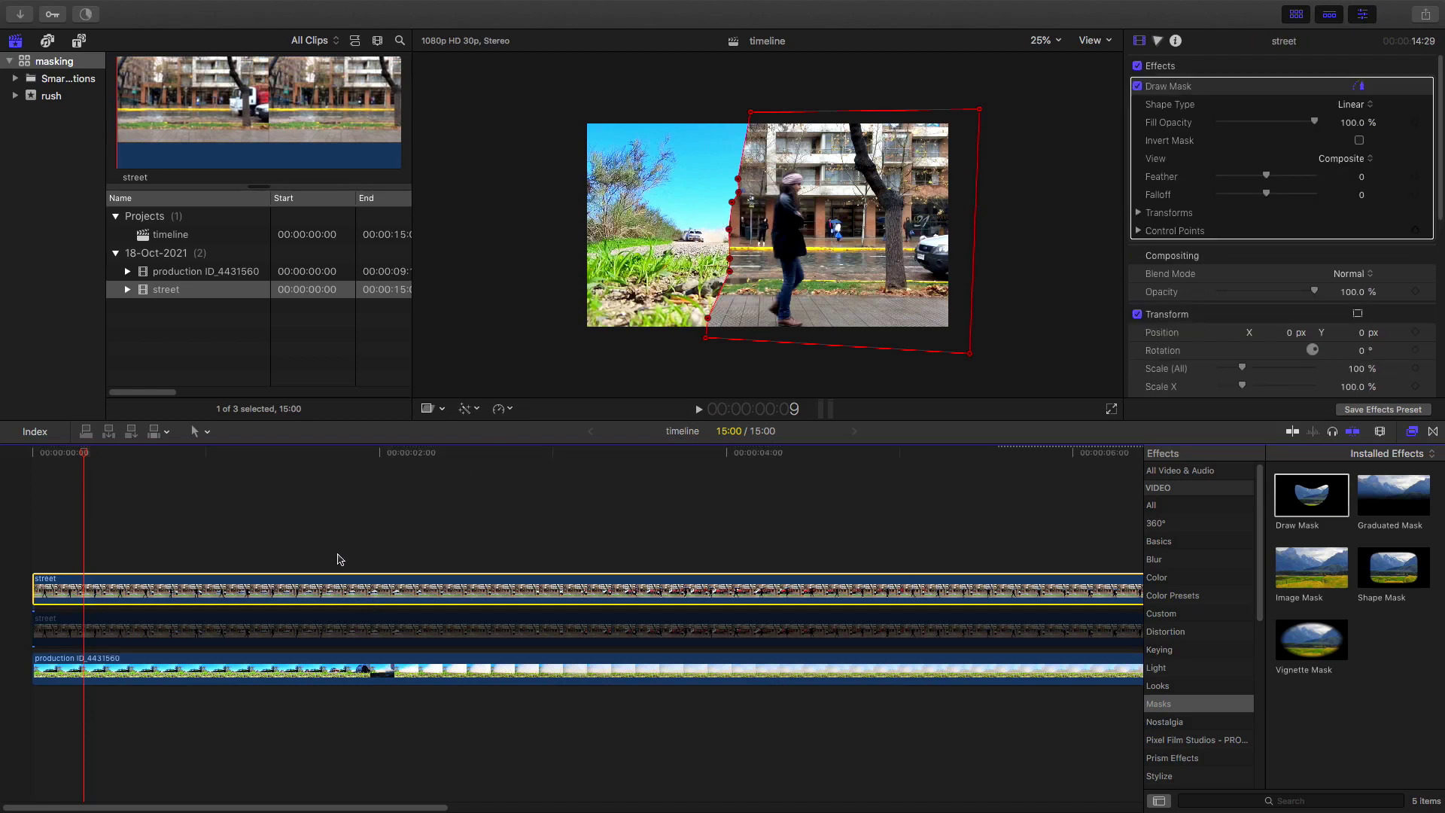
pyautogui.press('super+z')
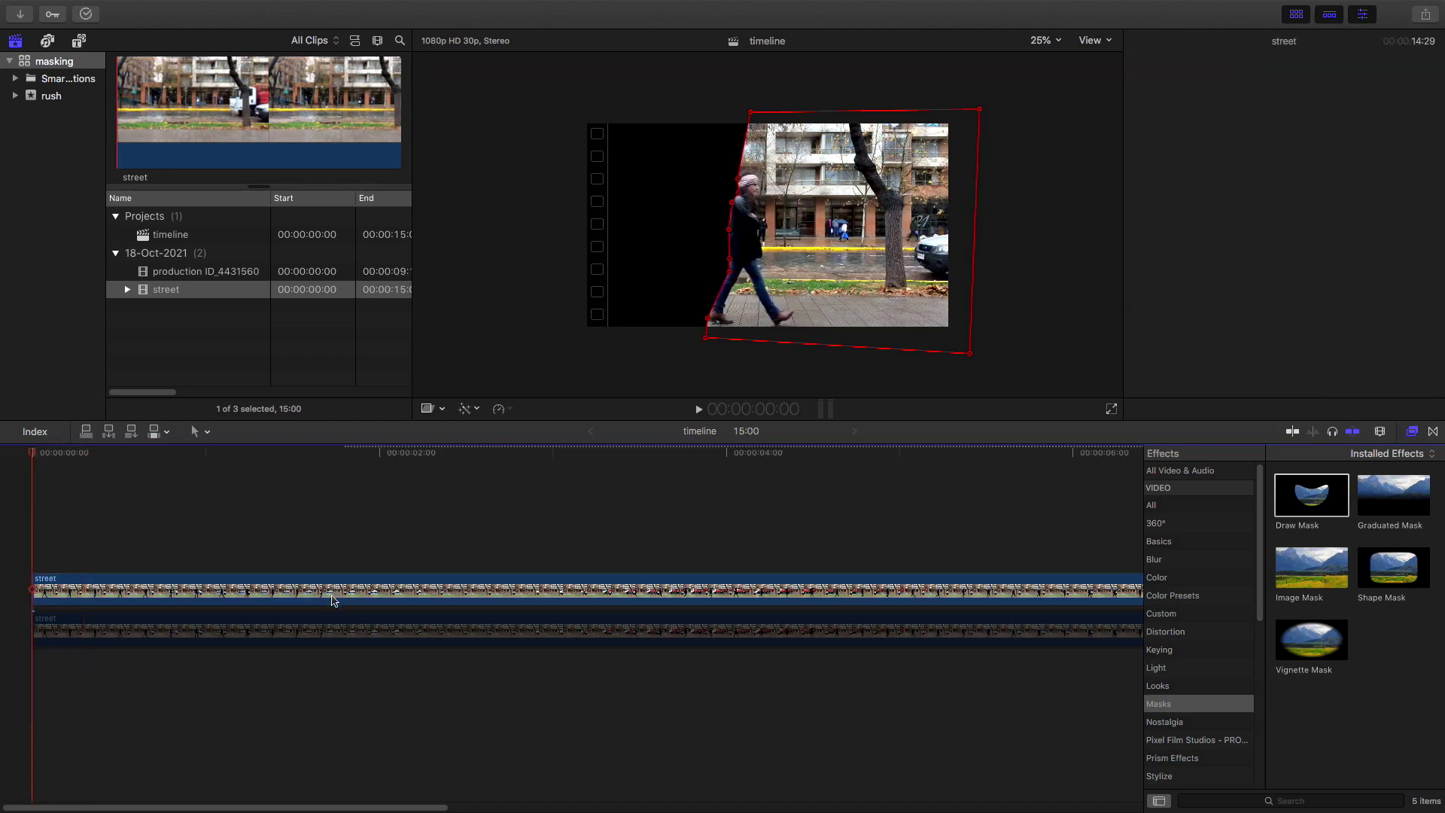
pyautogui.press('super+z')
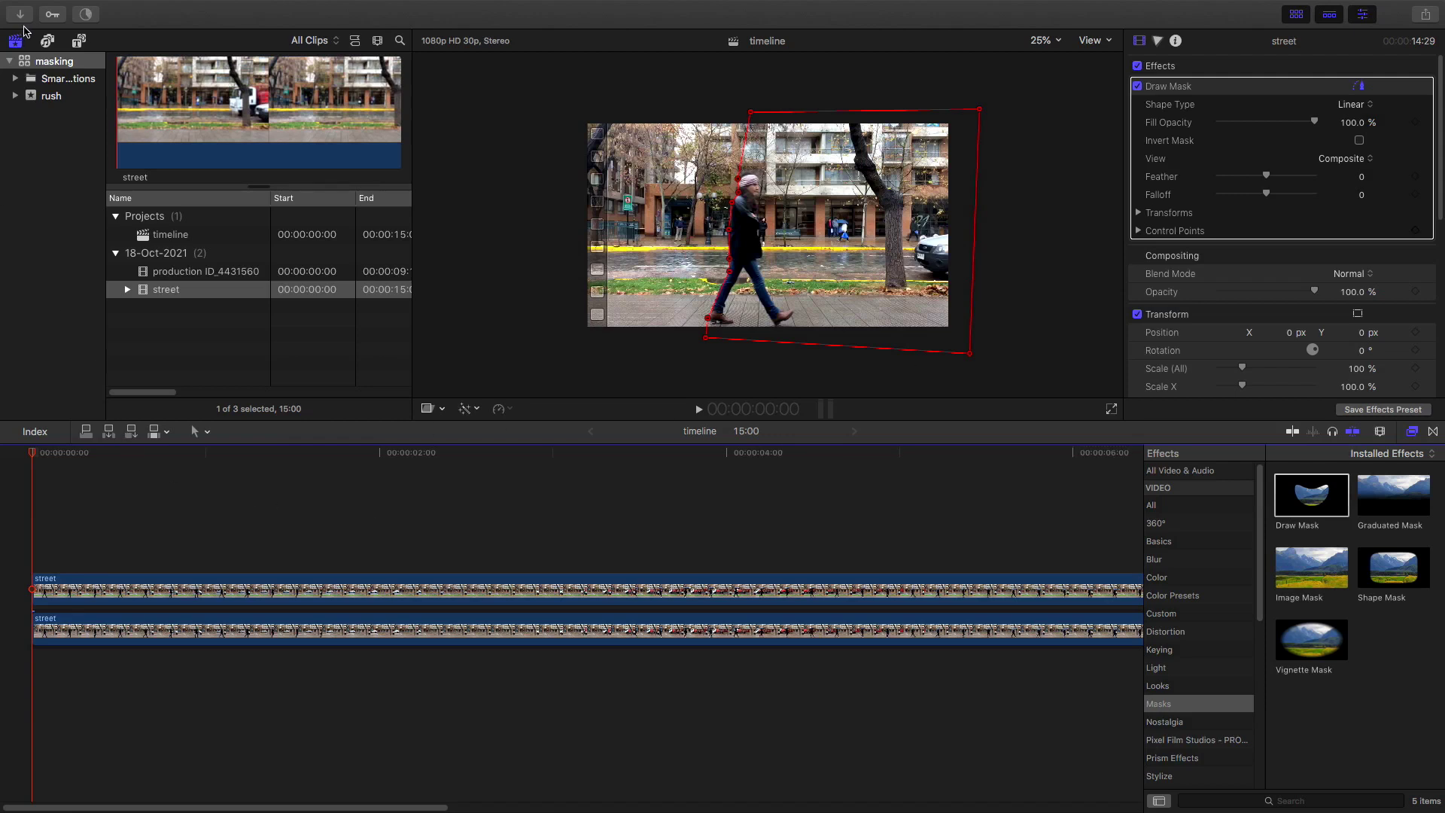
pyautogui.click(78, 41)
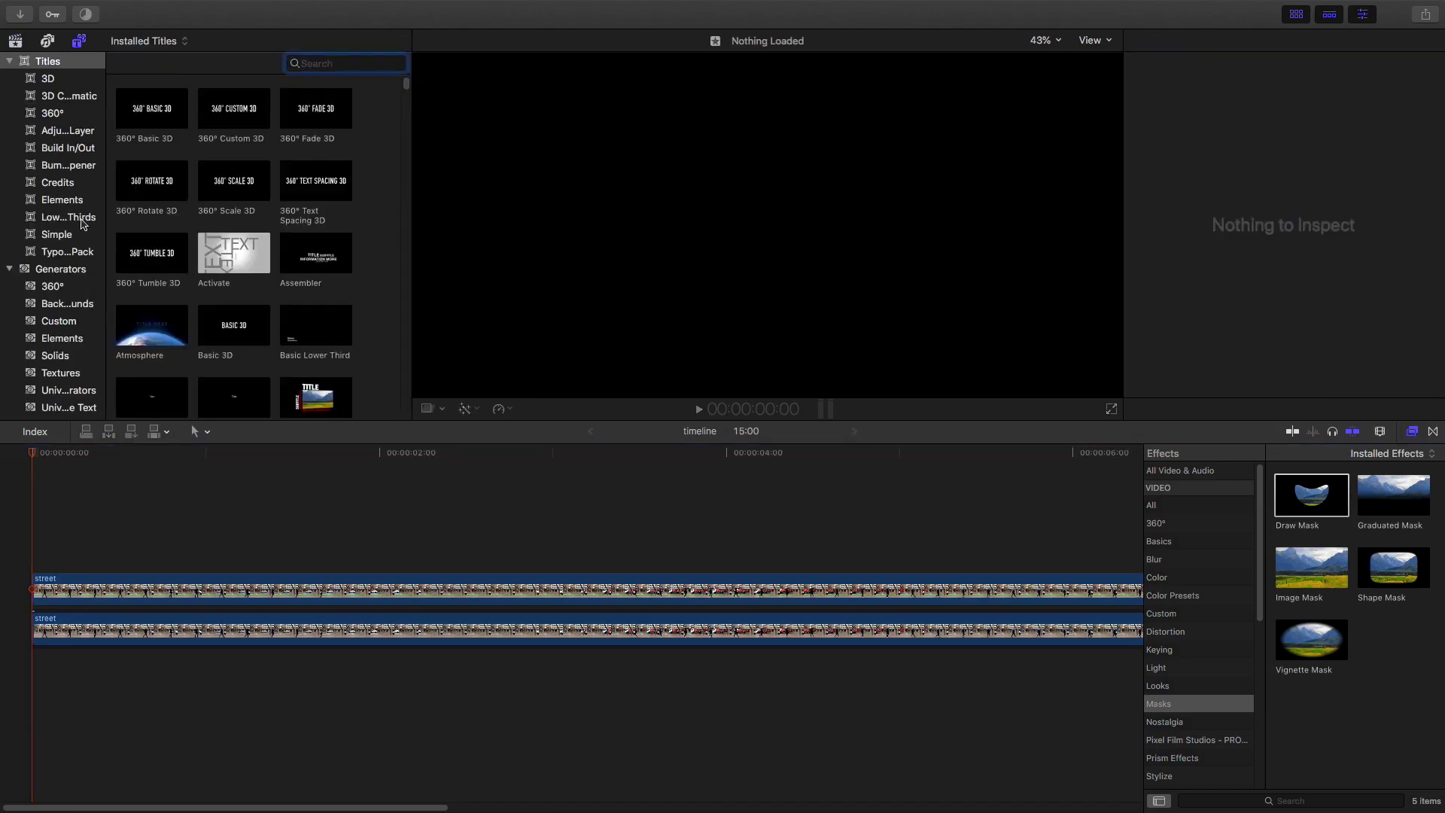
# Add a Basic Title to the timeline and type over its placeholder text
pyautogui.click(59, 65)
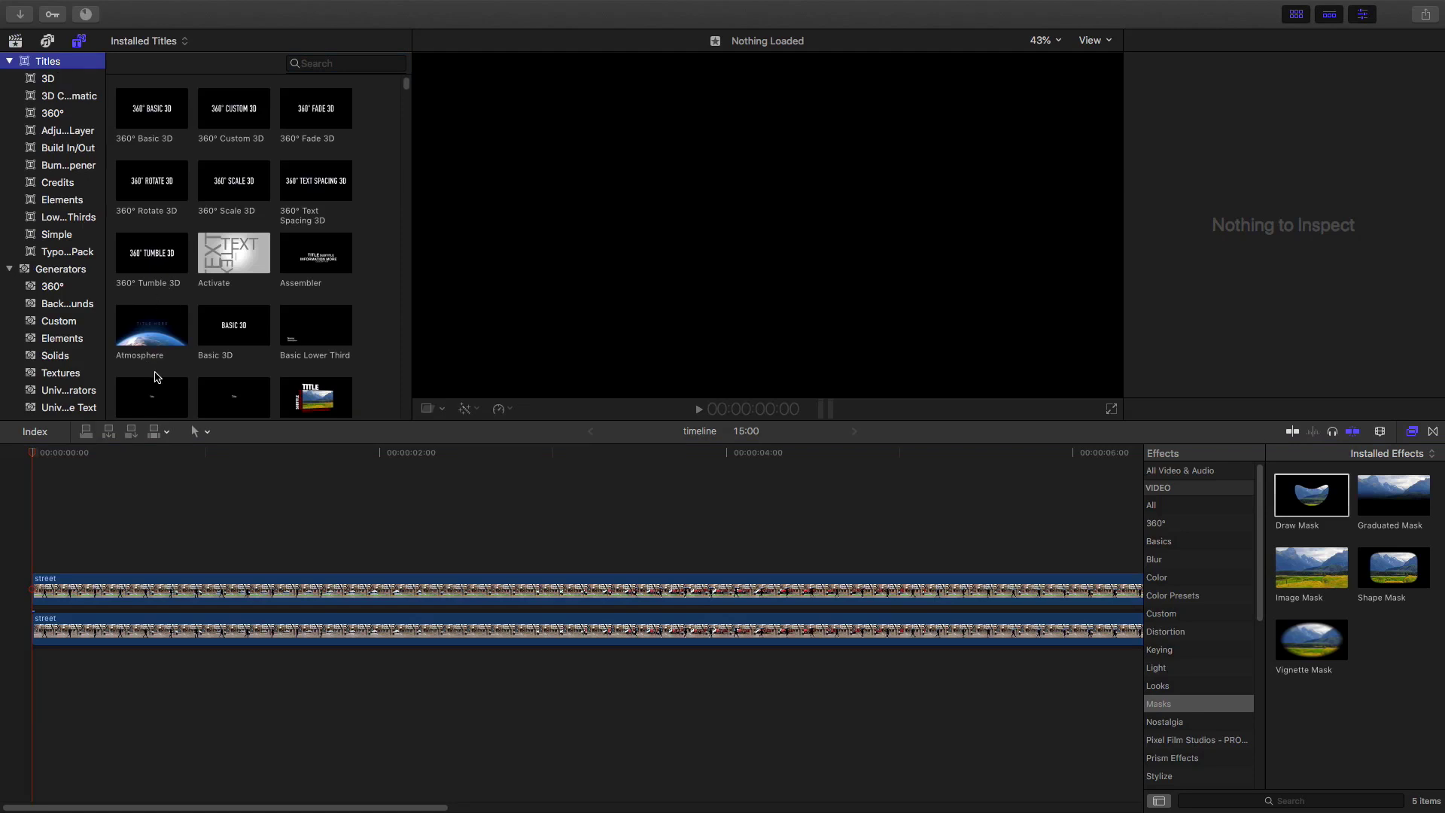
pyautogui.moveTo(155, 388)
pyautogui.mouseDown()
pyautogui.moveTo(143, 435)
pyautogui.moveTo(42, 529)
pyautogui.mouseUp()
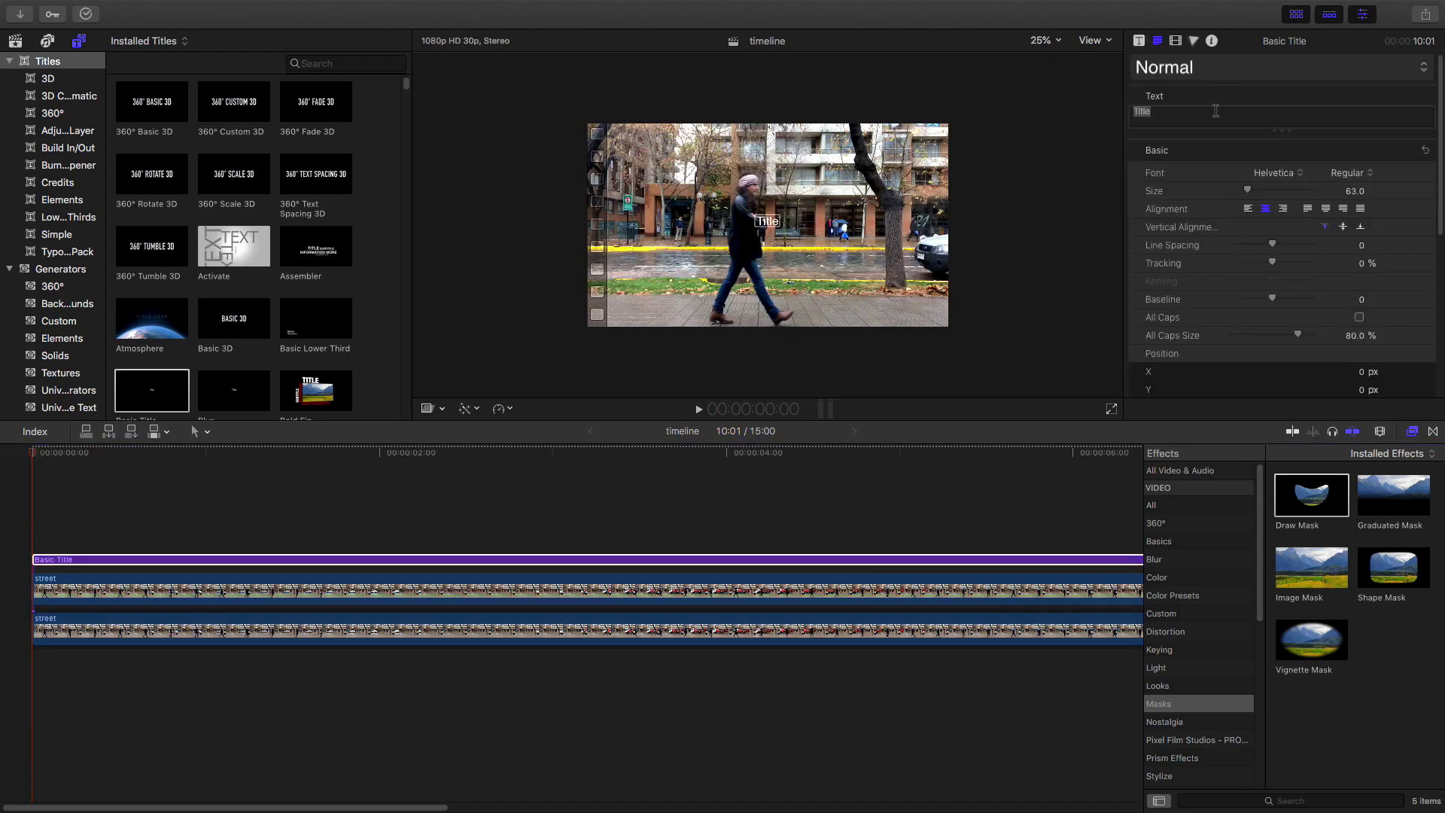
pyautogui.moveTo(1159, 112); pyautogui.dragTo(1127, 107)
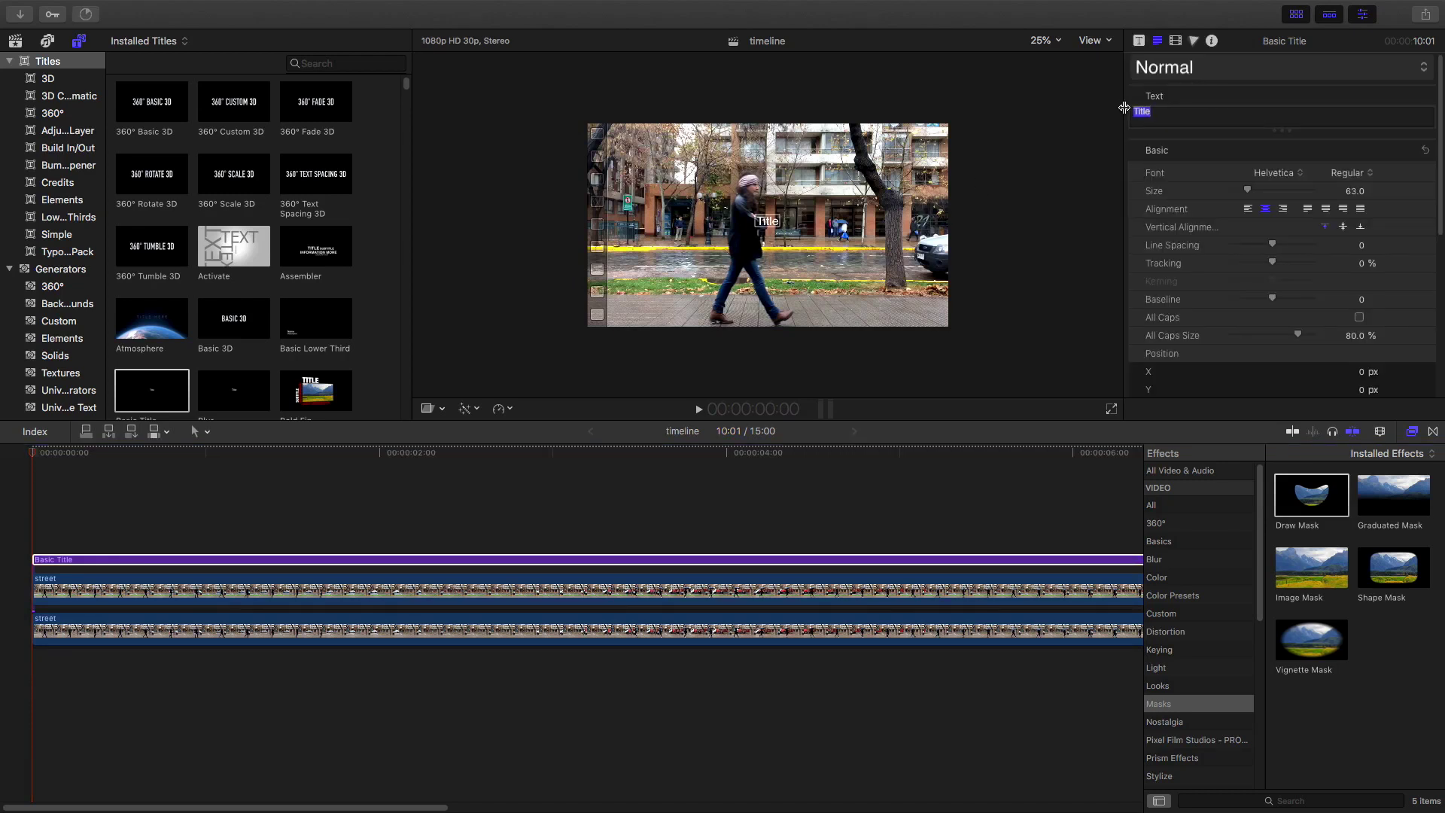
pyautogui.write('mask')
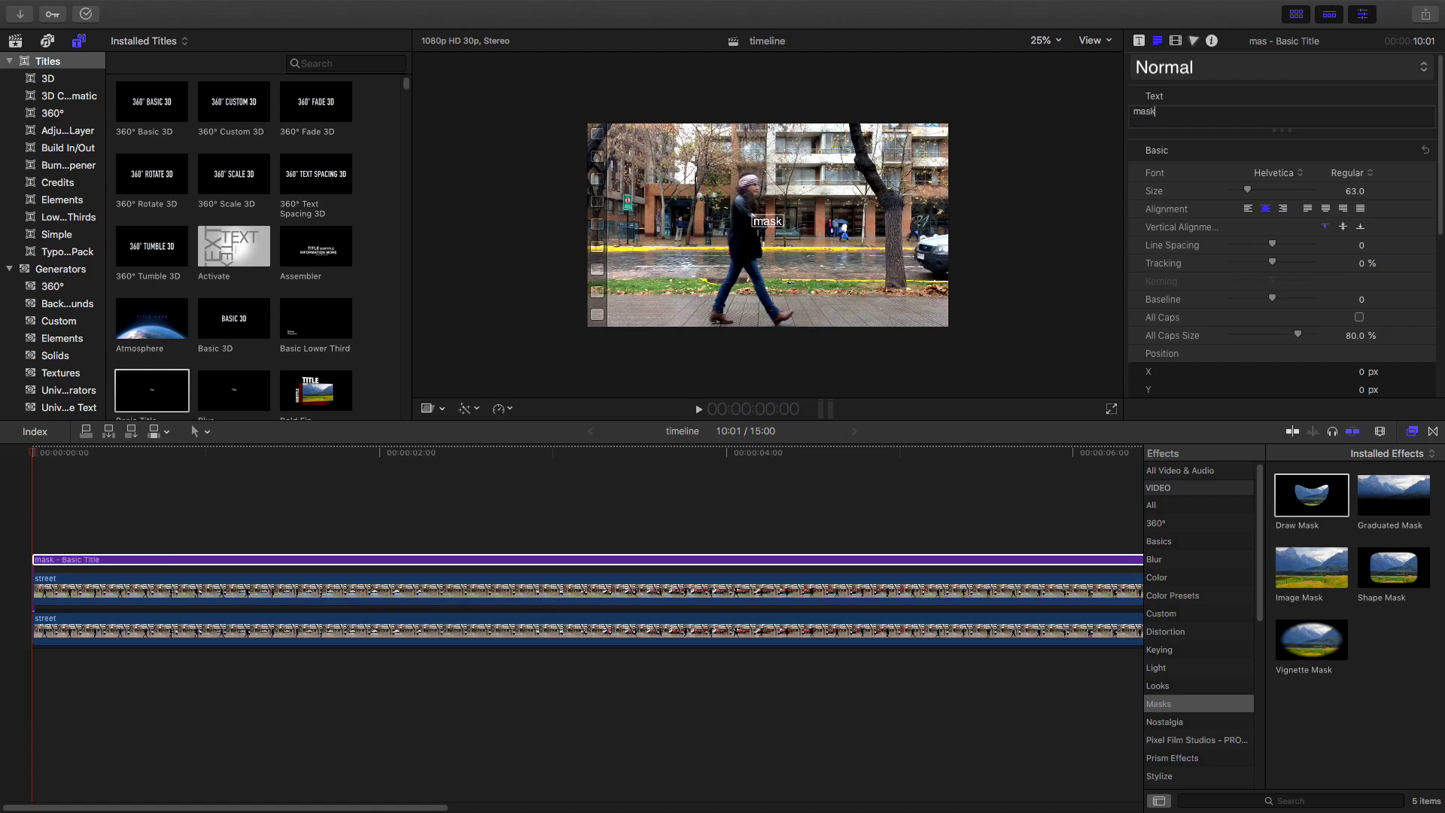
pyautogui.write('ing')
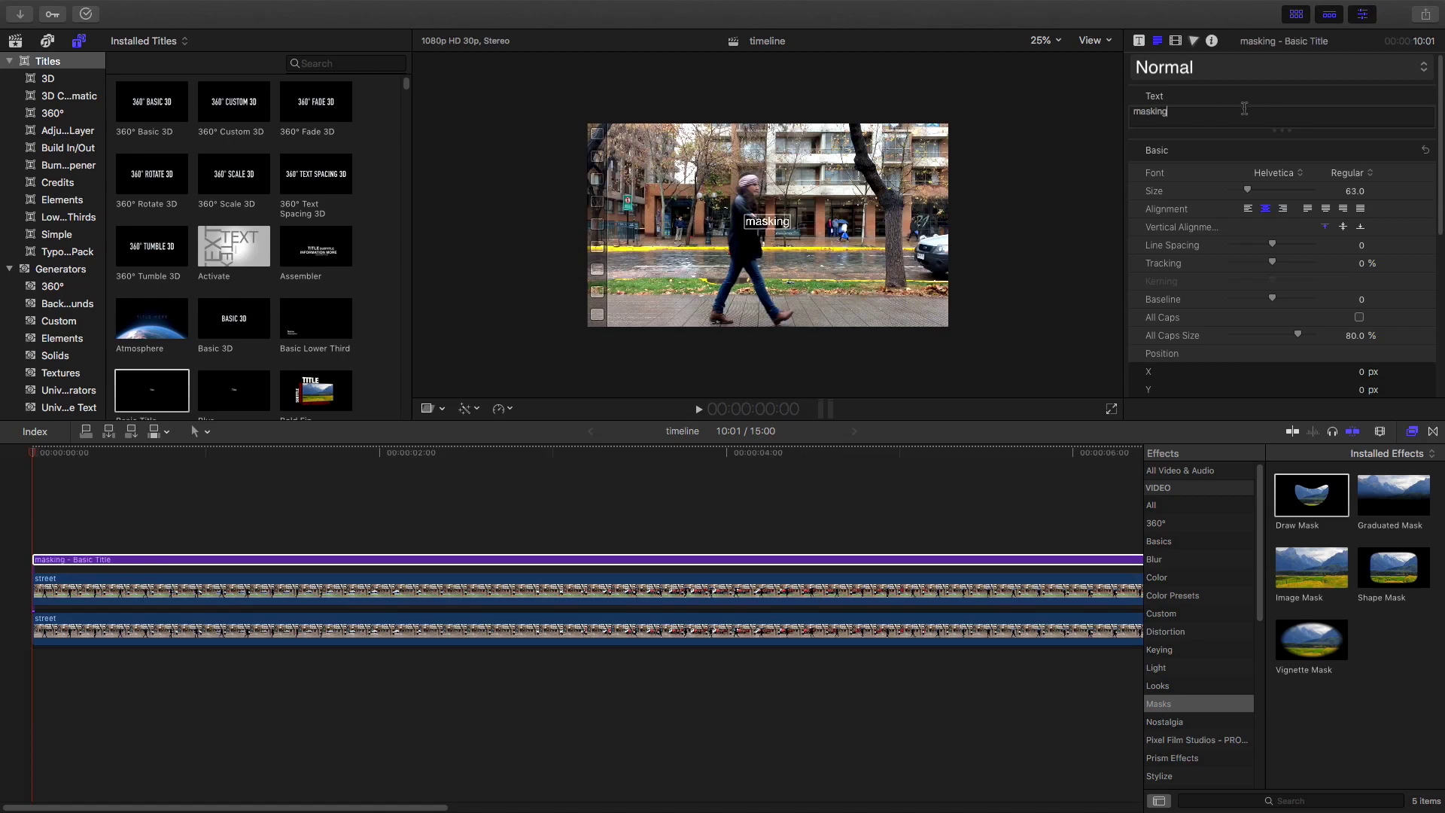
# Set the title text to 'MASKING' at size 110 and move it between the street clips
pyautogui.moveTo(1244, 109); pyautogui.dragTo(1109, 117)
pyautogui.write('MASKING')
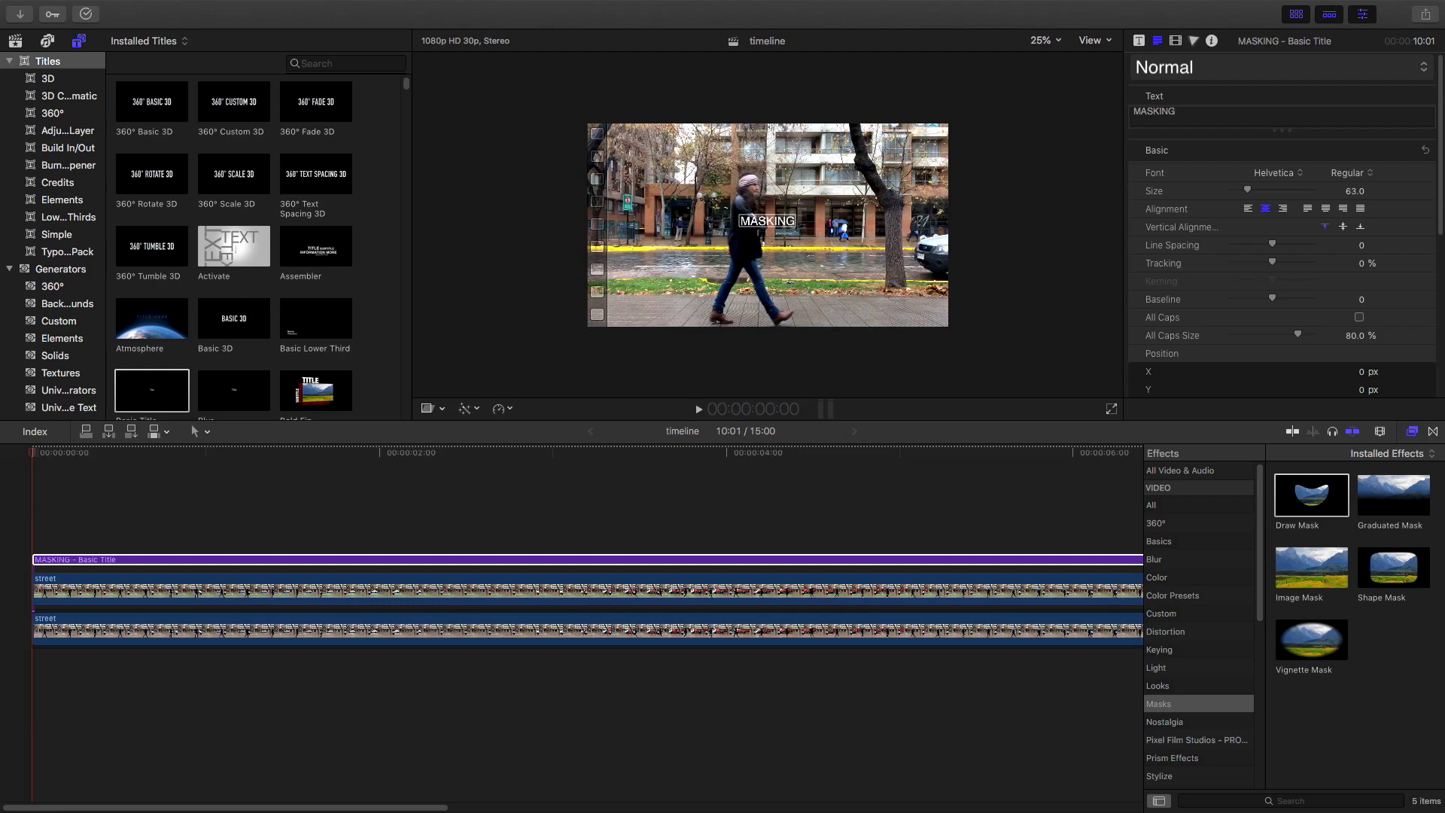
pyautogui.moveTo(1247, 189); pyautogui.dragTo(1264, 194)
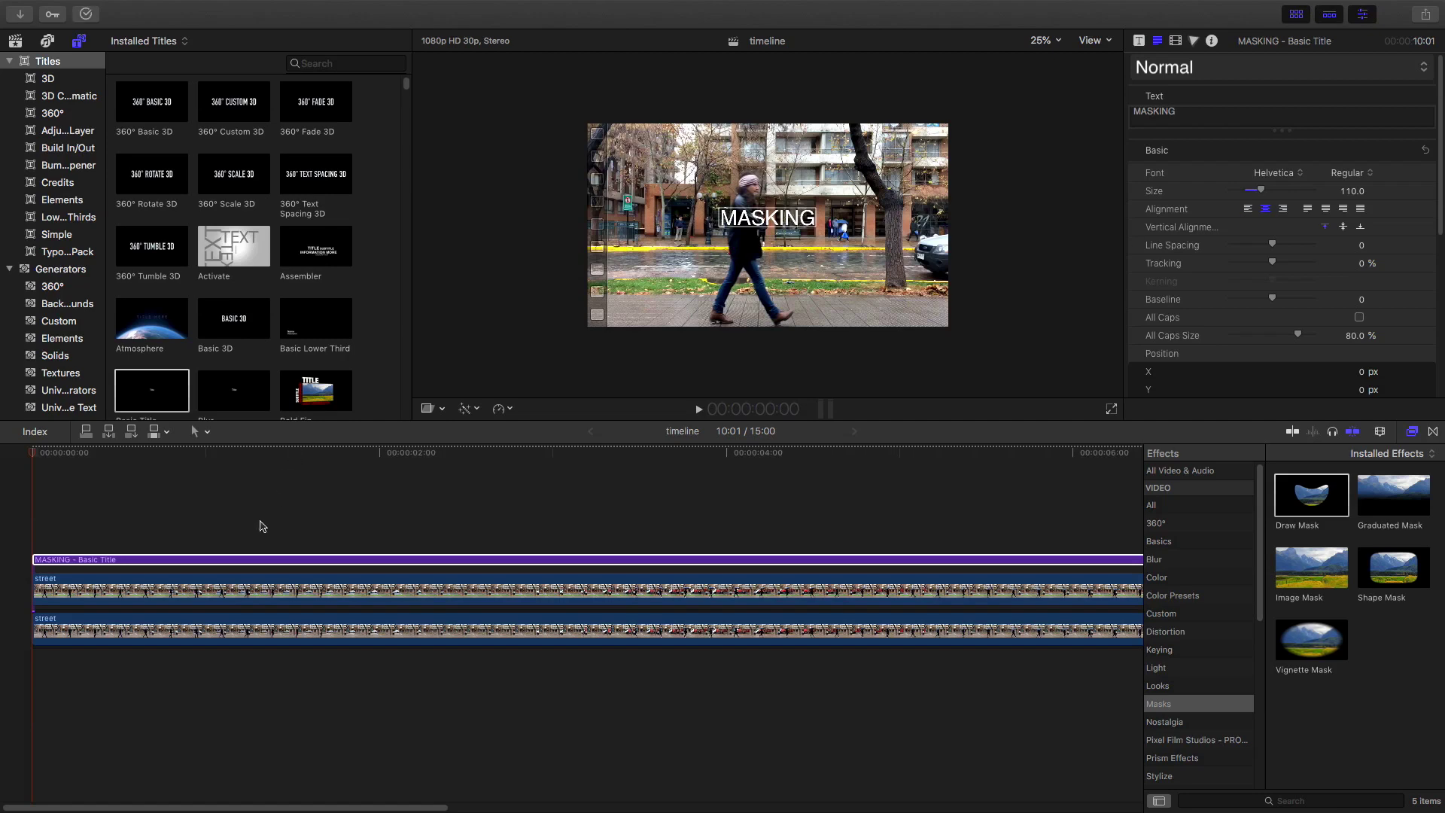
pyautogui.moveTo(236, 559); pyautogui.dragTo(210, 596)
# Select the upper street clip and expand its Draw Mask Control Points to view their coordinates
pyautogui.click(110, 578)
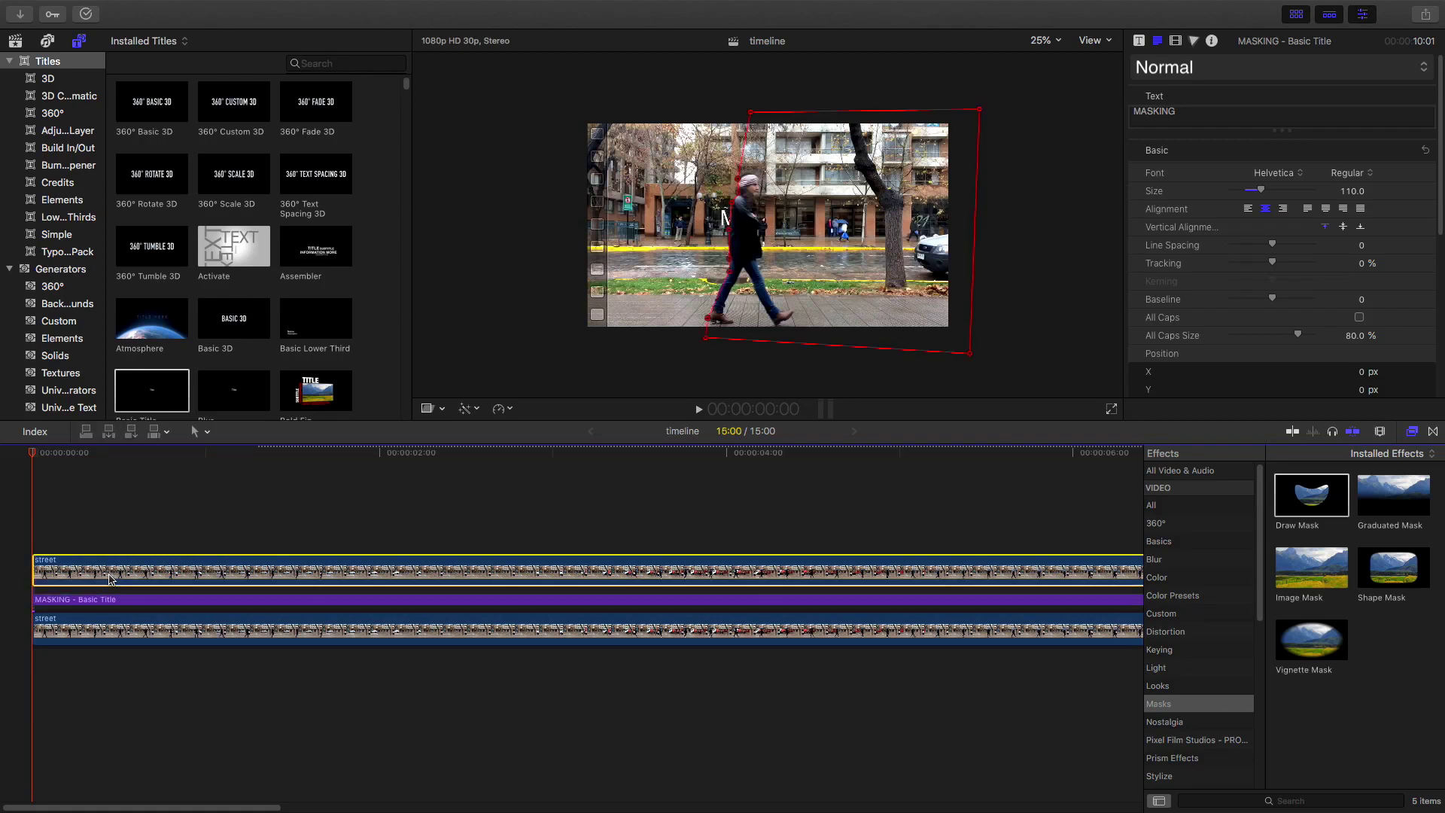
pyautogui.click(172, 570)
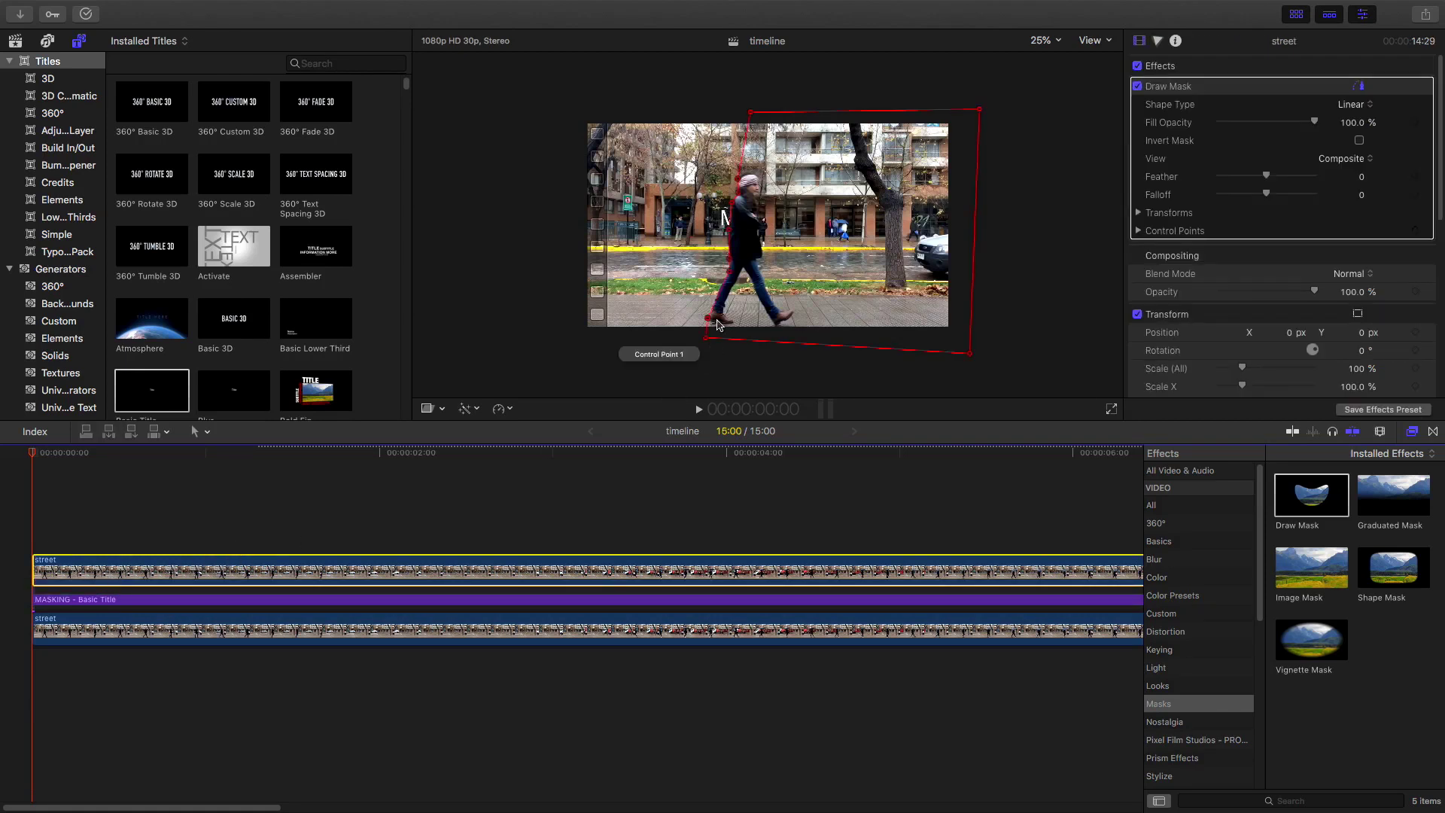
pyautogui.click(1138, 231)
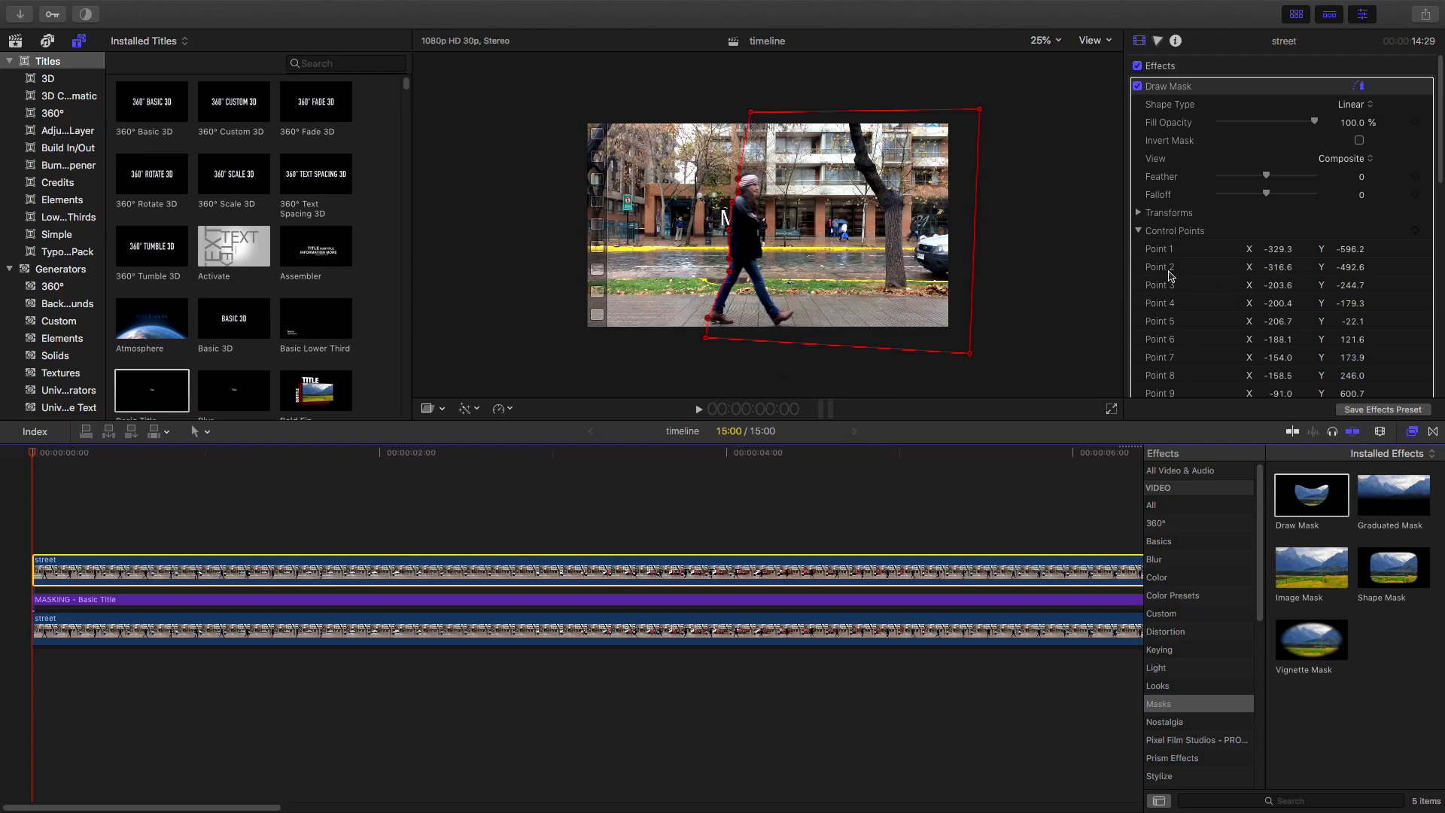
pyautogui.click(1140, 233)
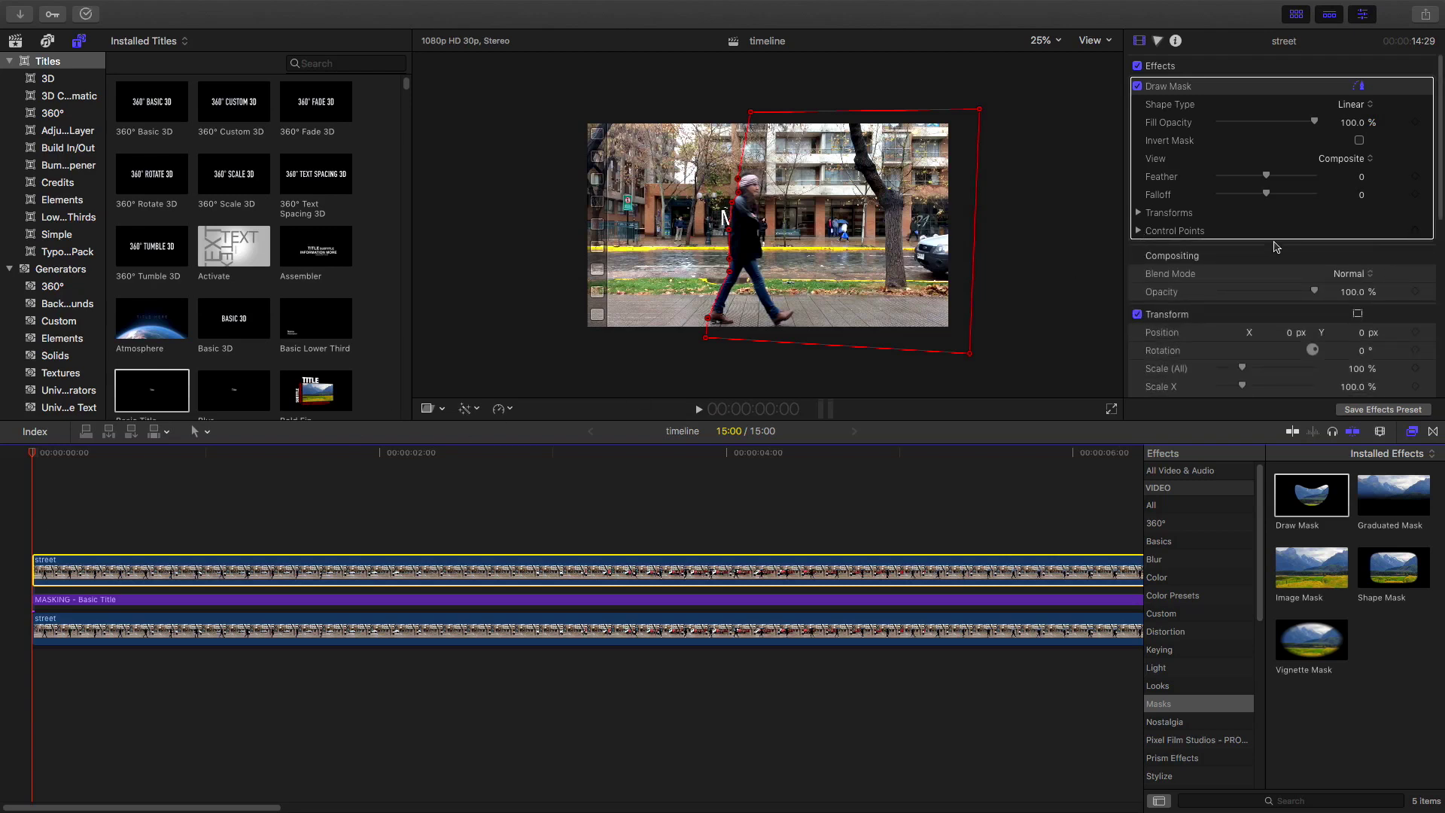
# Record a Control Points keyframe for the upper clip's Draw Mask at the clip start
pyautogui.click(1145, 235)
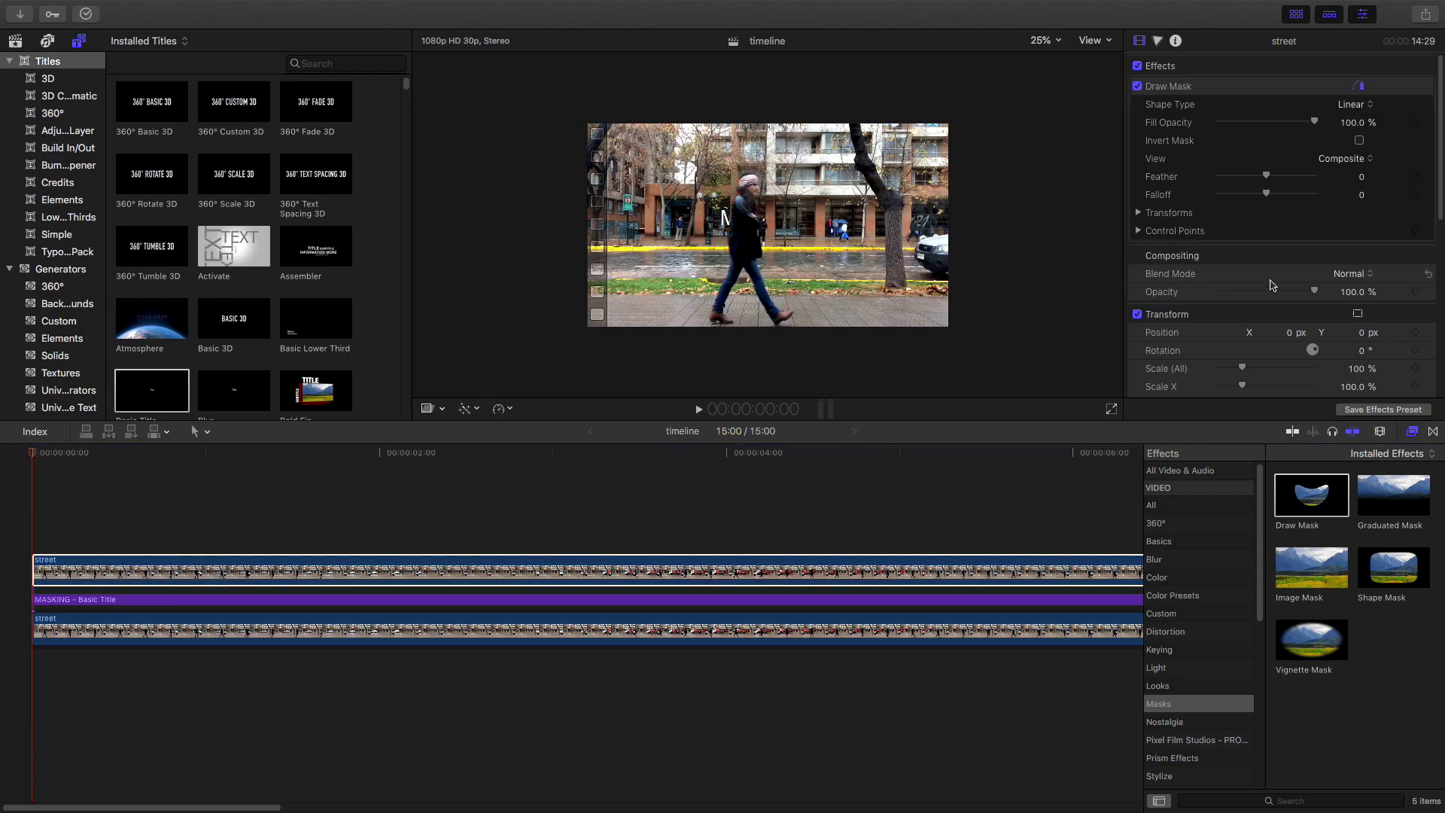
pyautogui.click(1137, 231)
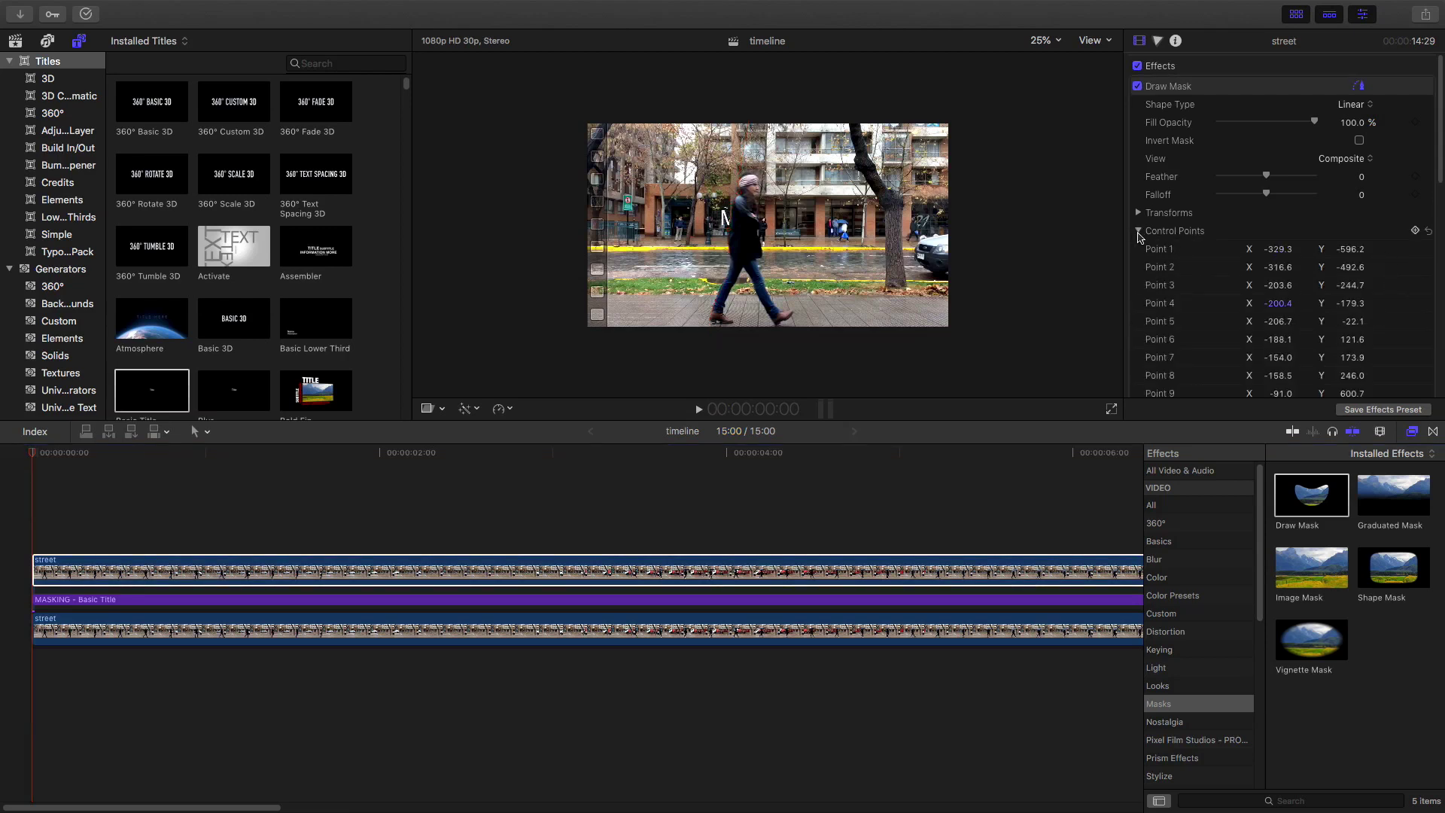
pyautogui.click(1137, 231)
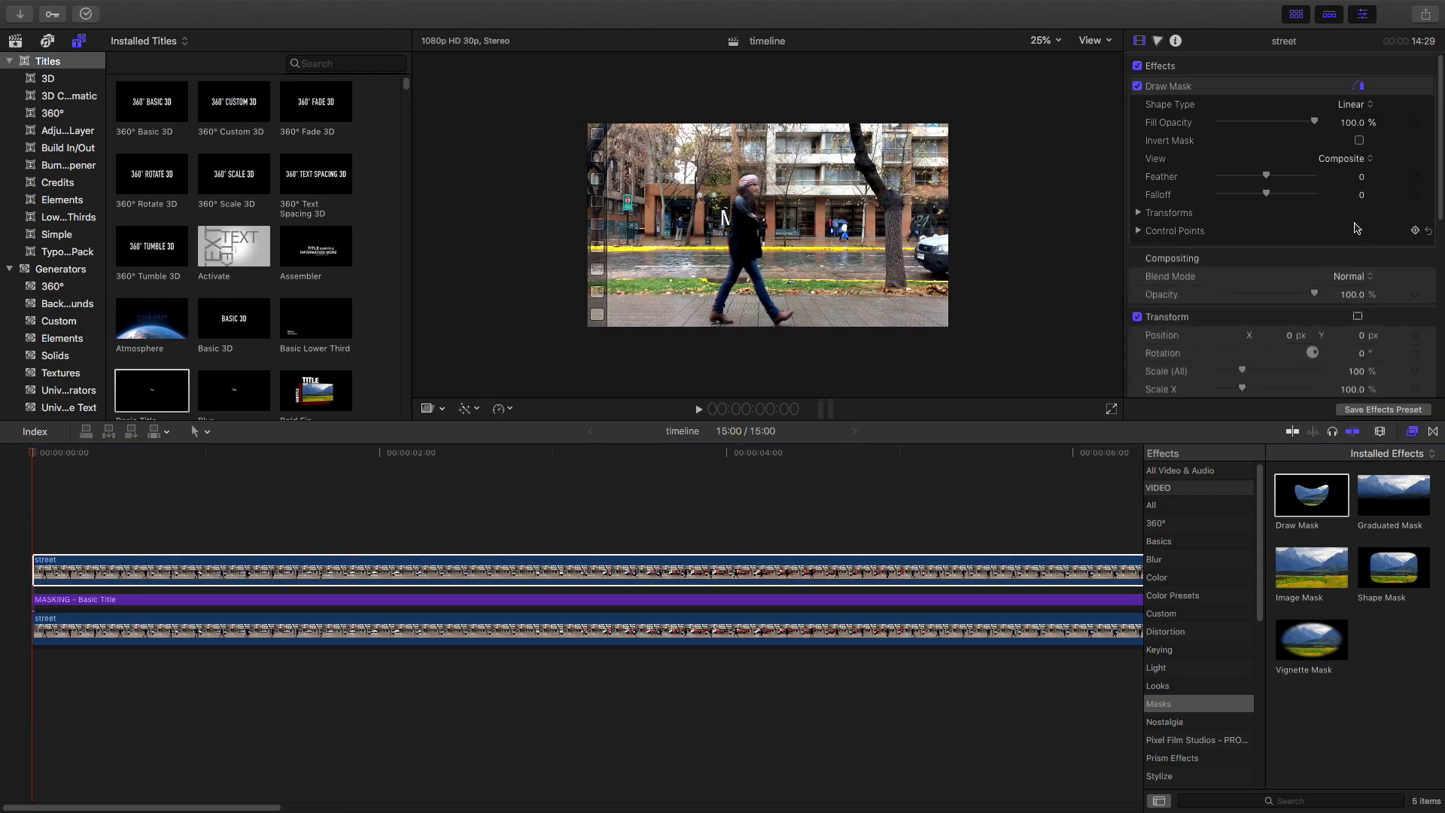
pyautogui.click(1416, 231)
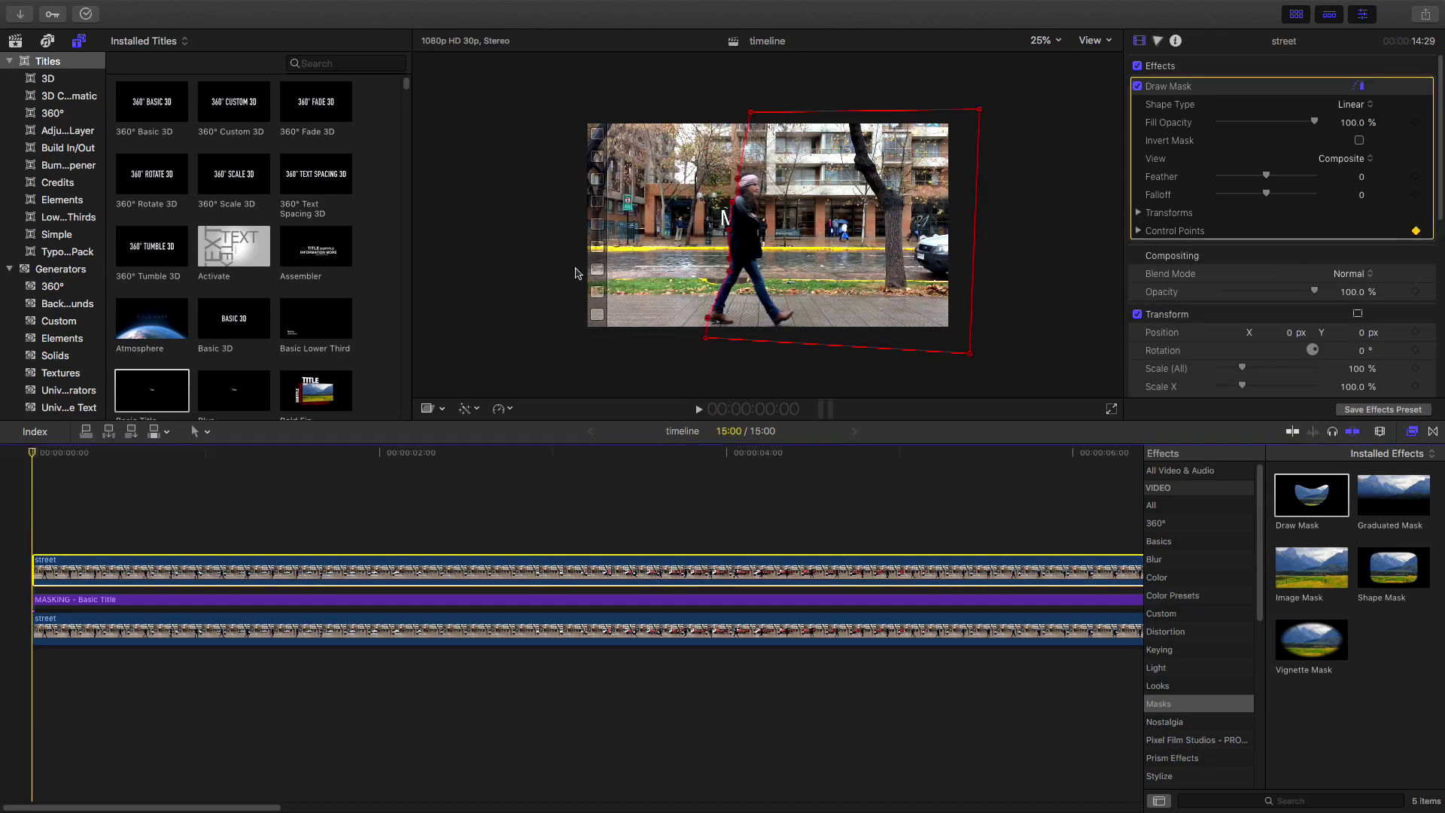
# At frame 3, drag two mask points to hug the walker's back
pyautogui.press('space')
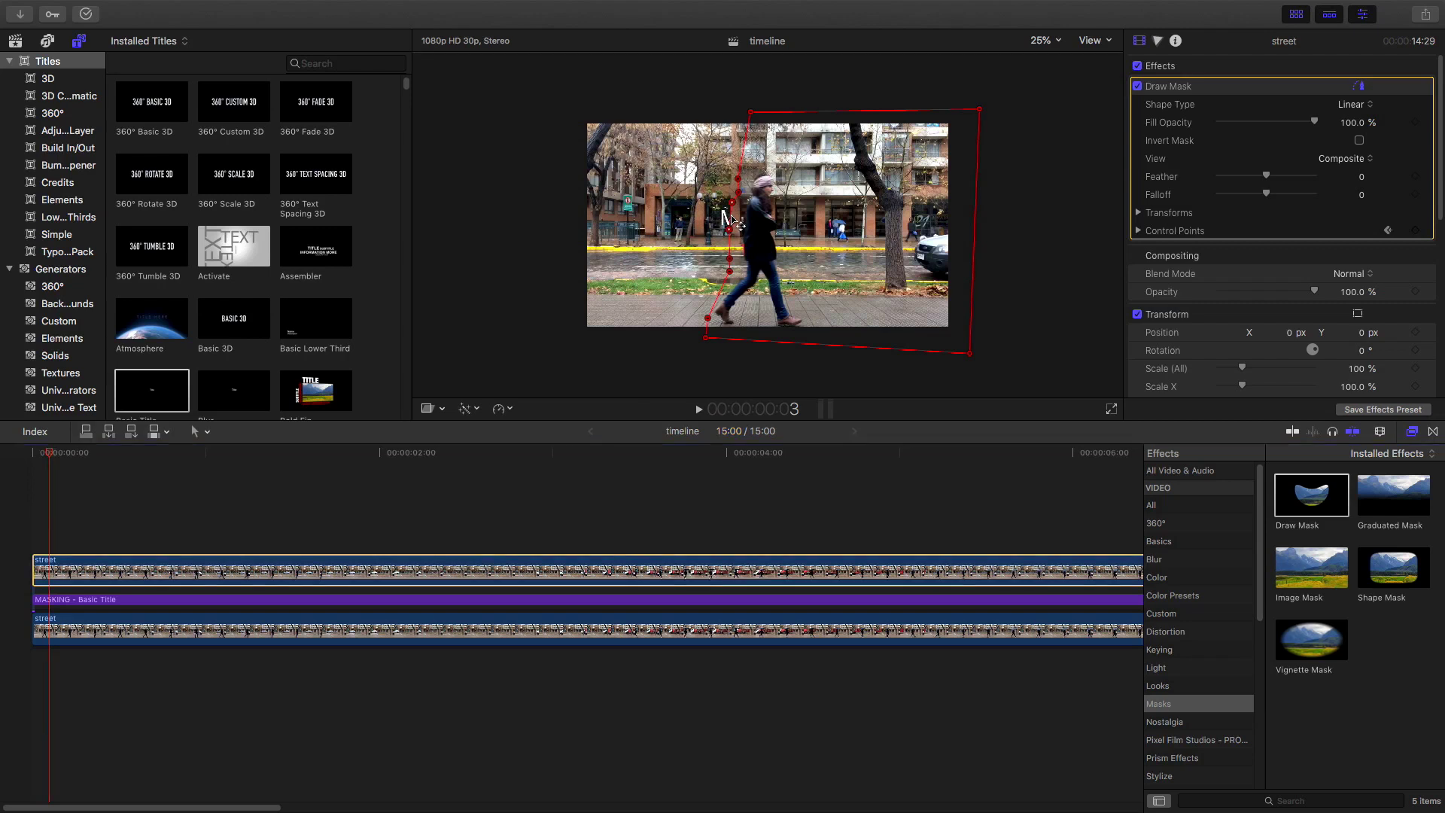
pyautogui.moveTo(731, 220)
pyautogui.mouseDown()
pyautogui.moveTo(752, 226)
pyautogui.moveTo(734, 286)
pyautogui.mouseUp()
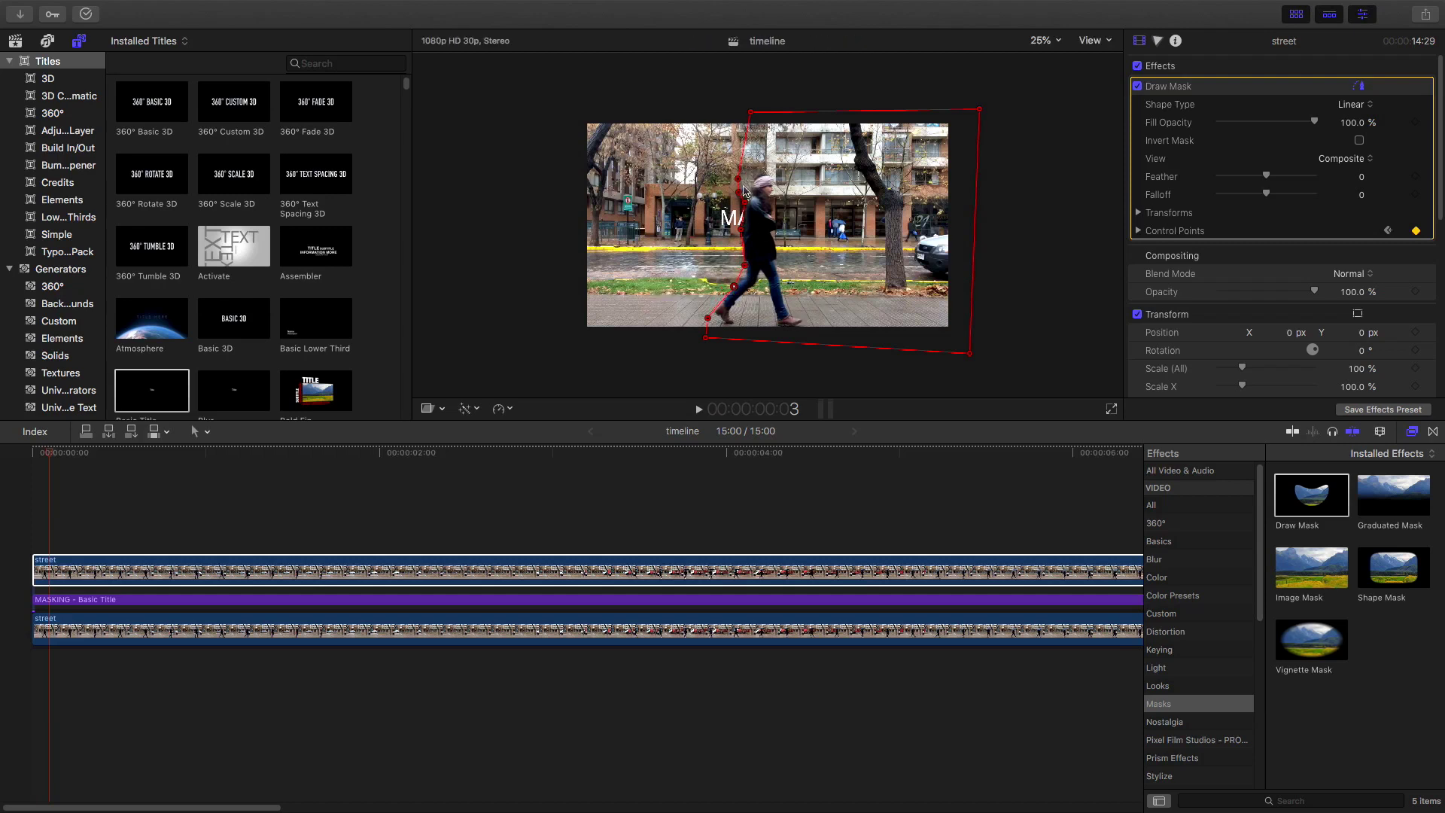
pyautogui.moveTo(743, 191); pyautogui.dragTo(759, 166)
# At frame 7, move two mask points along the walker's leg and body
pyautogui.press('Right')
pyautogui.press('Right')
pyautogui.press('Right')
pyautogui.press('Right')
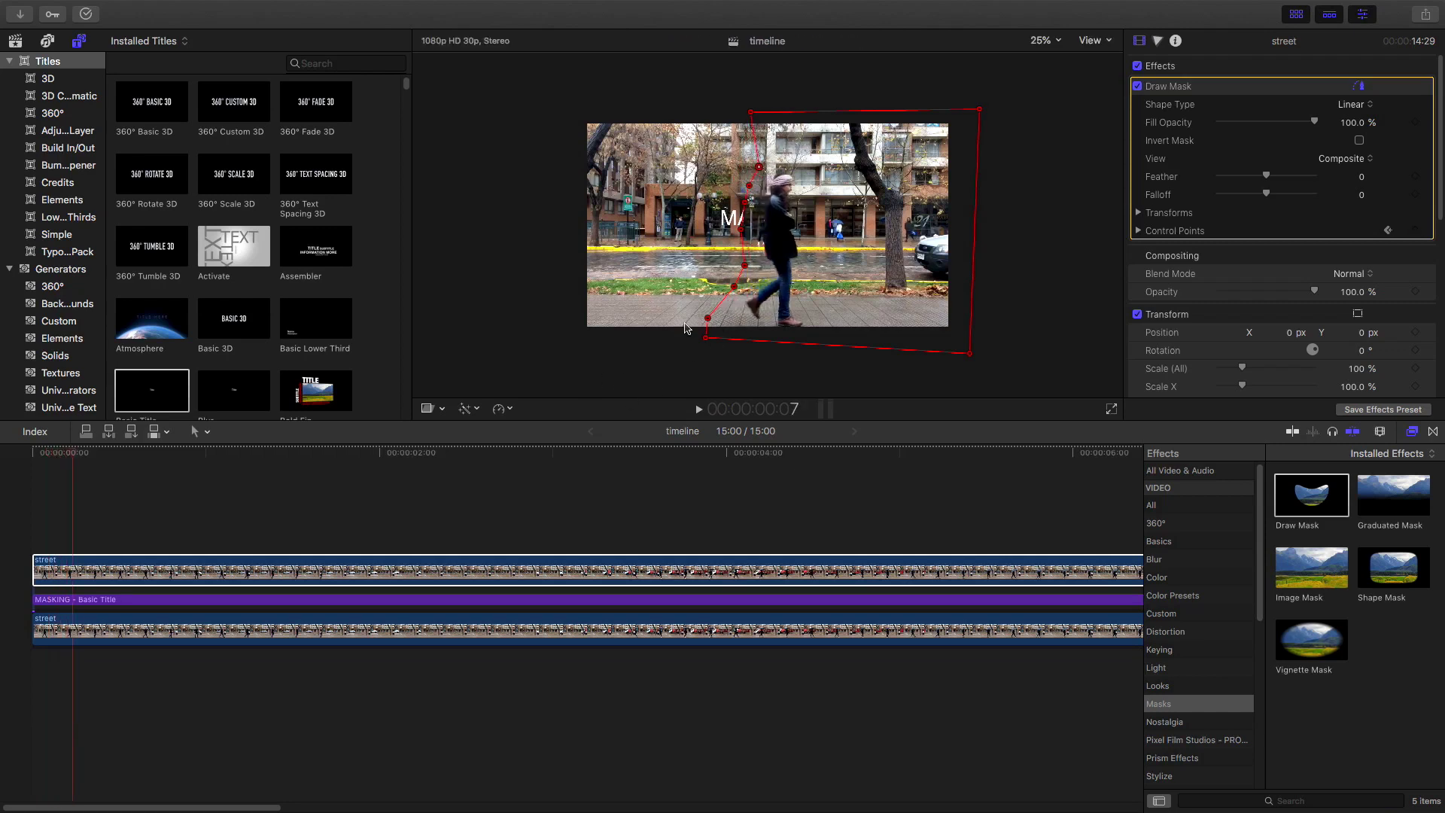
pyautogui.moveTo(745, 265); pyautogui.dragTo(782, 284)
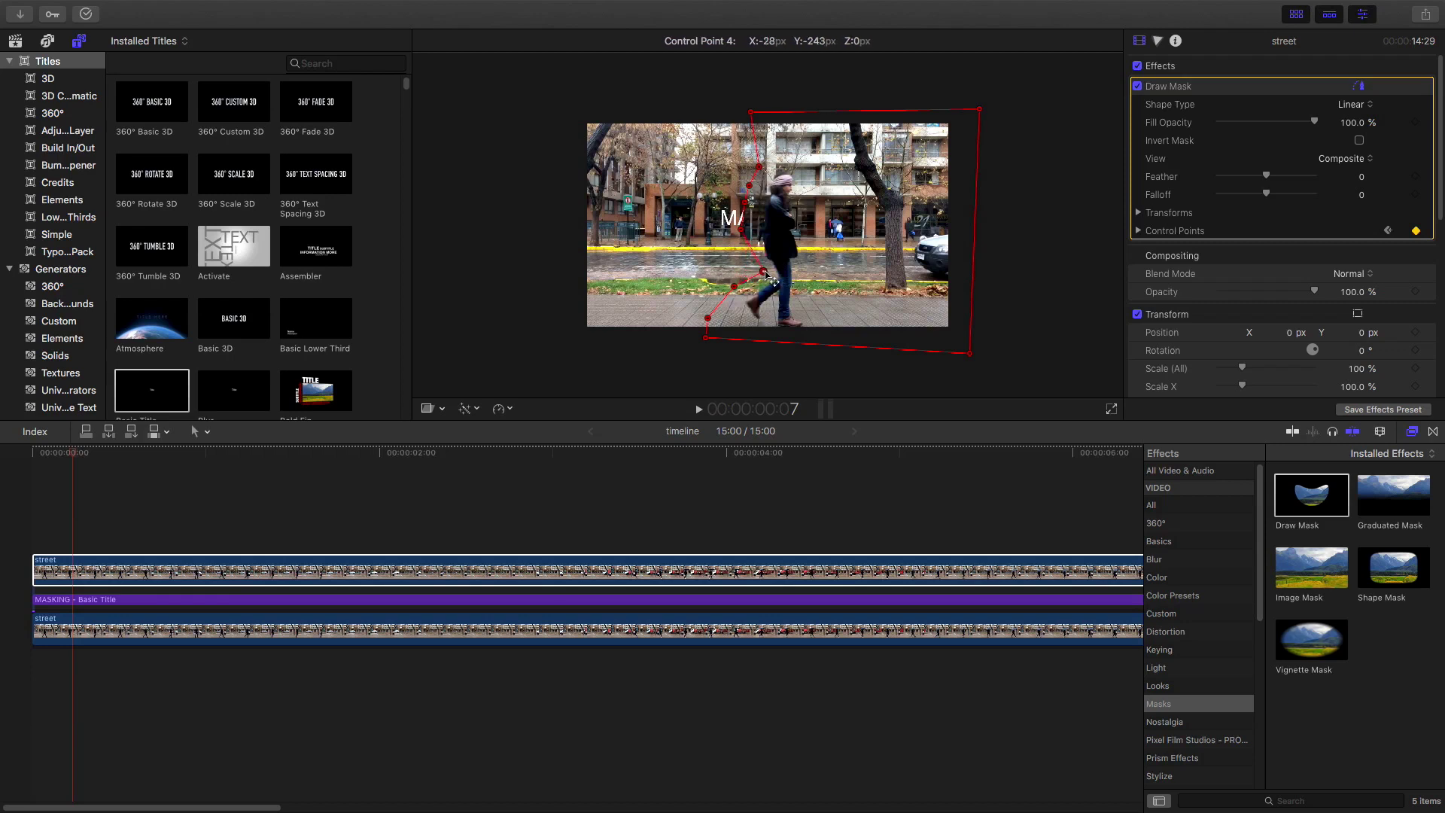
pyautogui.moveTo(741, 229)
pyautogui.mouseDown()
pyautogui.moveTo(766, 239)
pyautogui.moveTo(764, 183)
pyautogui.mouseUp()
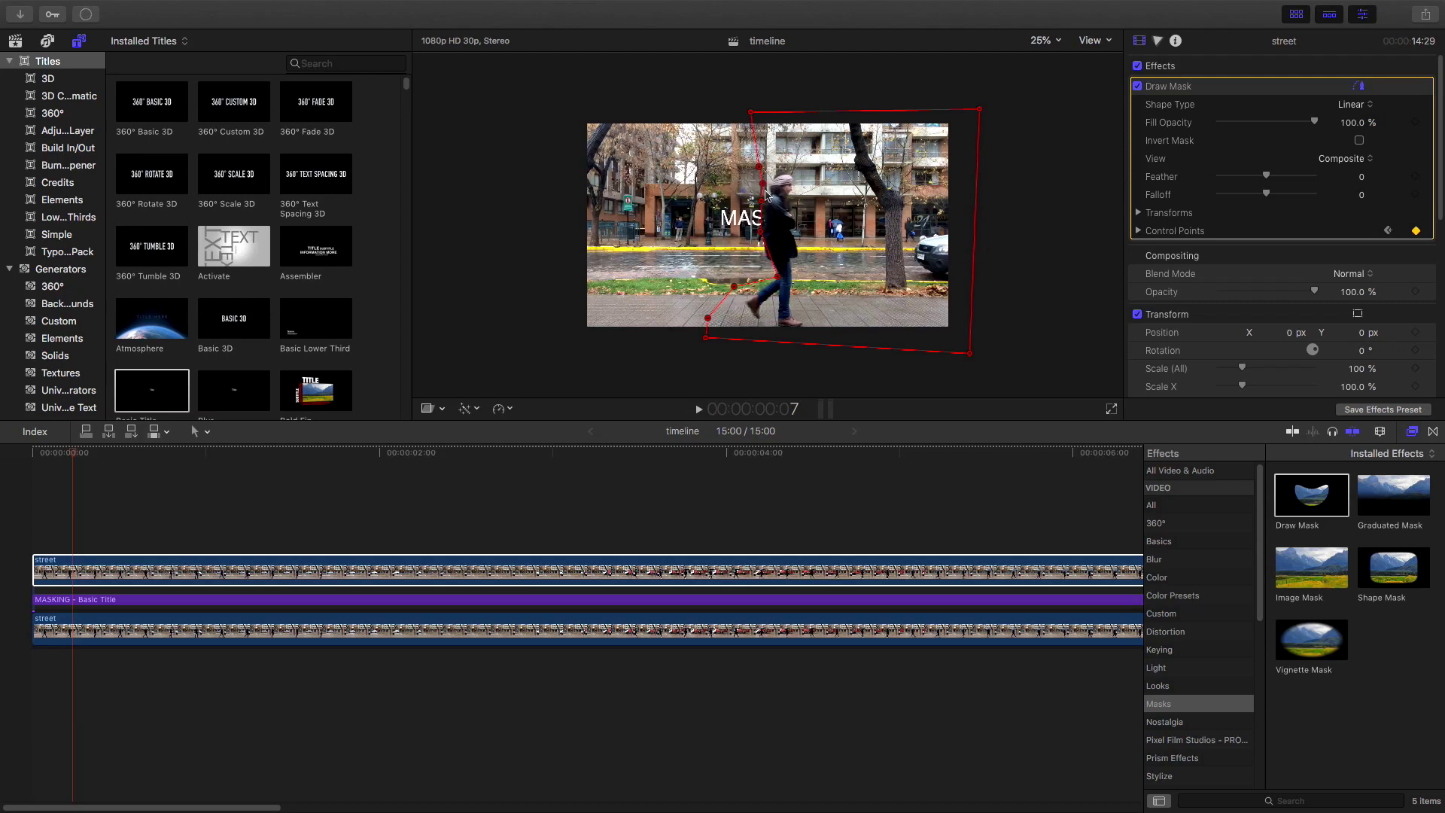
# At frame 10, pull three mask points outward around the walker so MASK shows fully
pyautogui.press('Right')
pyautogui.press('Right')
pyautogui.press('Right')
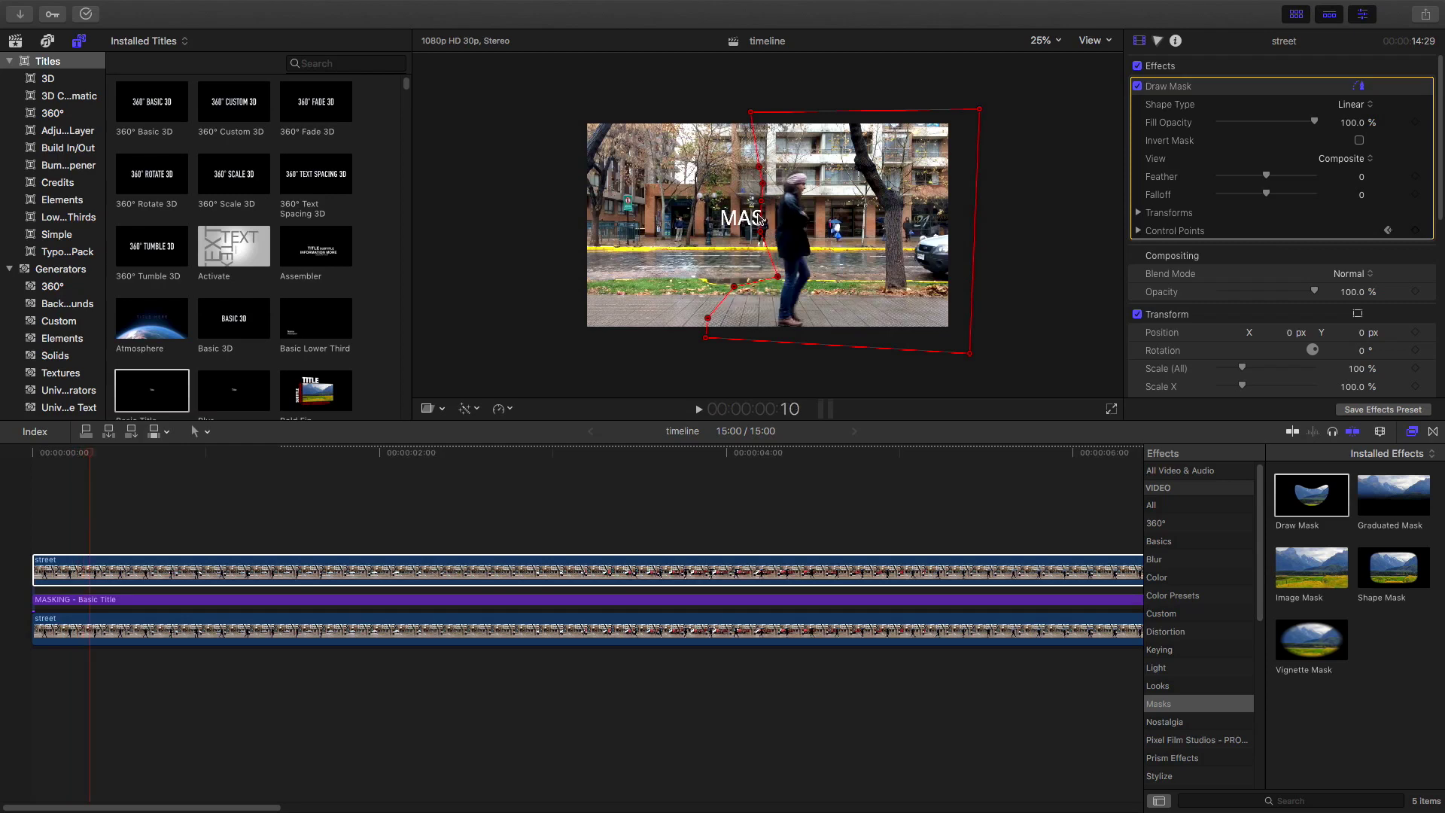
pyautogui.moveTo(763, 202); pyautogui.dragTo(776, 198)
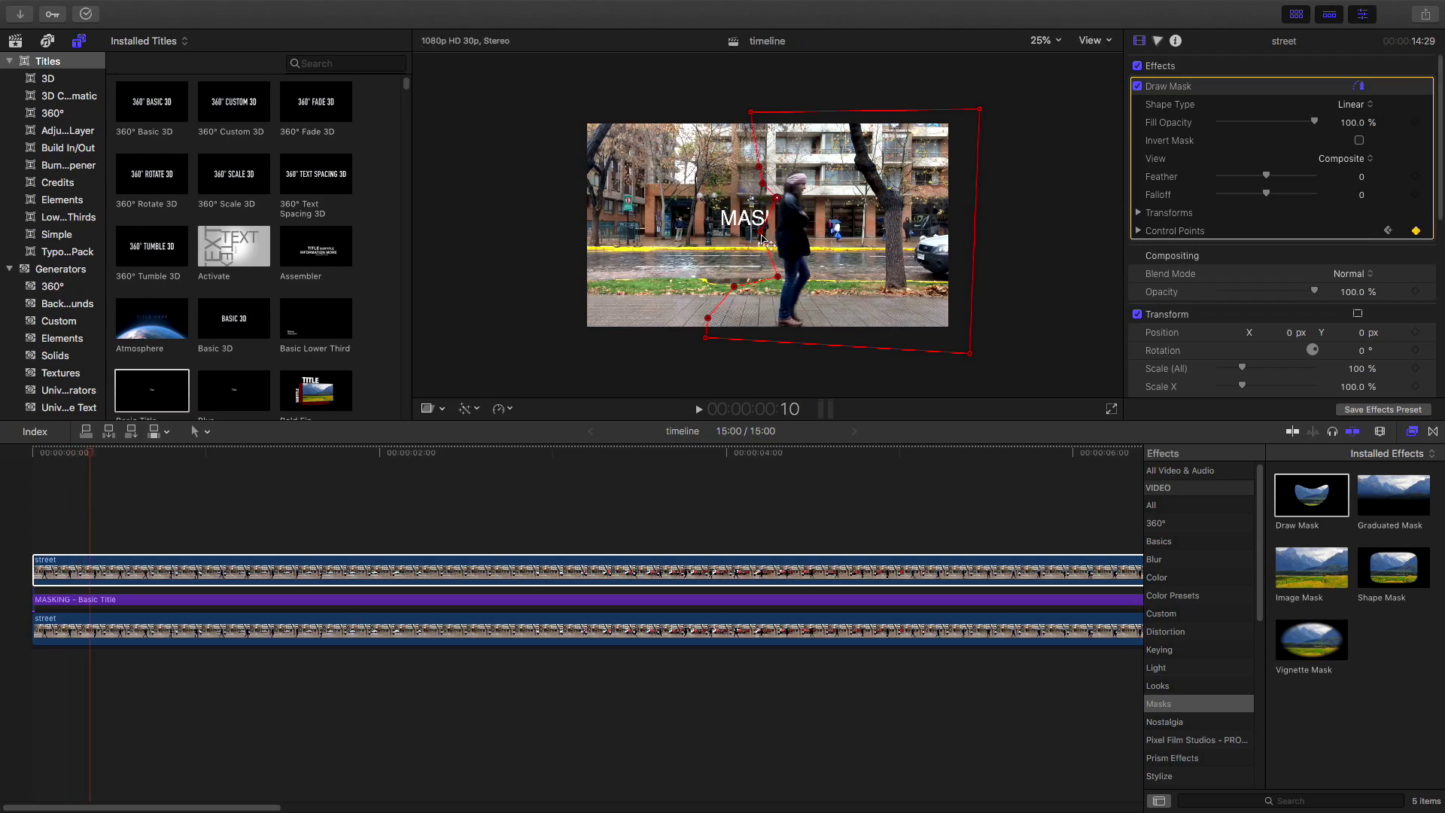
pyautogui.moveTo(766, 239); pyautogui.dragTo(783, 246)
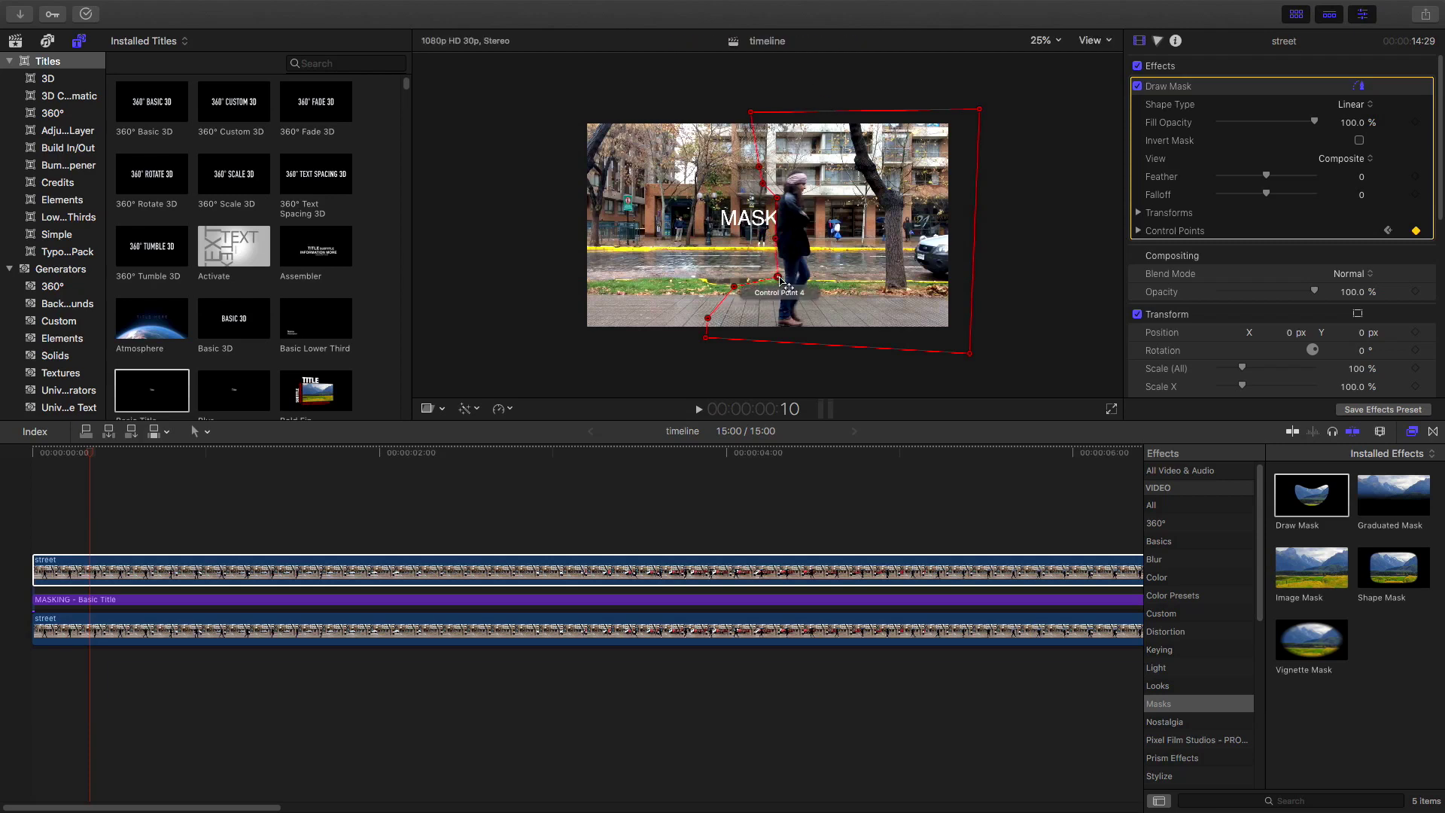
pyautogui.moveTo(762, 183); pyautogui.dragTo(787, 176)
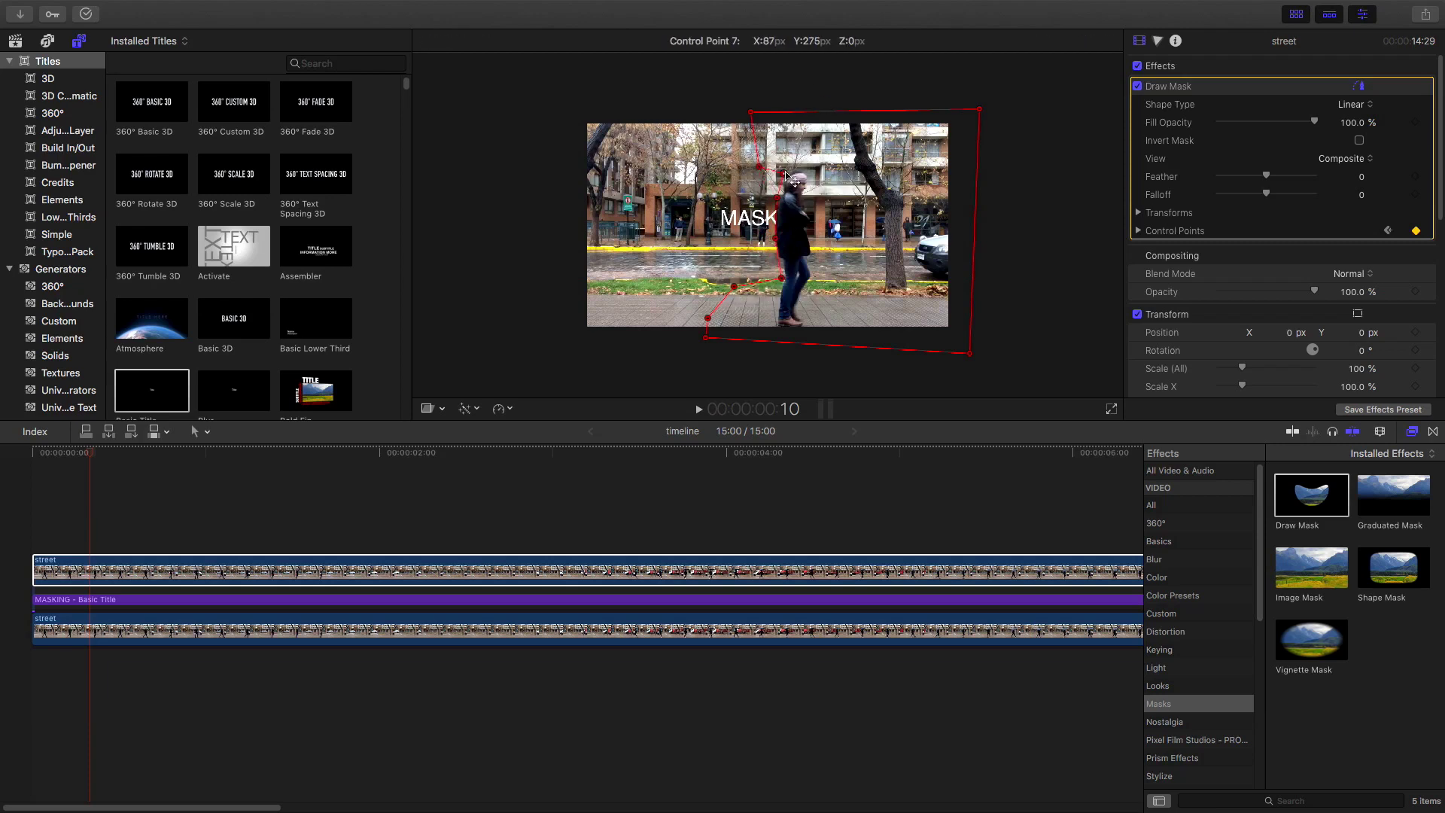
# Reshape the mask at frames 17 and 22, shifting points right to track the walker
pyautogui.press('space')
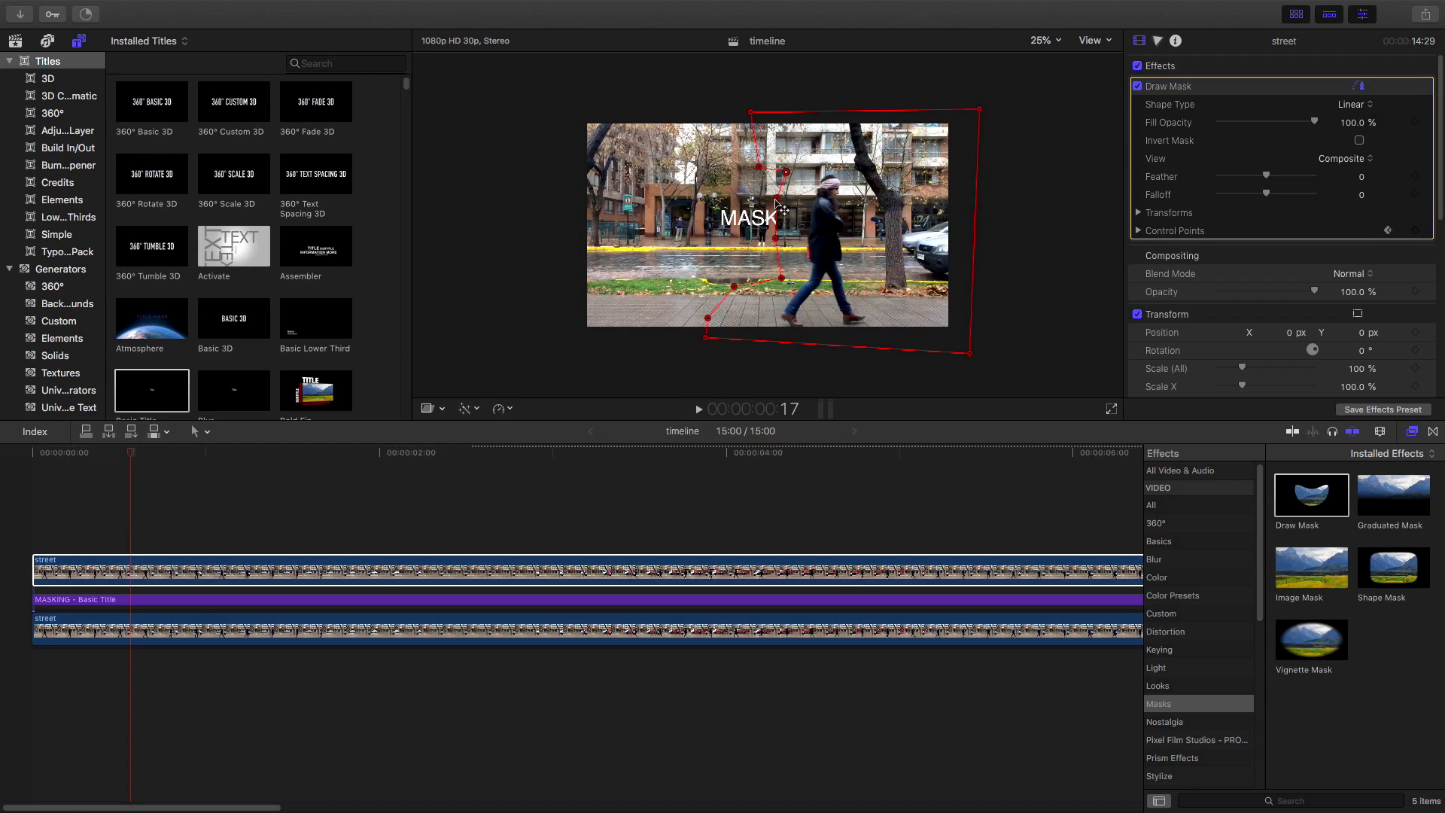
pyautogui.moveTo(777, 205)
pyautogui.mouseDown()
pyautogui.moveTo(806, 206)
pyautogui.moveTo(808, 280)
pyautogui.mouseUp()
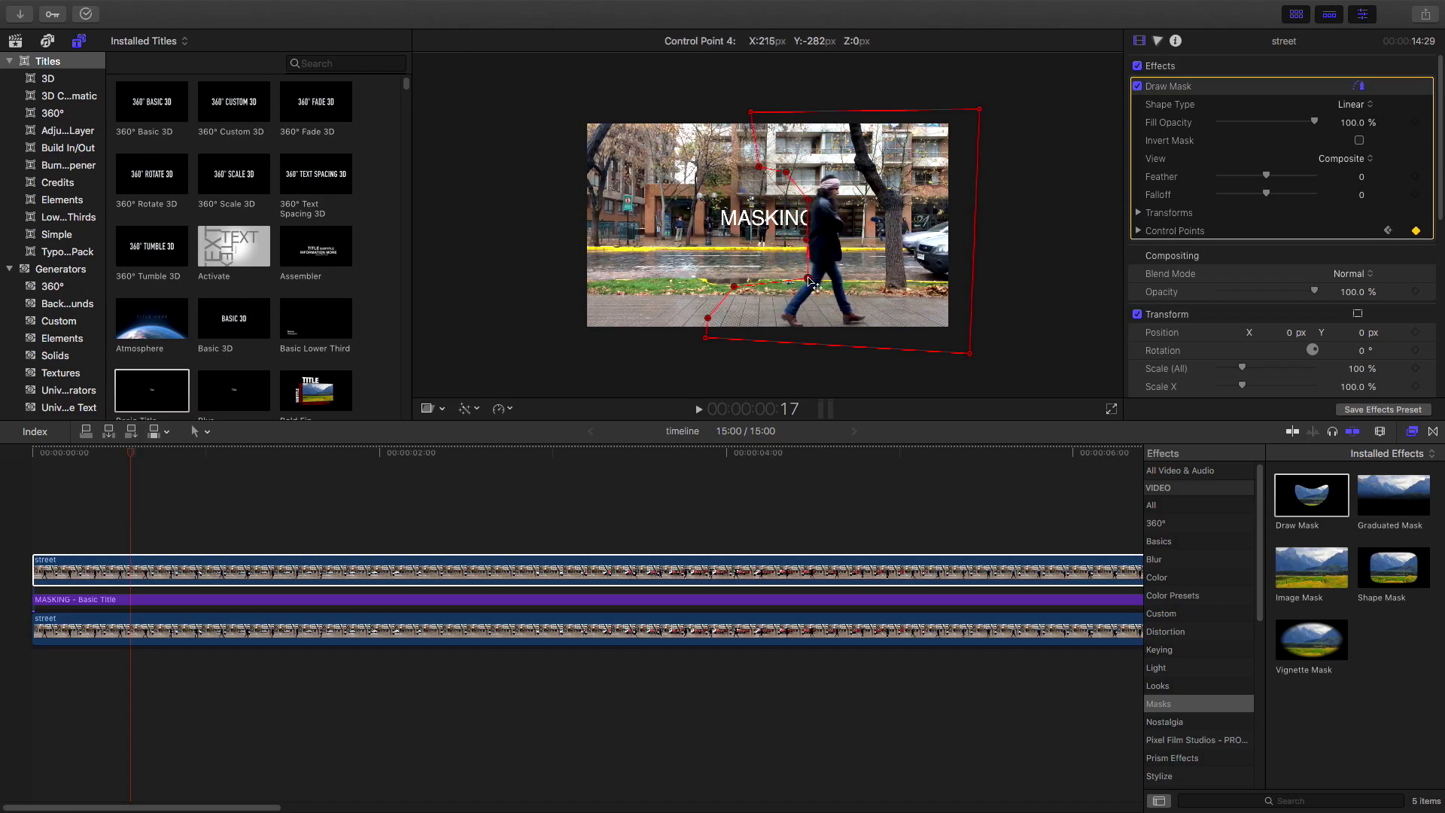
pyautogui.press('Right')
pyautogui.press('Right')
pyautogui.press('Right')
pyautogui.press('Right')
pyautogui.press('Right')
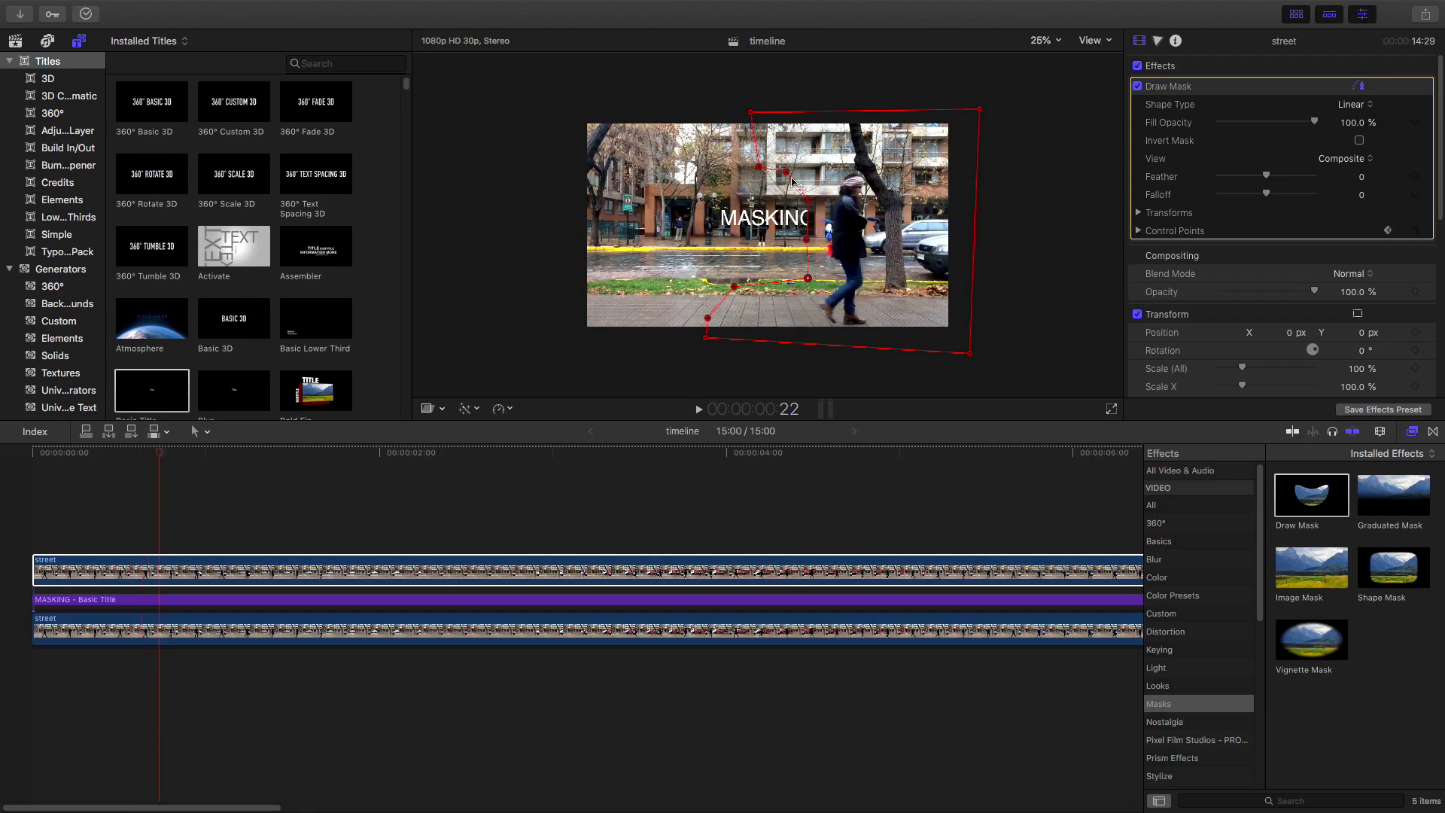
pyautogui.moveTo(787, 172)
pyautogui.mouseDown()
pyautogui.moveTo(860, 165)
pyautogui.moveTo(835, 211)
pyautogui.mouseUp()
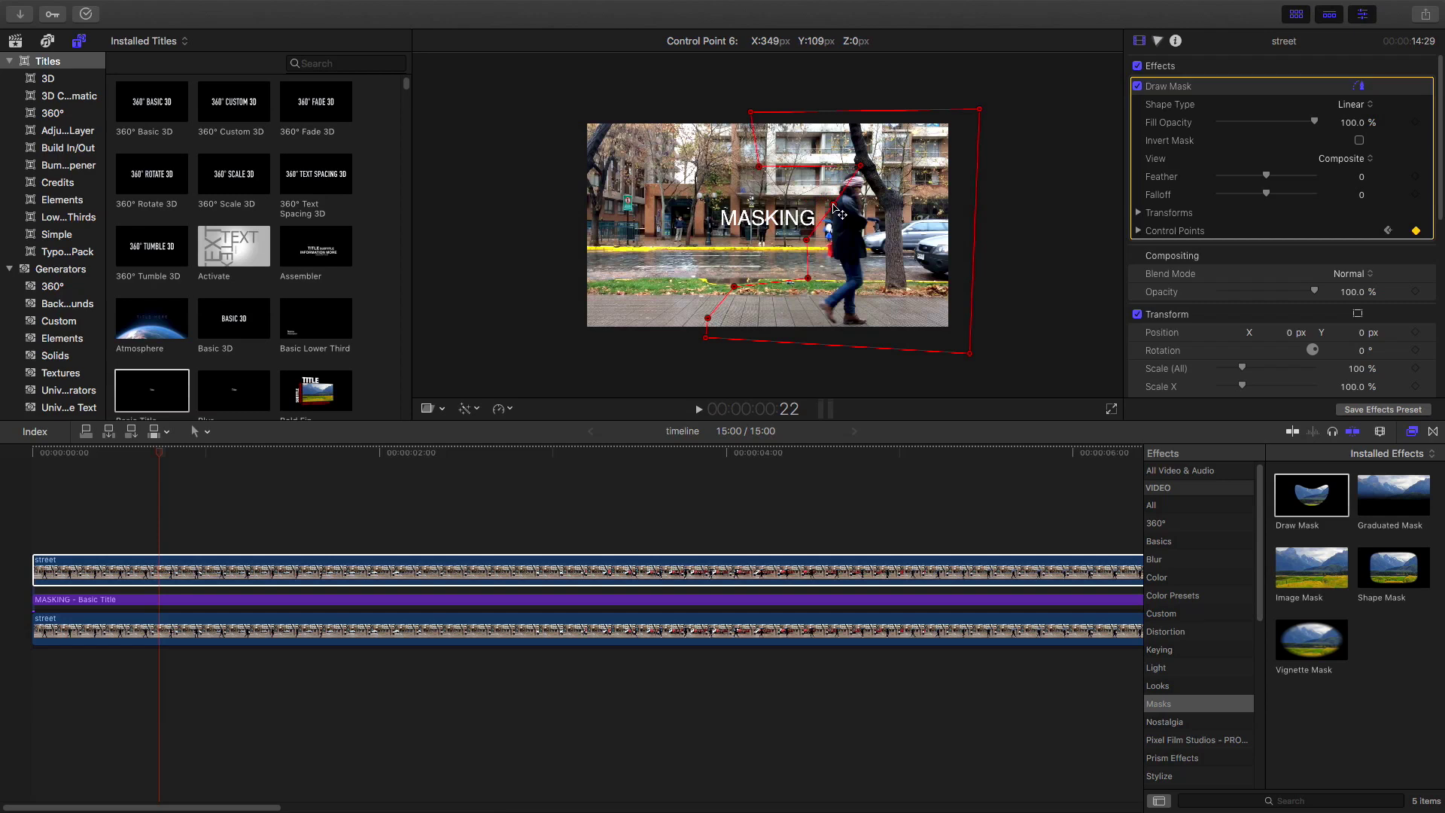
pyautogui.moveTo(835, 211)
pyautogui.mouseDown()
pyautogui.moveTo(824, 196)
pyautogui.moveTo(831, 245)
pyautogui.moveTo(832, 202)
pyautogui.mouseUp()
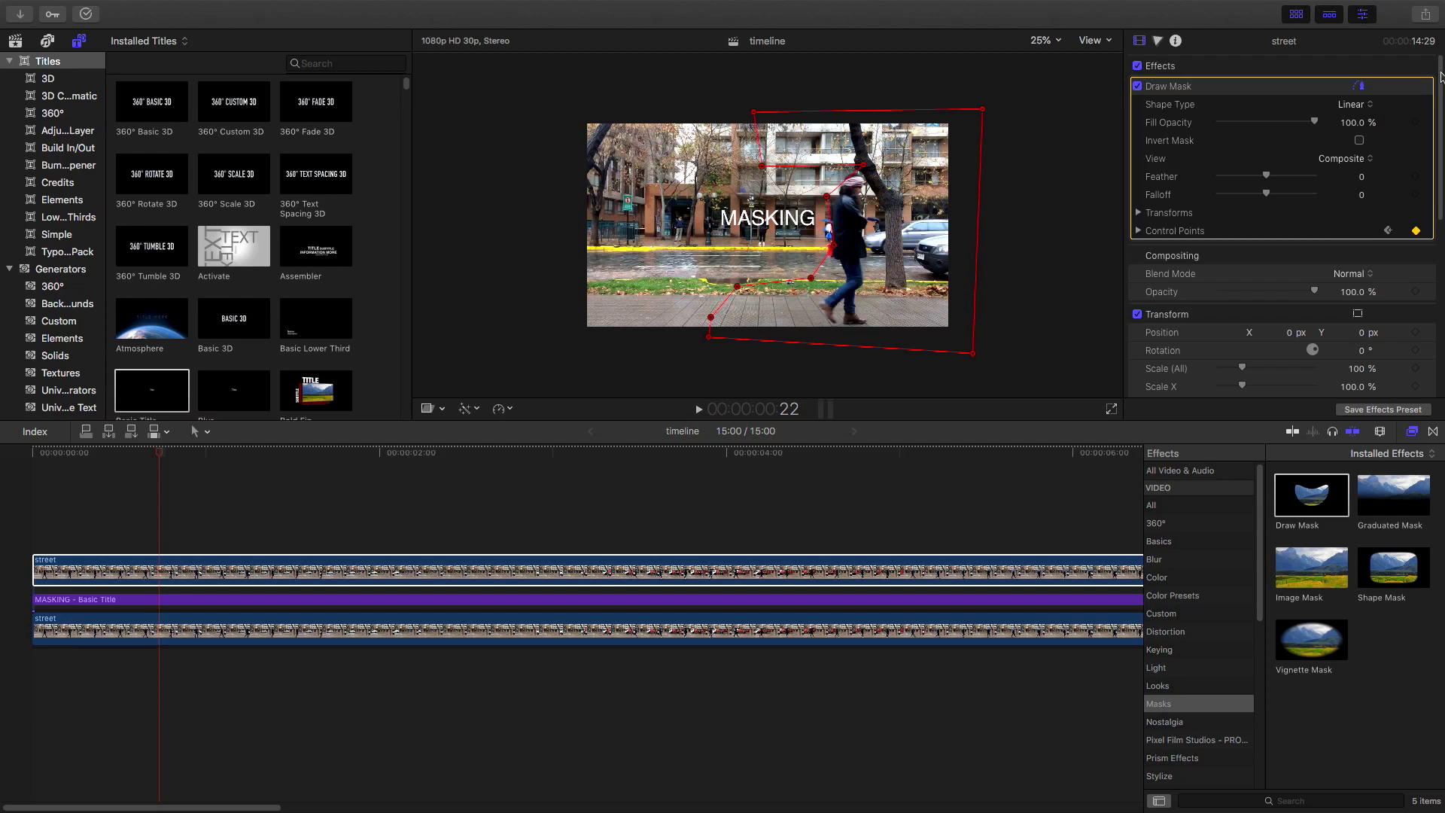
pyautogui.click(97, 451)
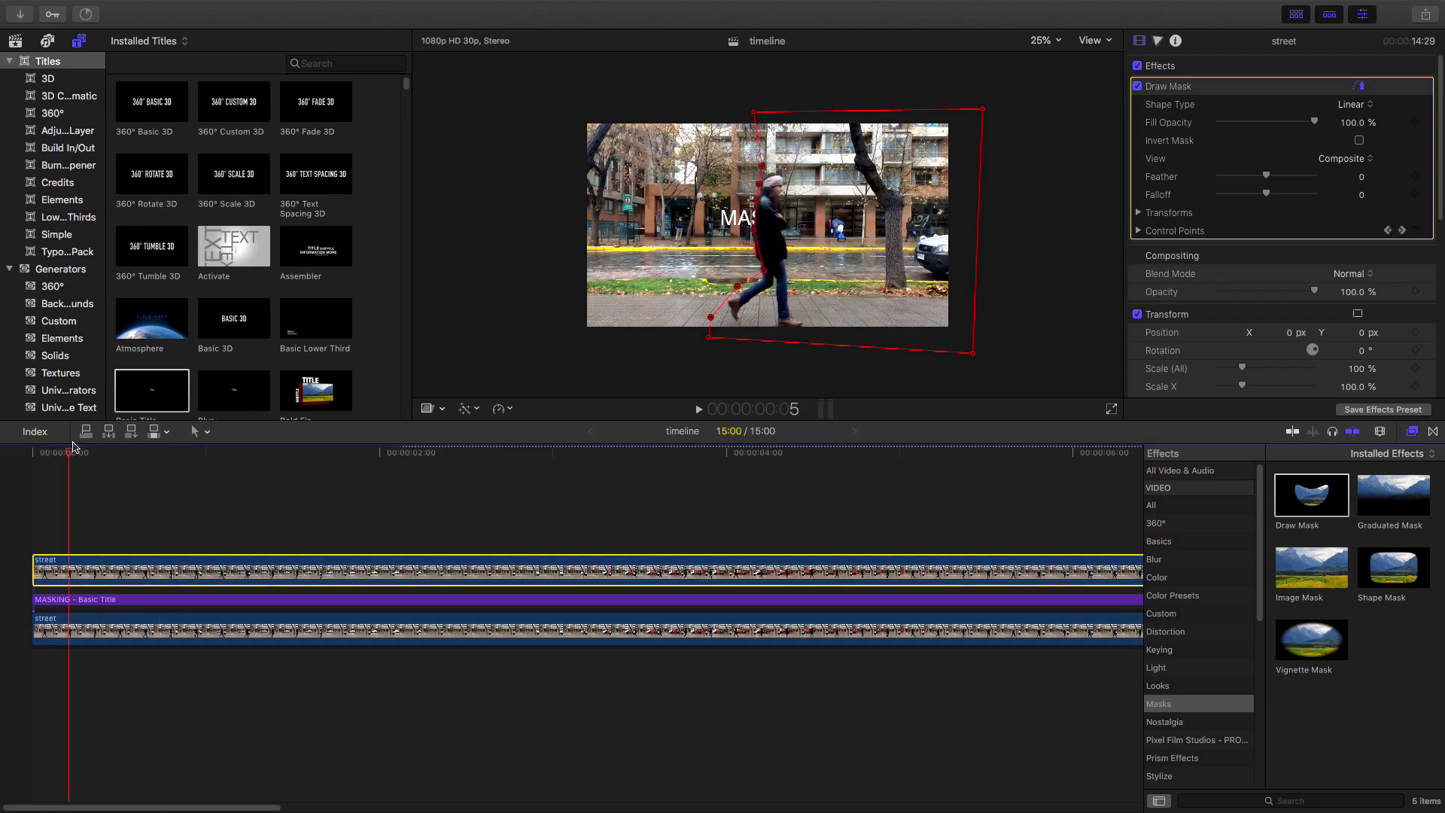
pyautogui.moveTo(99, 443)
pyautogui.mouseDown()
pyautogui.moveTo(111, 444)
pyautogui.moveTo(36, 451)
pyautogui.mouseUp()
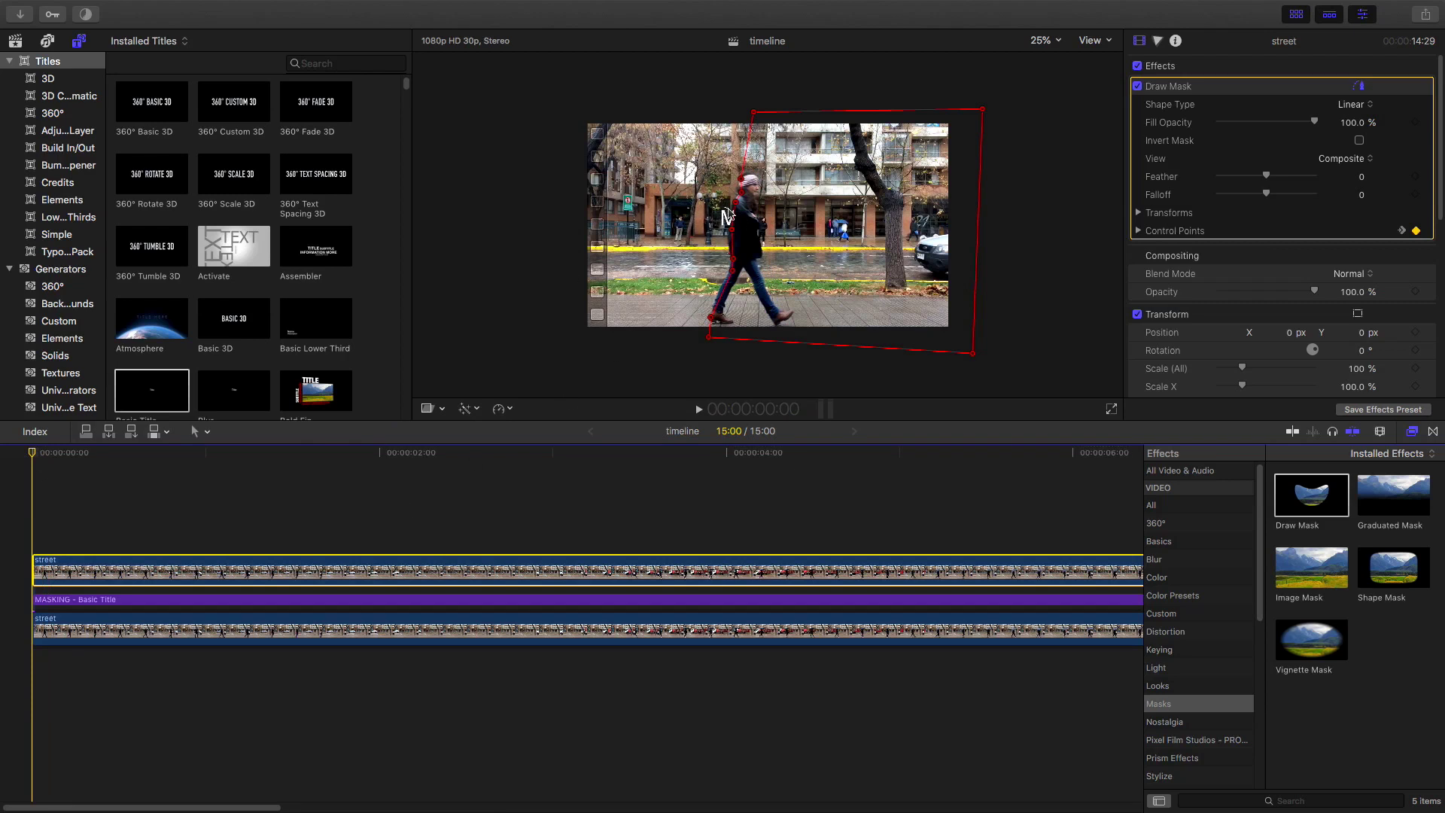
# Set the MASKING title's Position X to 96 px and play it back behind the walker
pyautogui.click(126, 600)
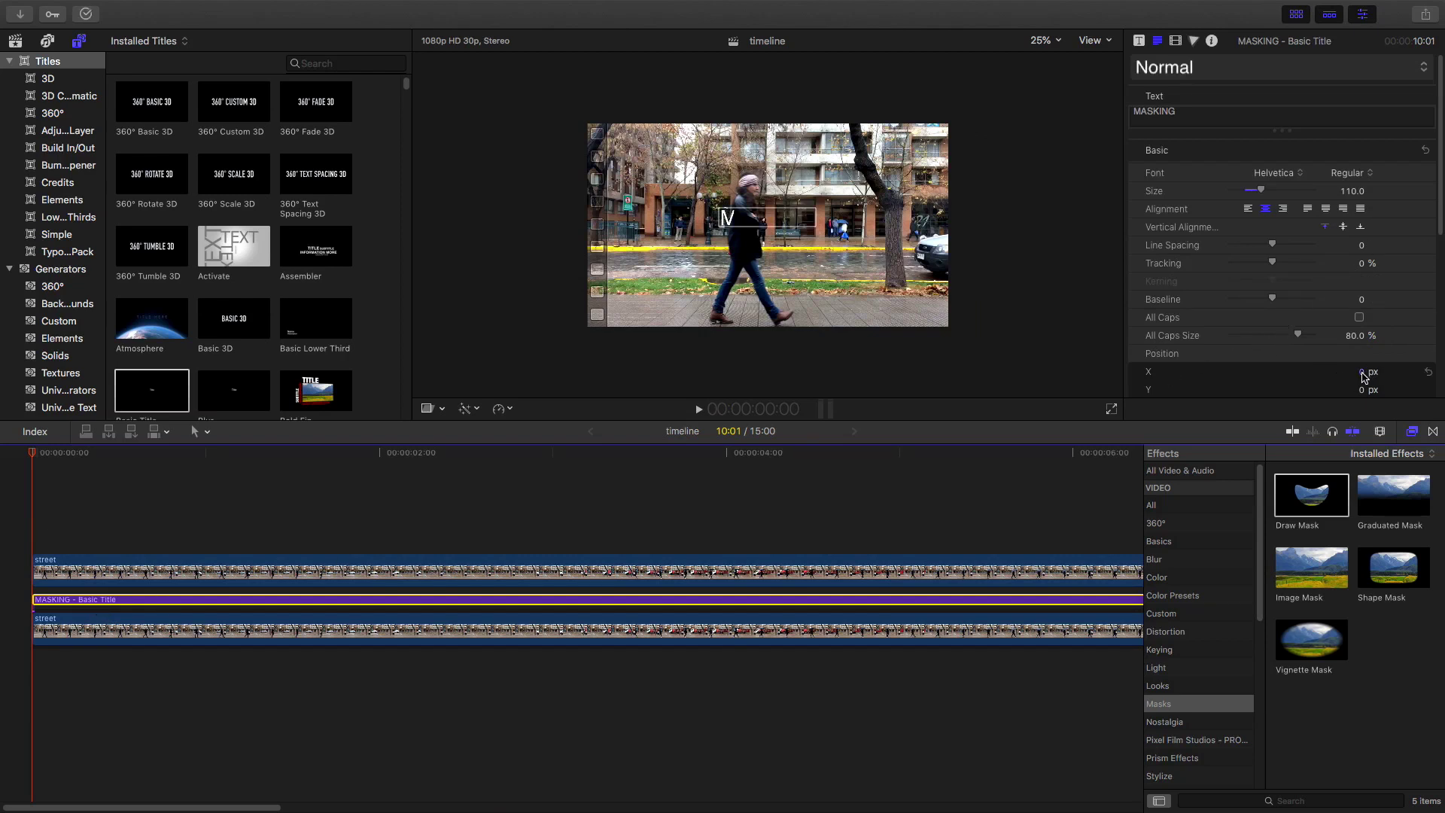
pyautogui.moveTo(1363, 373); pyautogui.dragTo(1407, 373)
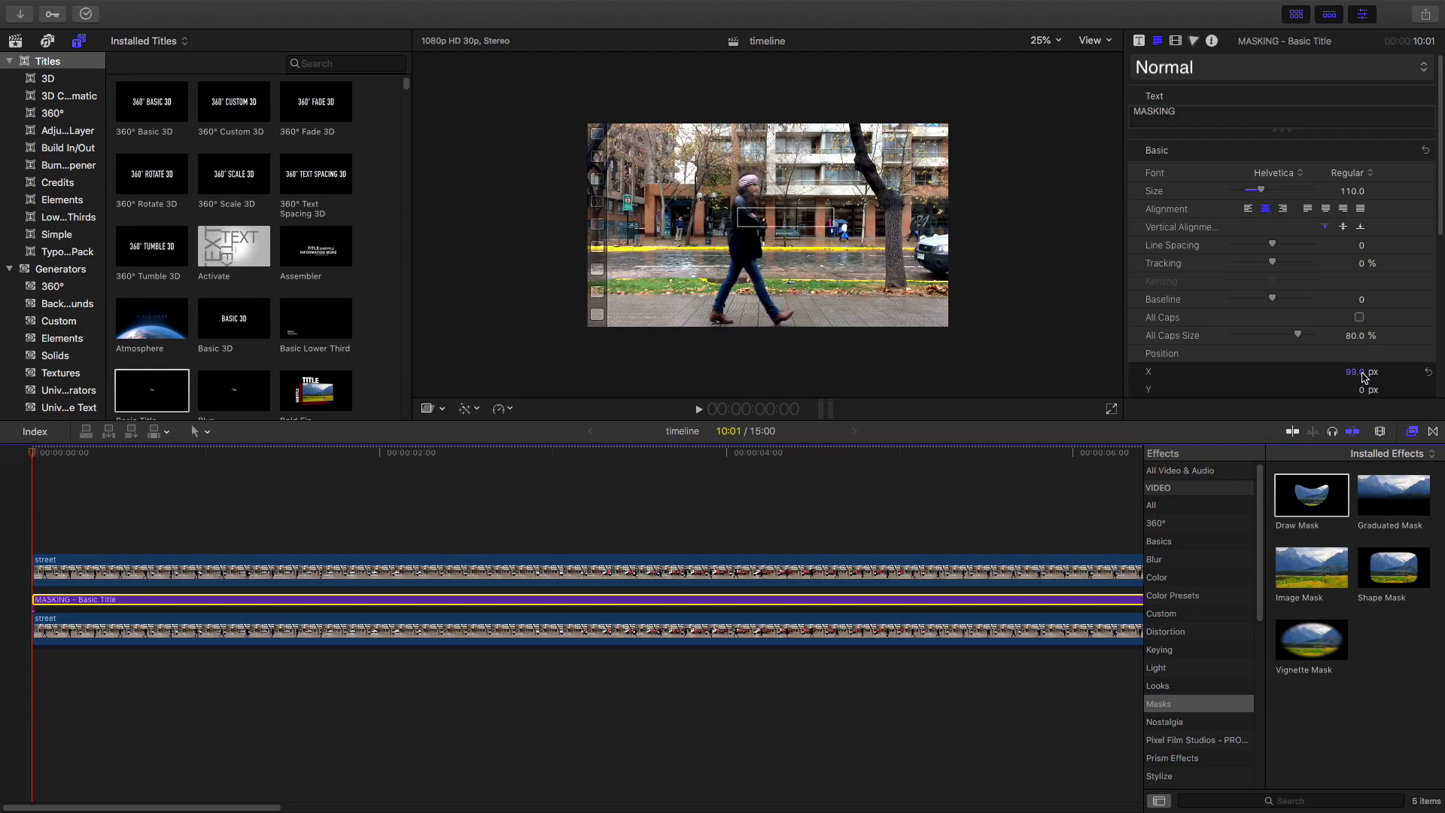
pyautogui.scroll(-2, 1365, 380)
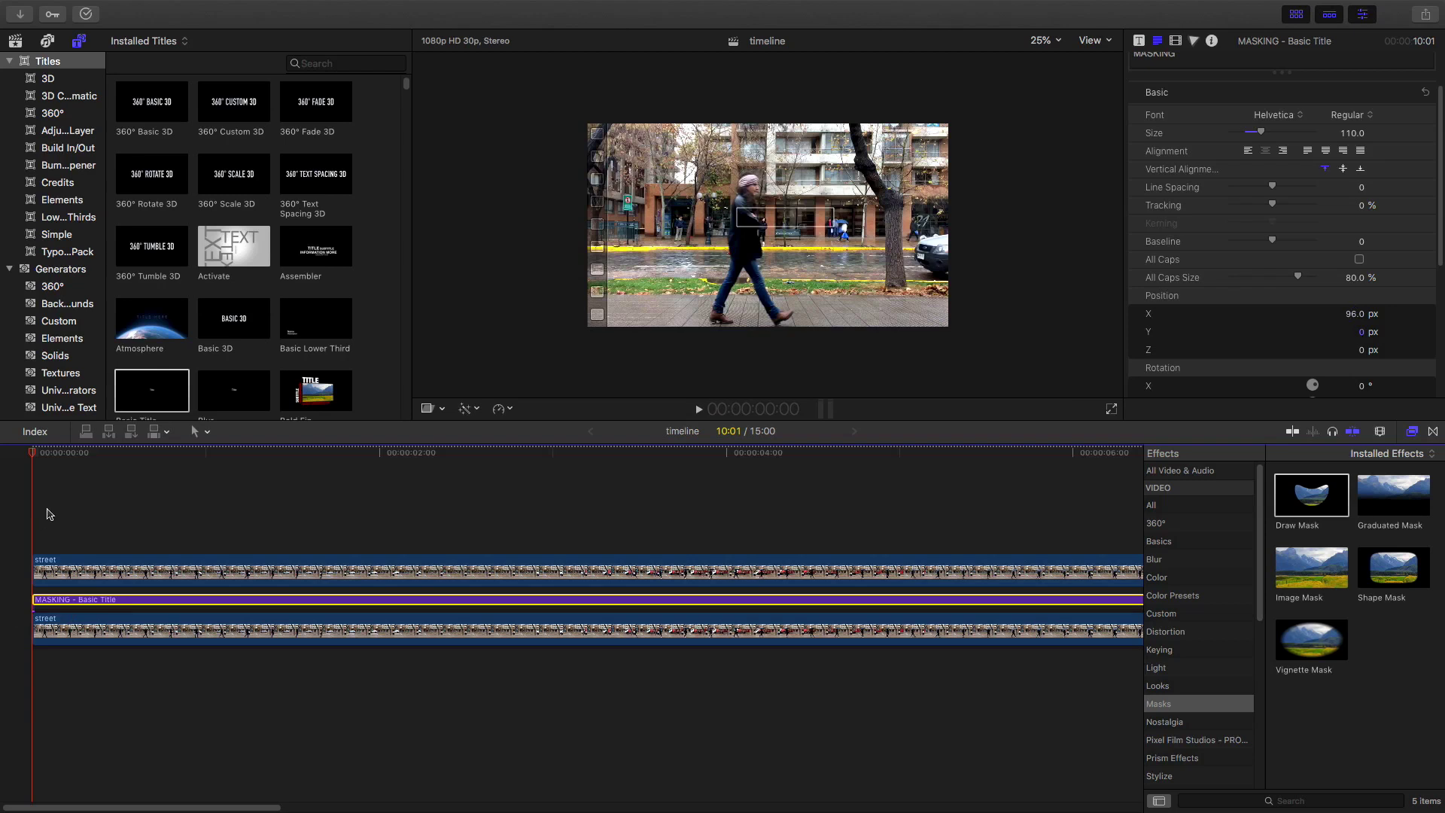
pyautogui.press('space')
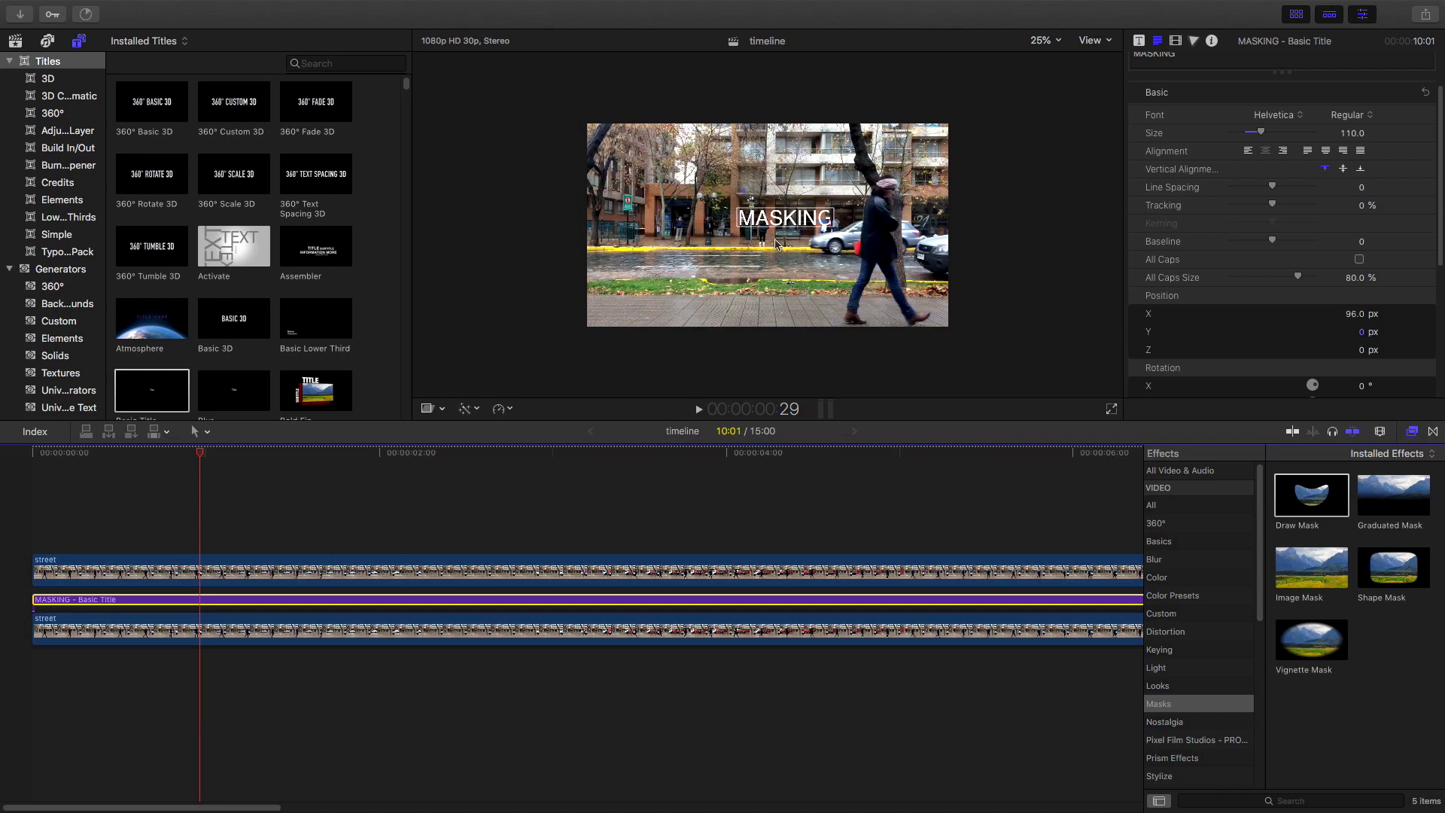
pyautogui.click(389, 560)
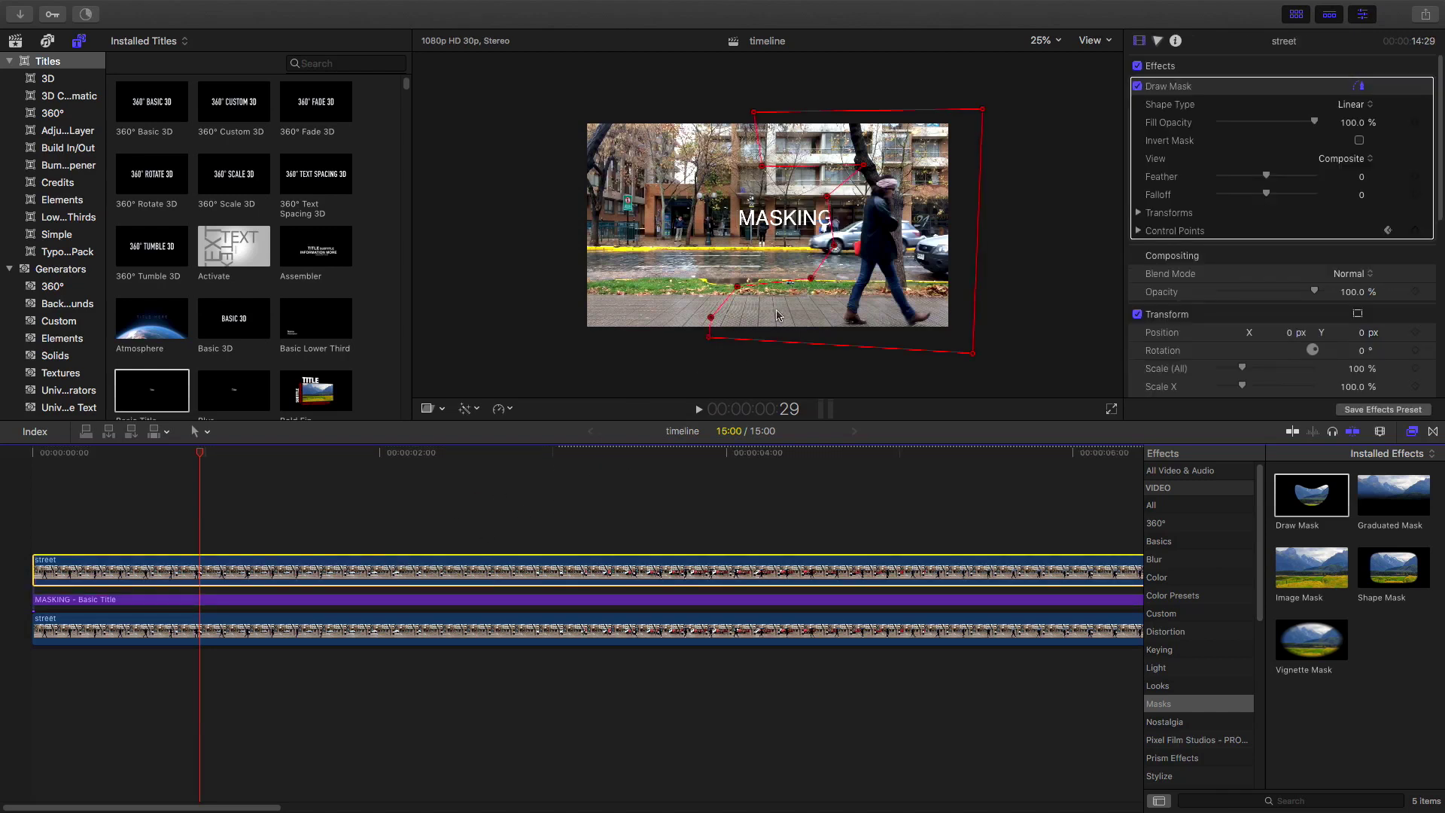
# At frame 23, drag Control Point 6 to hug the walker, then replay from the start
pyautogui.hotkey('alt', ';')
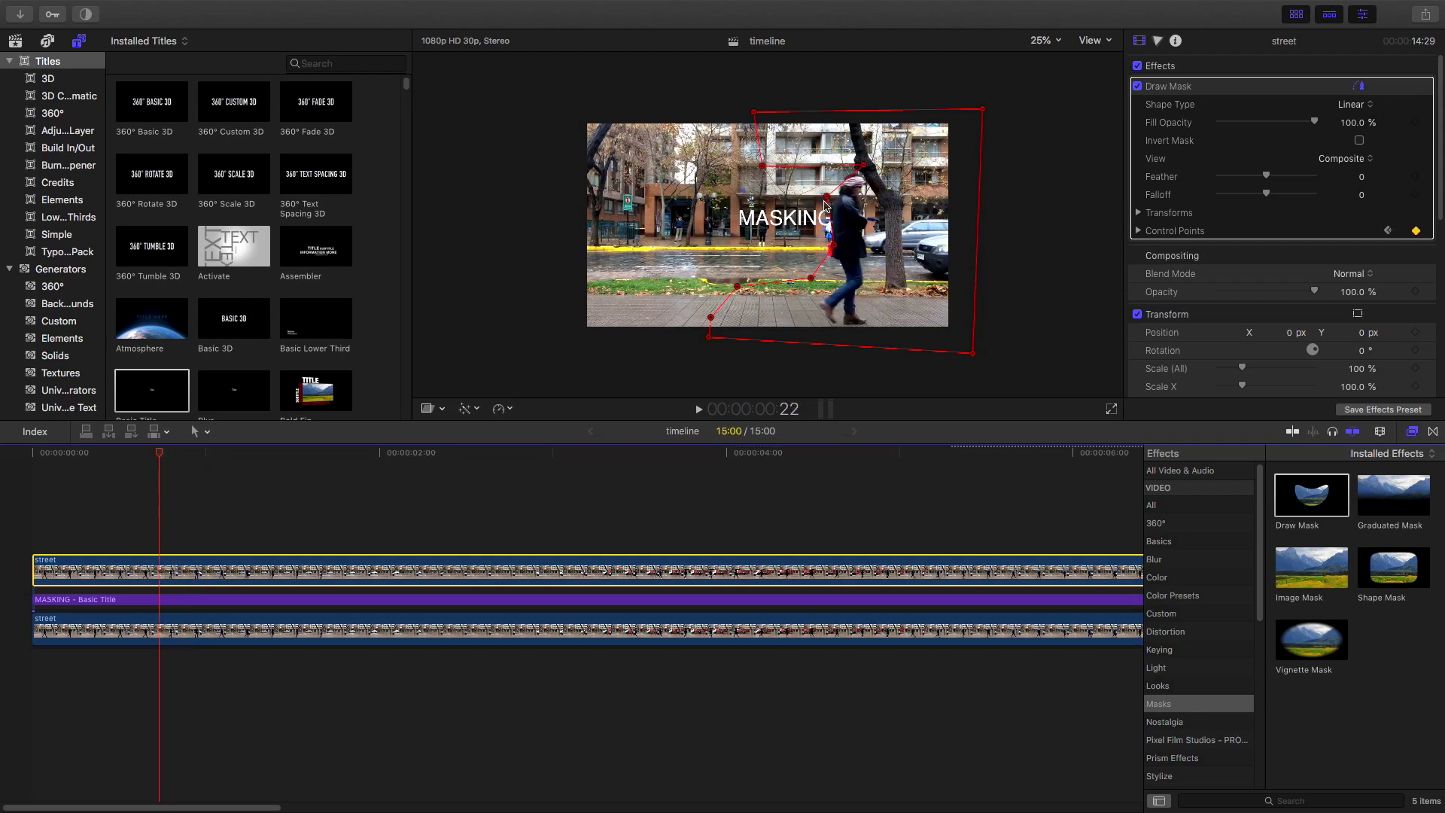
pyautogui.press('Right')
pyautogui.moveTo(831, 203); pyautogui.dragTo(841, 202)
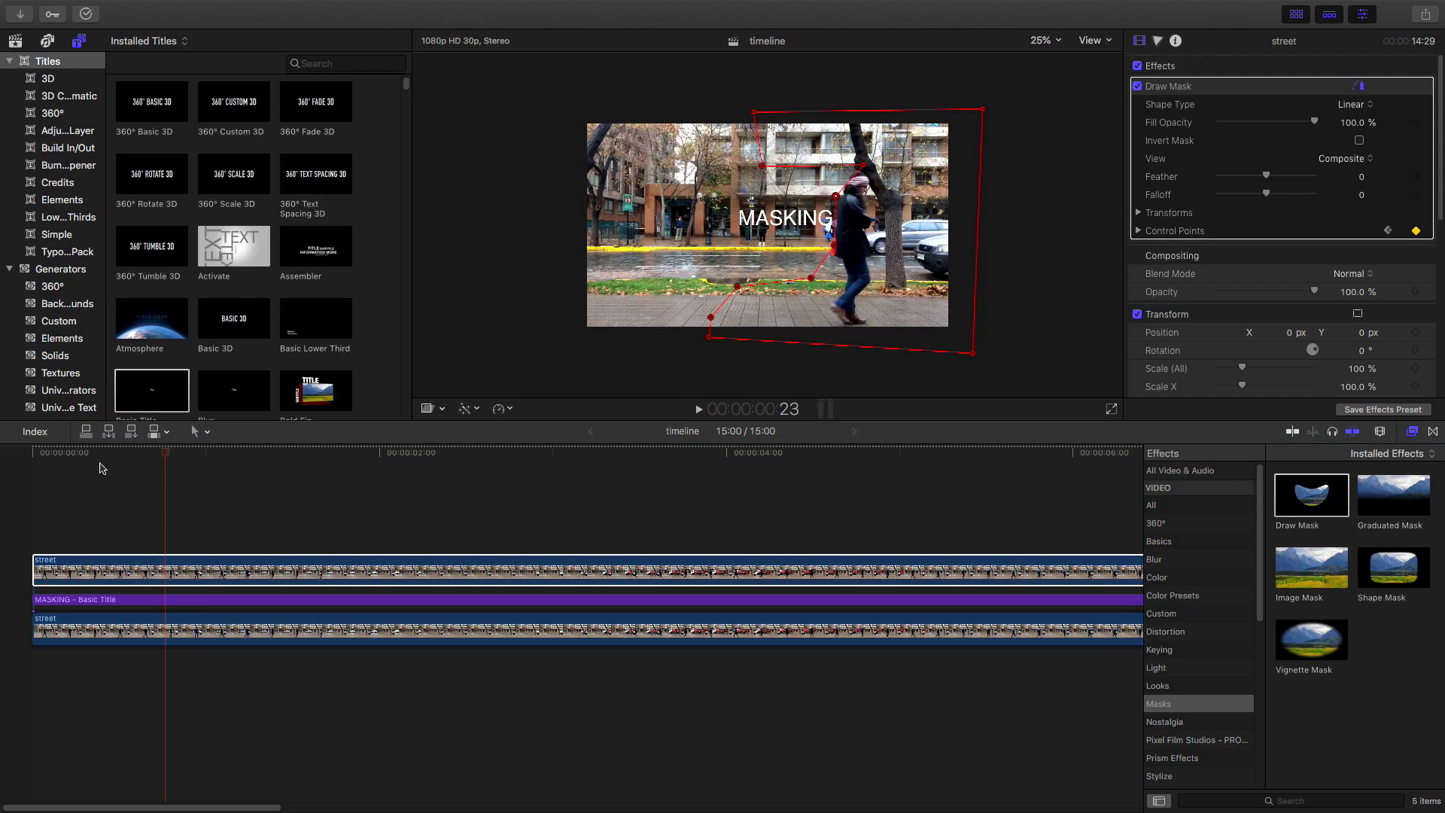
pyautogui.press('Home')
pyautogui.press('space')
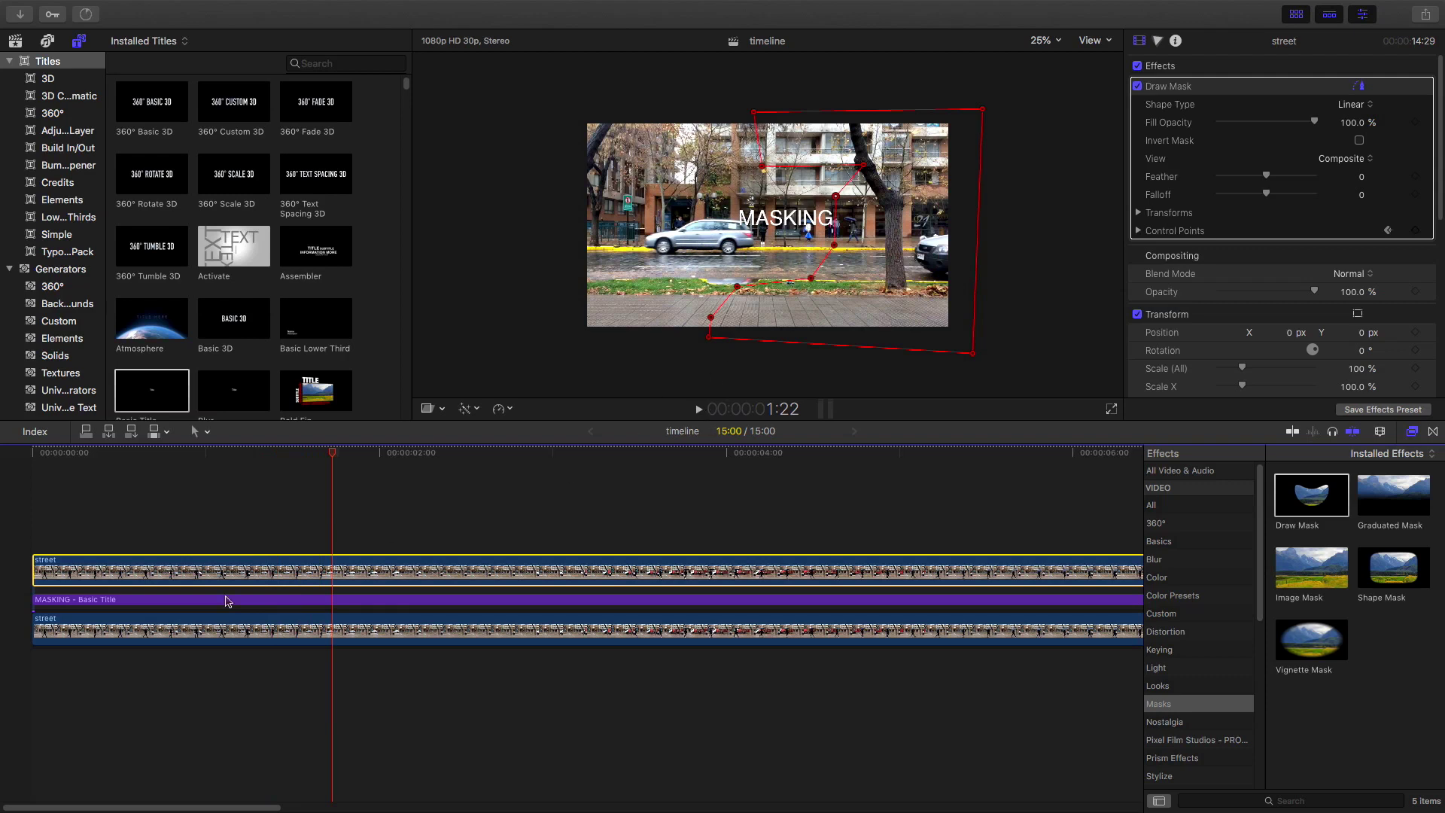
pyautogui.click(224, 638)
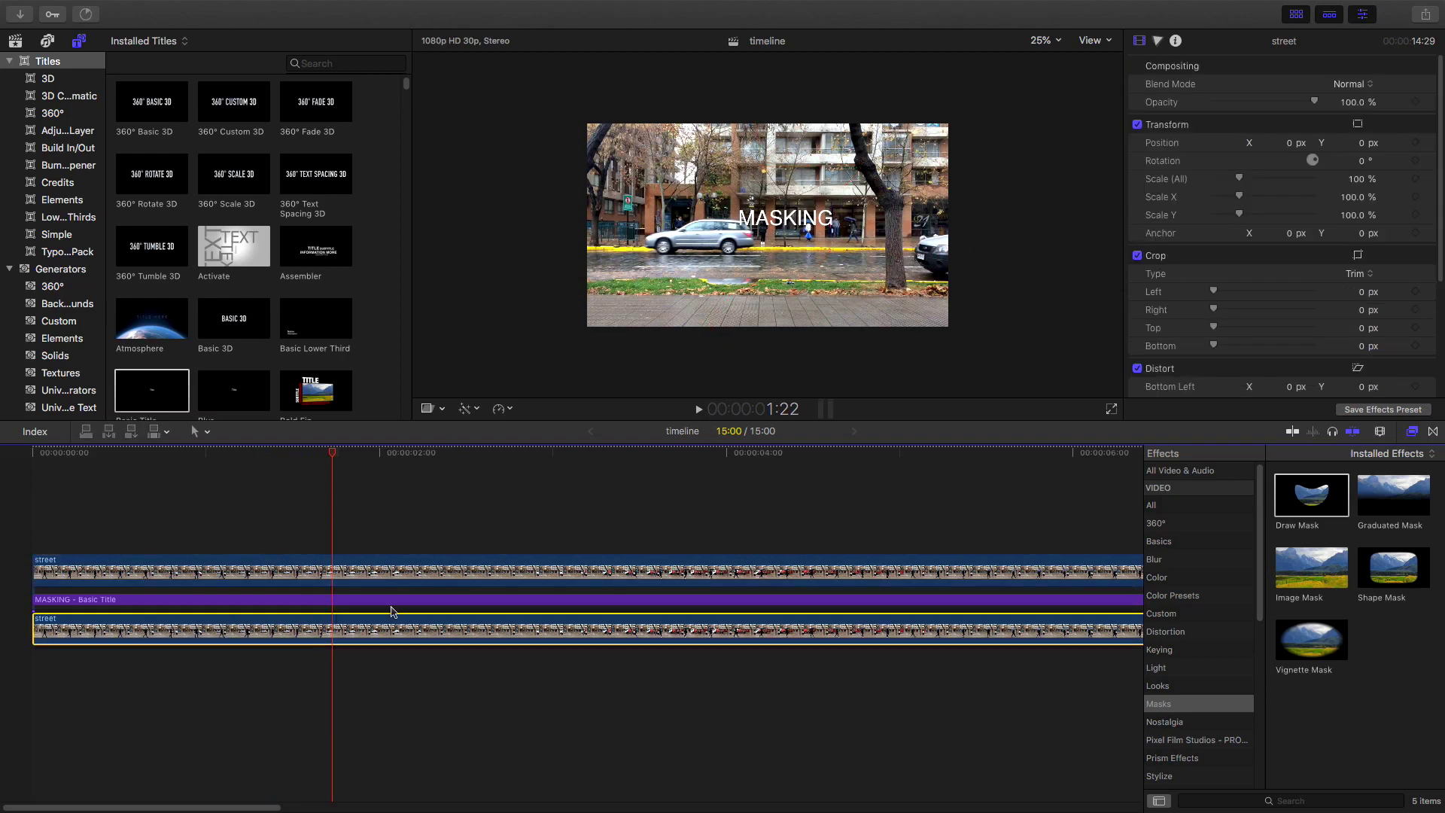
pyautogui.press('v')
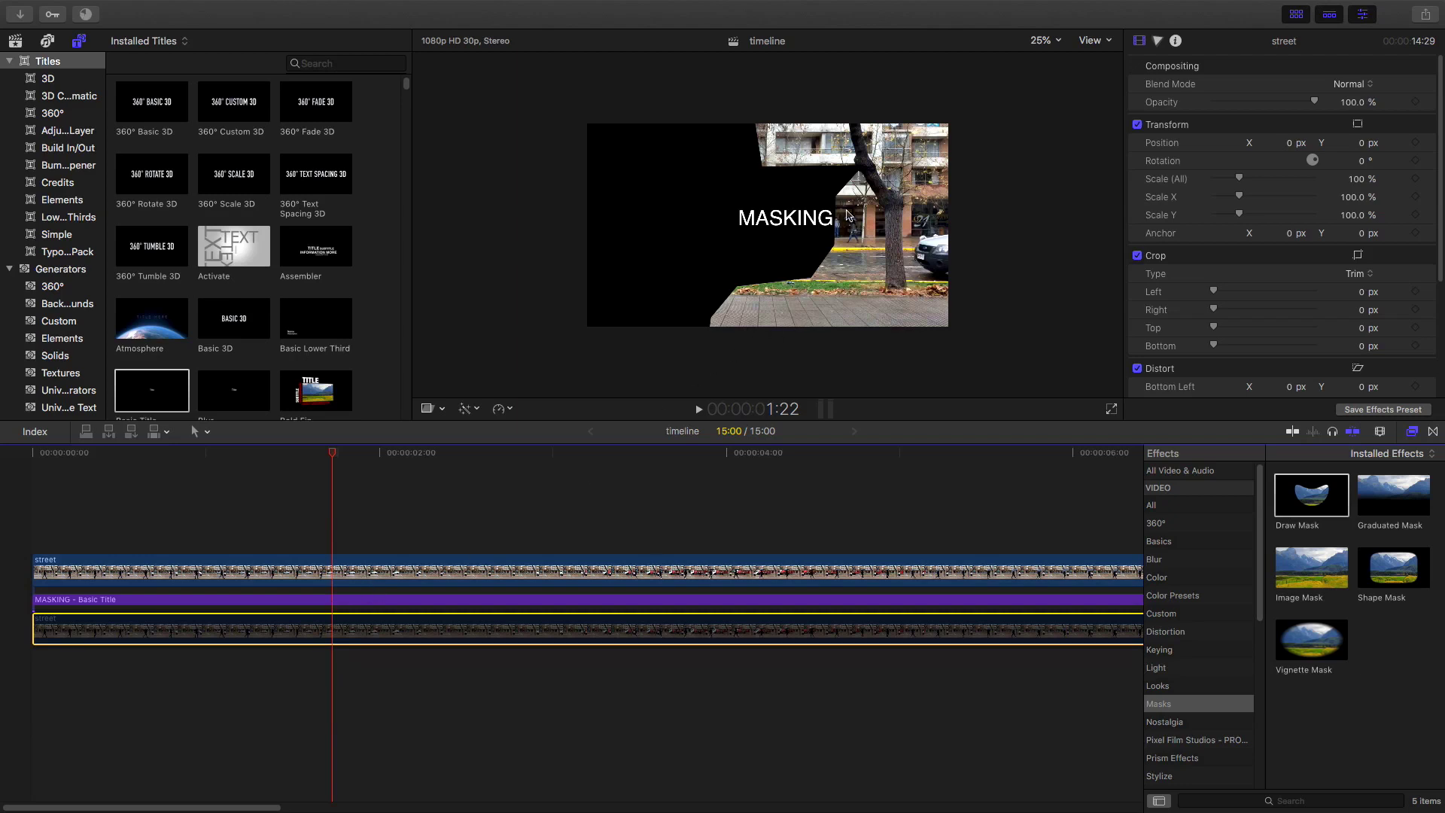
pyautogui.click(606, 522)
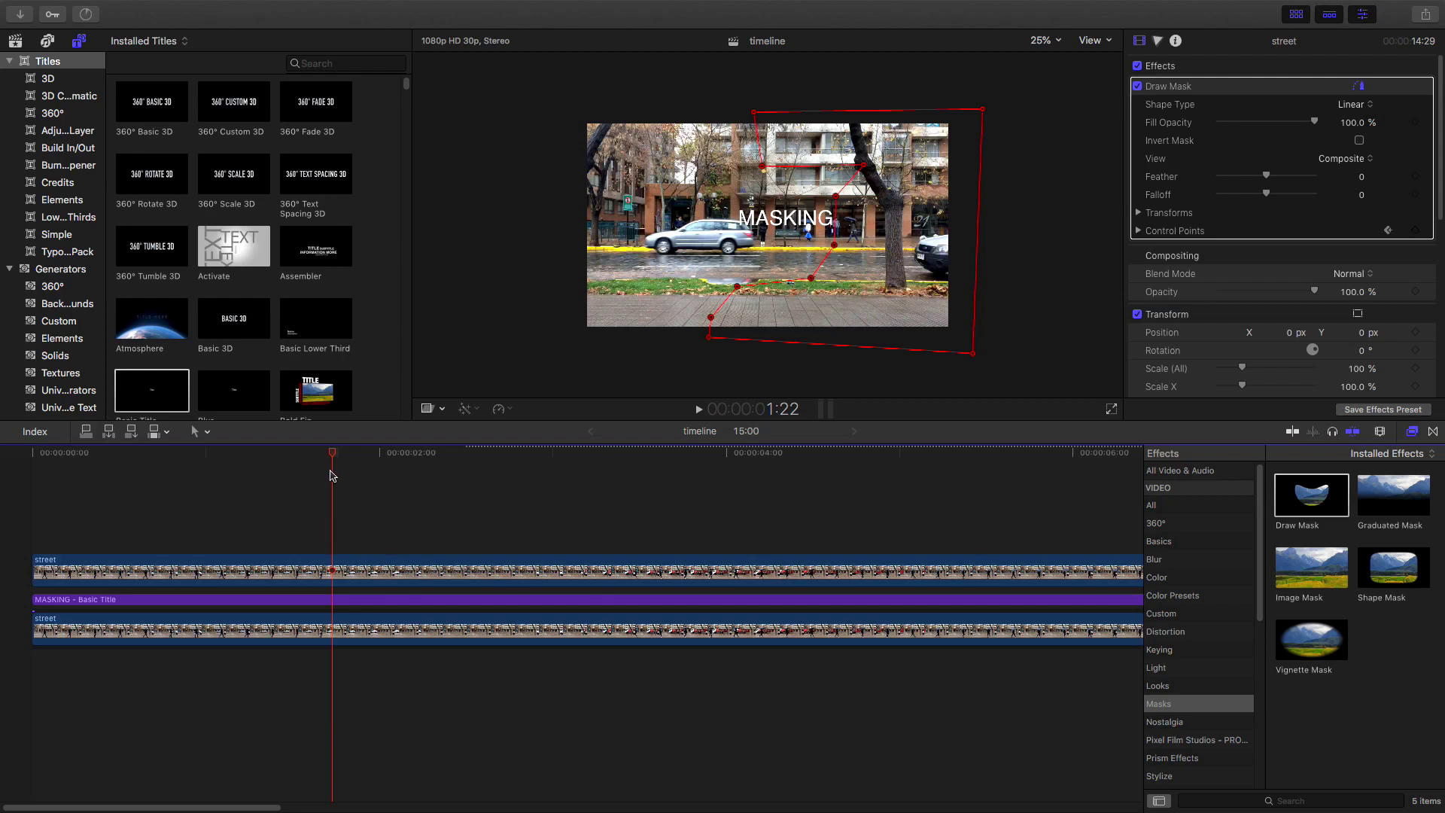
# At frame 20, zoom the viewer to 100% on the legs and drop a second Draw Mask on the clip
pyautogui.moveTo(332, 476); pyautogui.dragTo(152, 453)
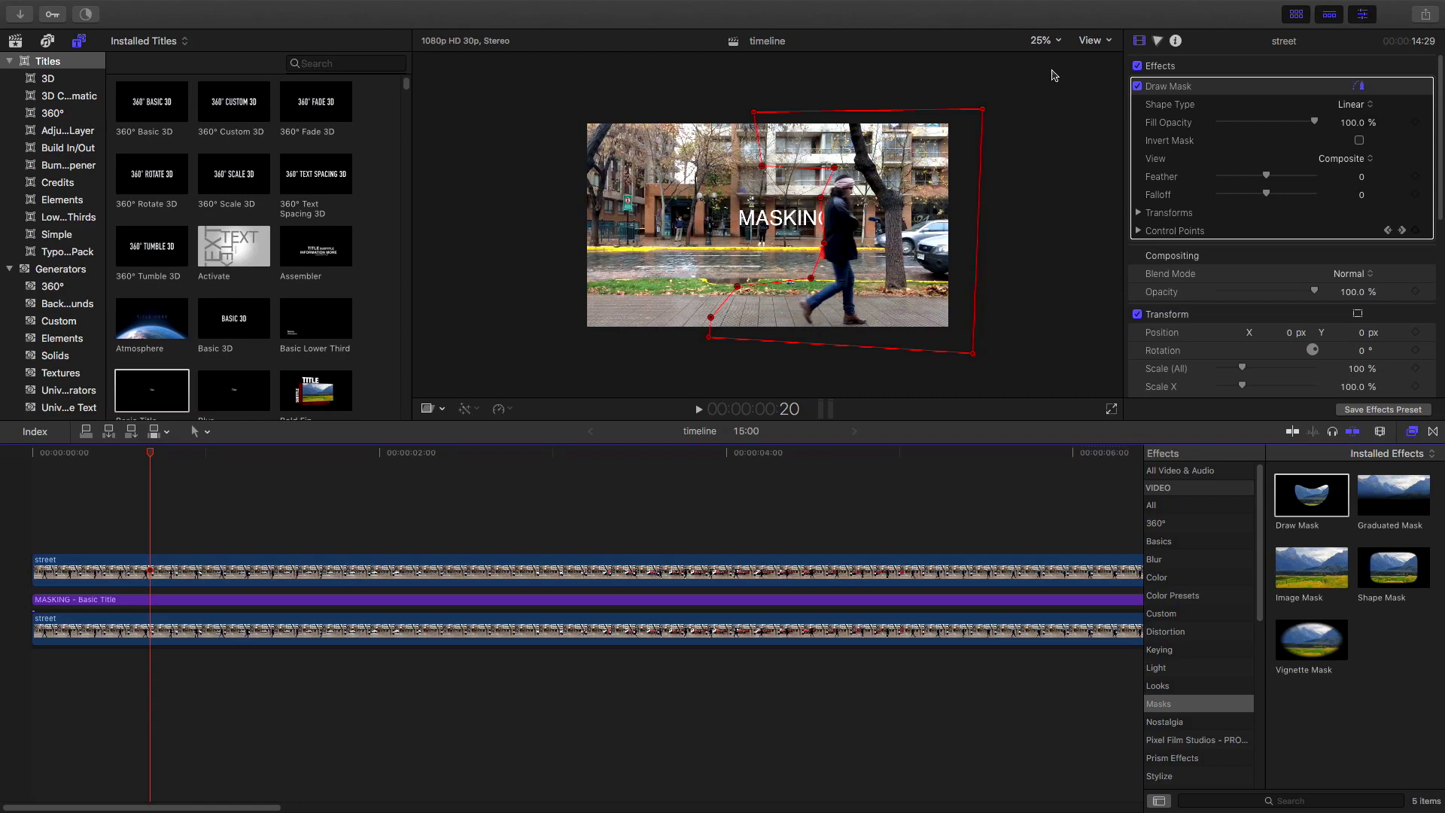
pyautogui.click(1046, 42)
pyautogui.click(1055, 144)
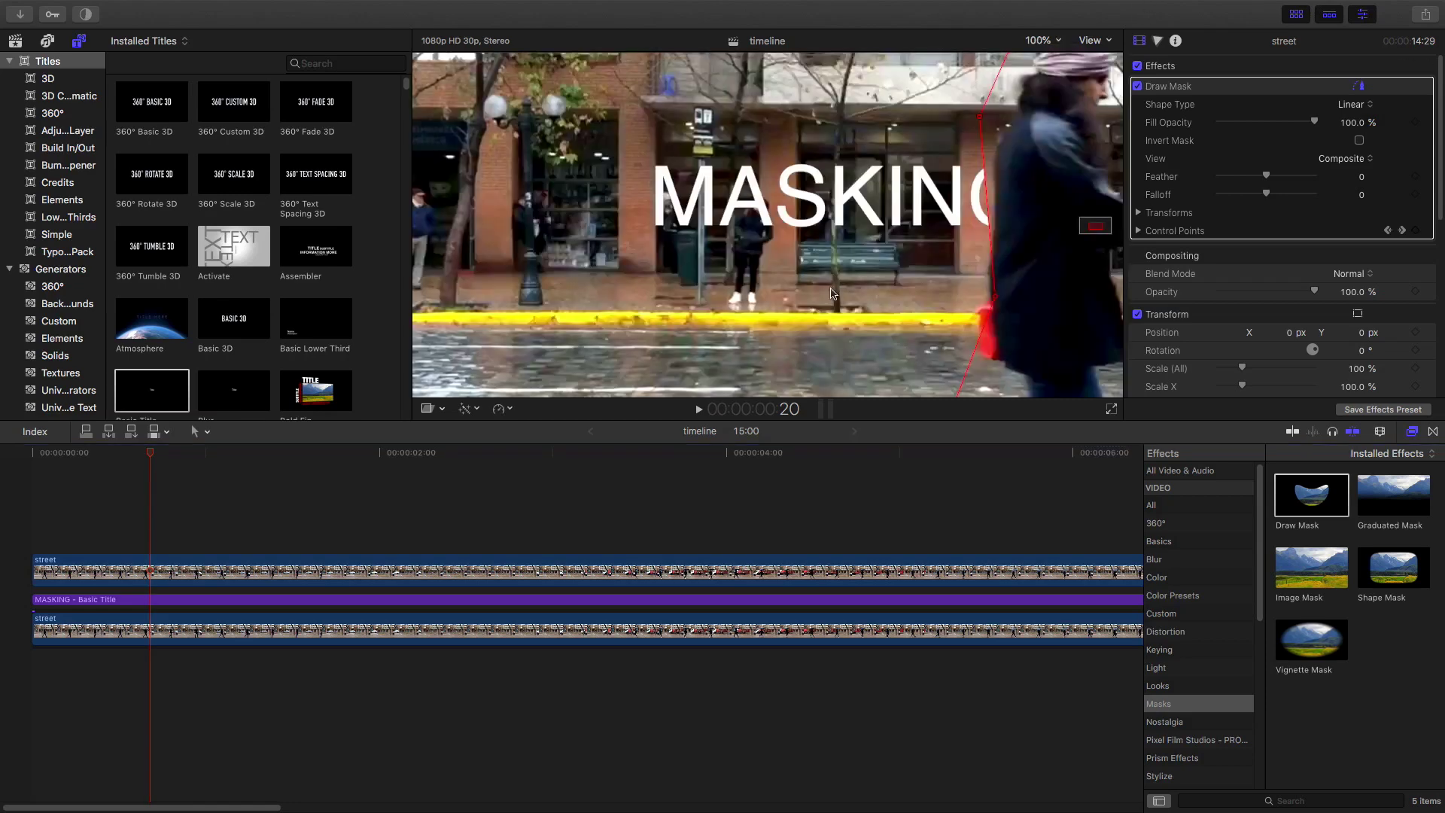
pyautogui.moveTo(1093, 225); pyautogui.dragTo(1101, 230)
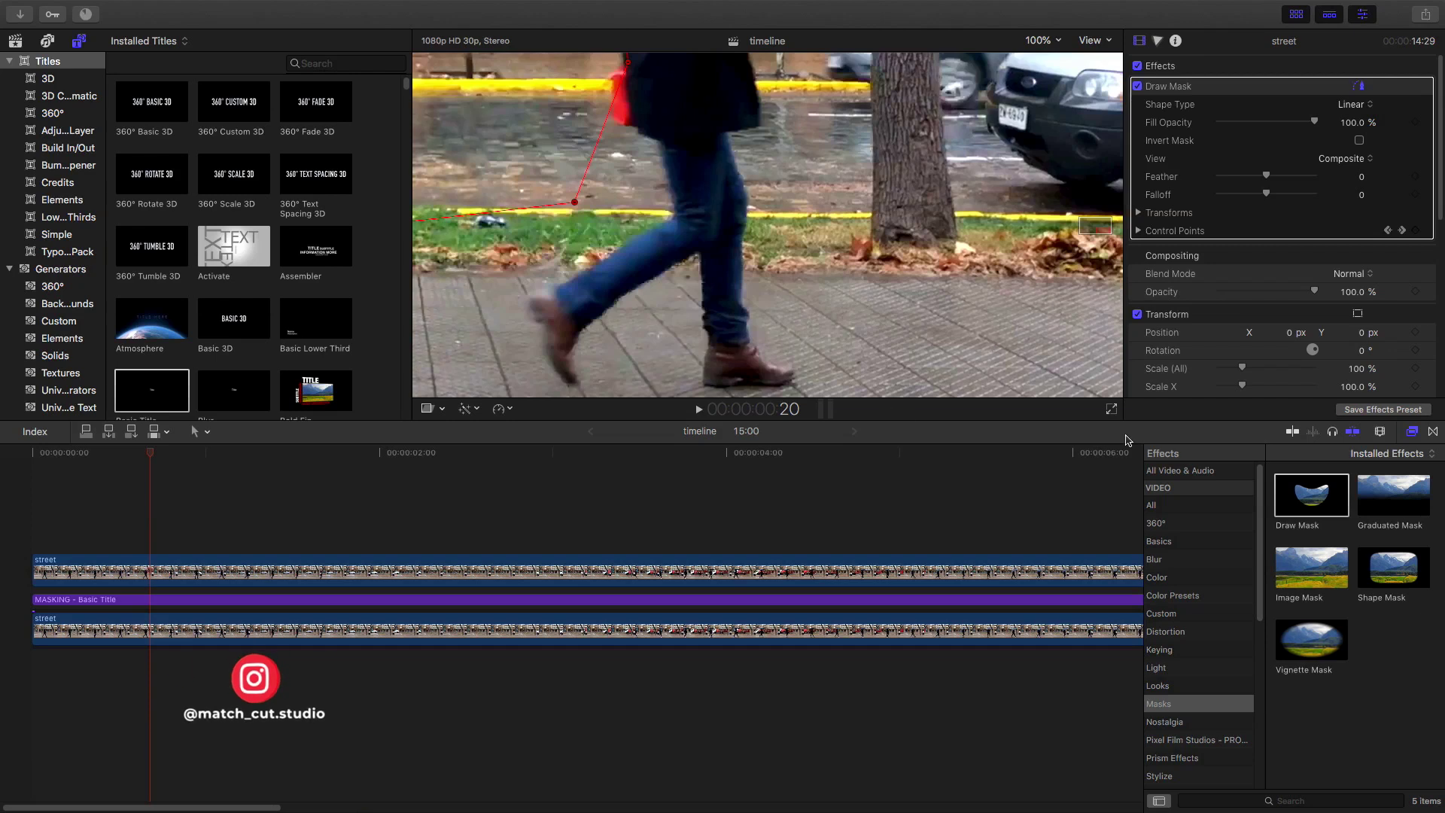
pyautogui.moveTo(1311, 495)
pyautogui.mouseDown()
pyautogui.moveTo(762, 535)
pyautogui.moveTo(742, 566)
pyautogui.mouseUp()
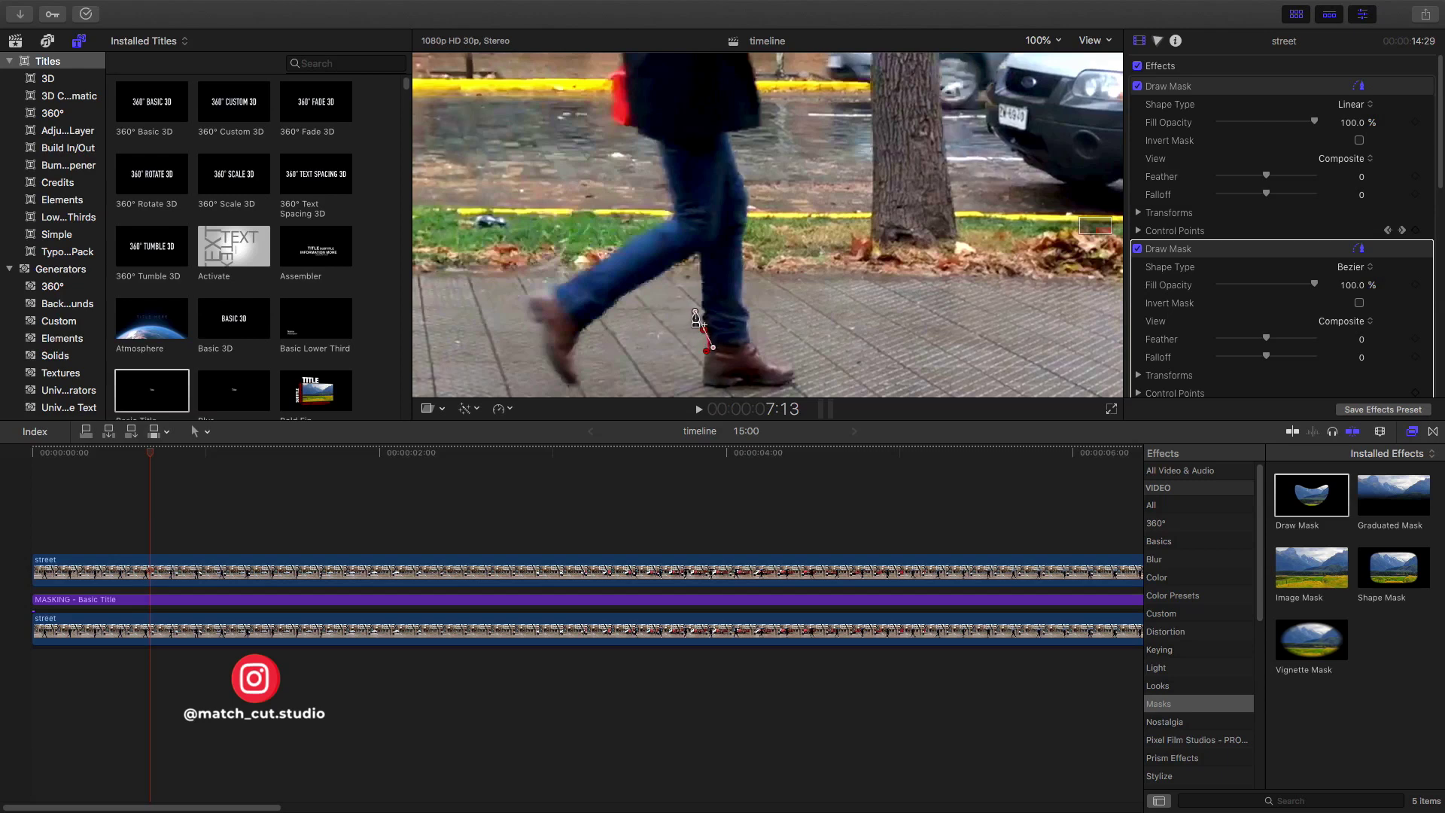
# Add three mask points up the back of the leg, then a curved point near the knee
pyautogui.click(703, 329)
pyautogui.click(703, 317)
pyautogui.click(701, 292)
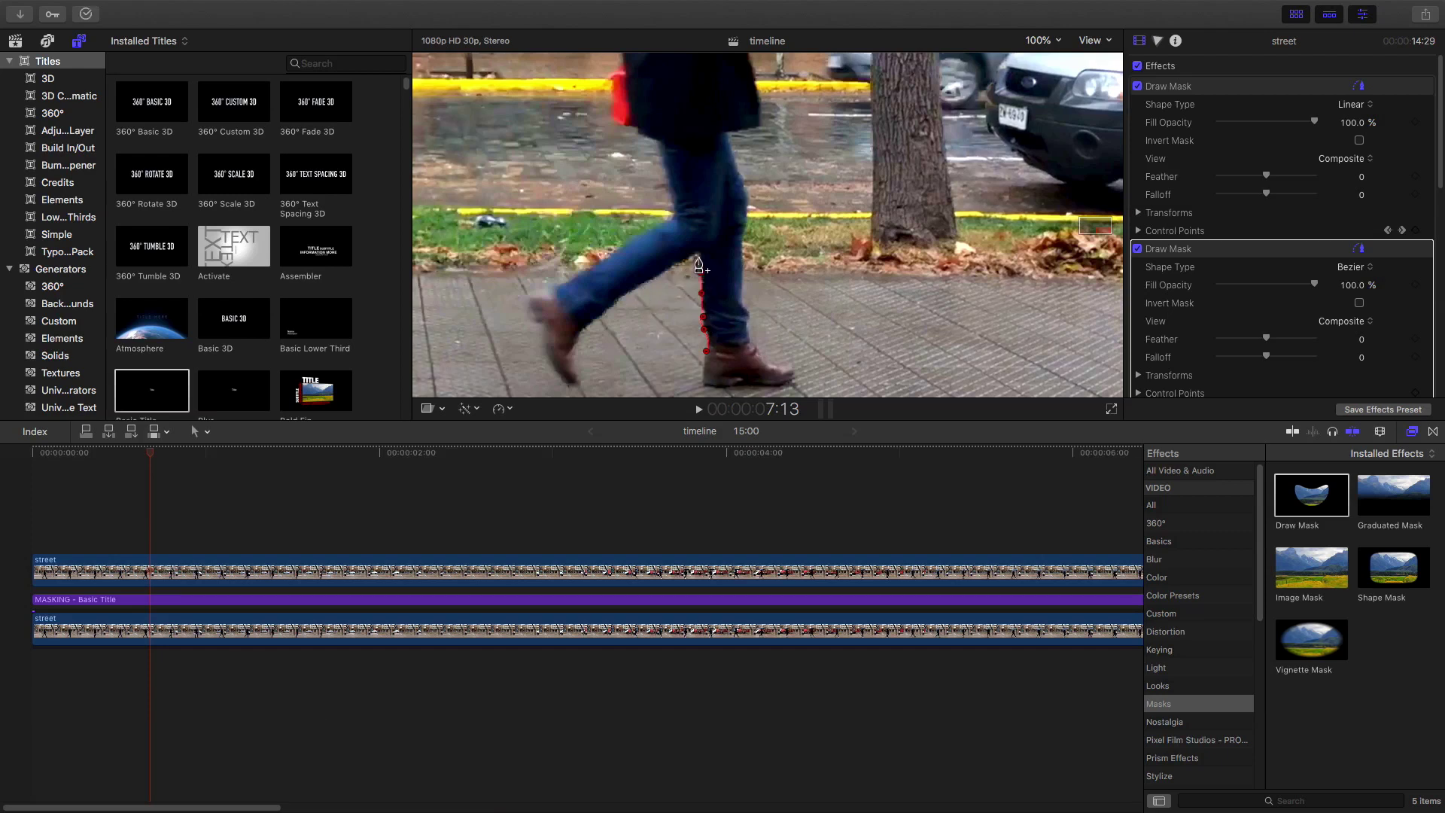
pyautogui.moveTo(679, 261)
pyautogui.mouseDown()
pyautogui.moveTo(650, 273)
pyautogui.moveTo(641, 307)
pyautogui.mouseUp()
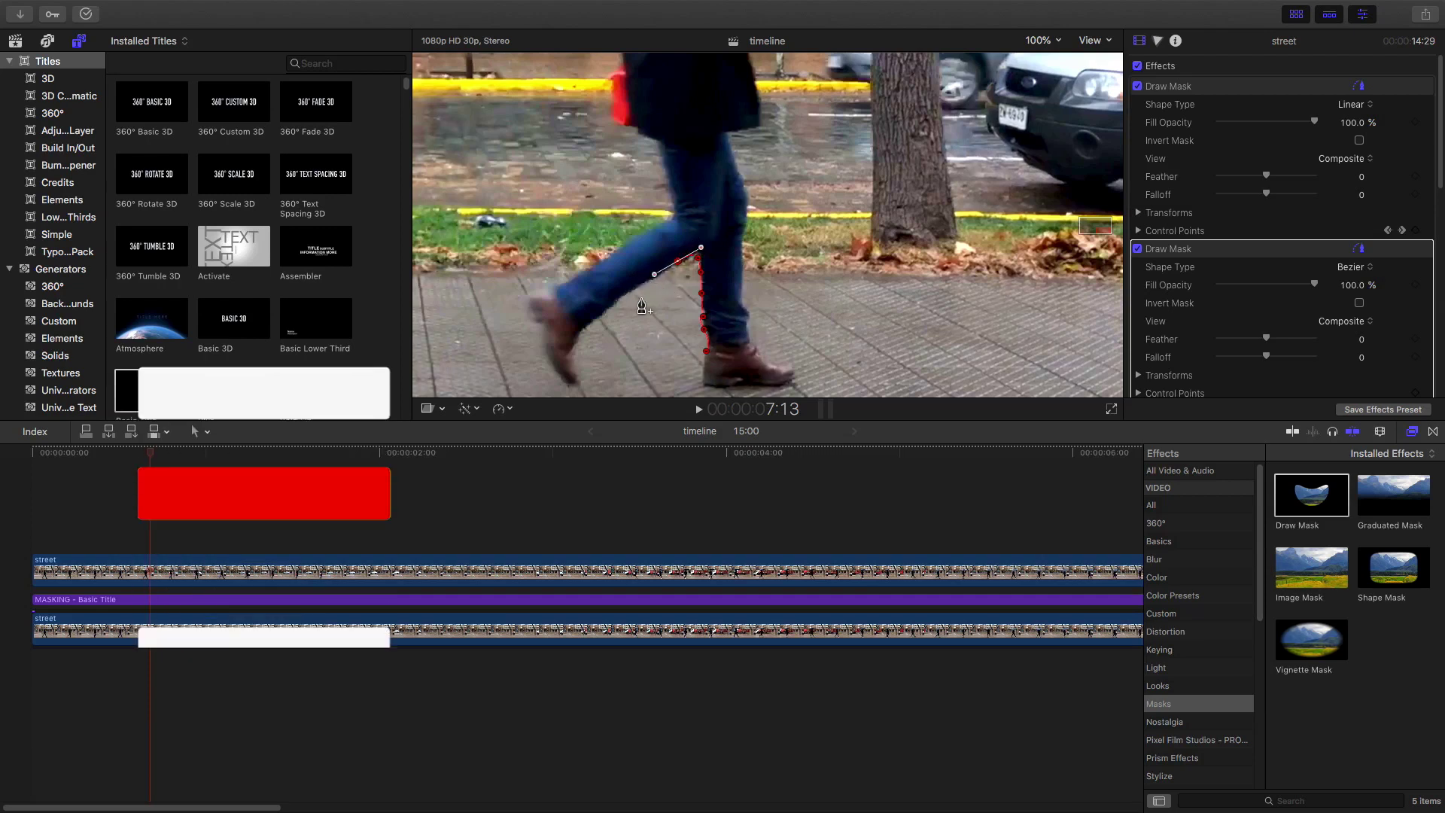